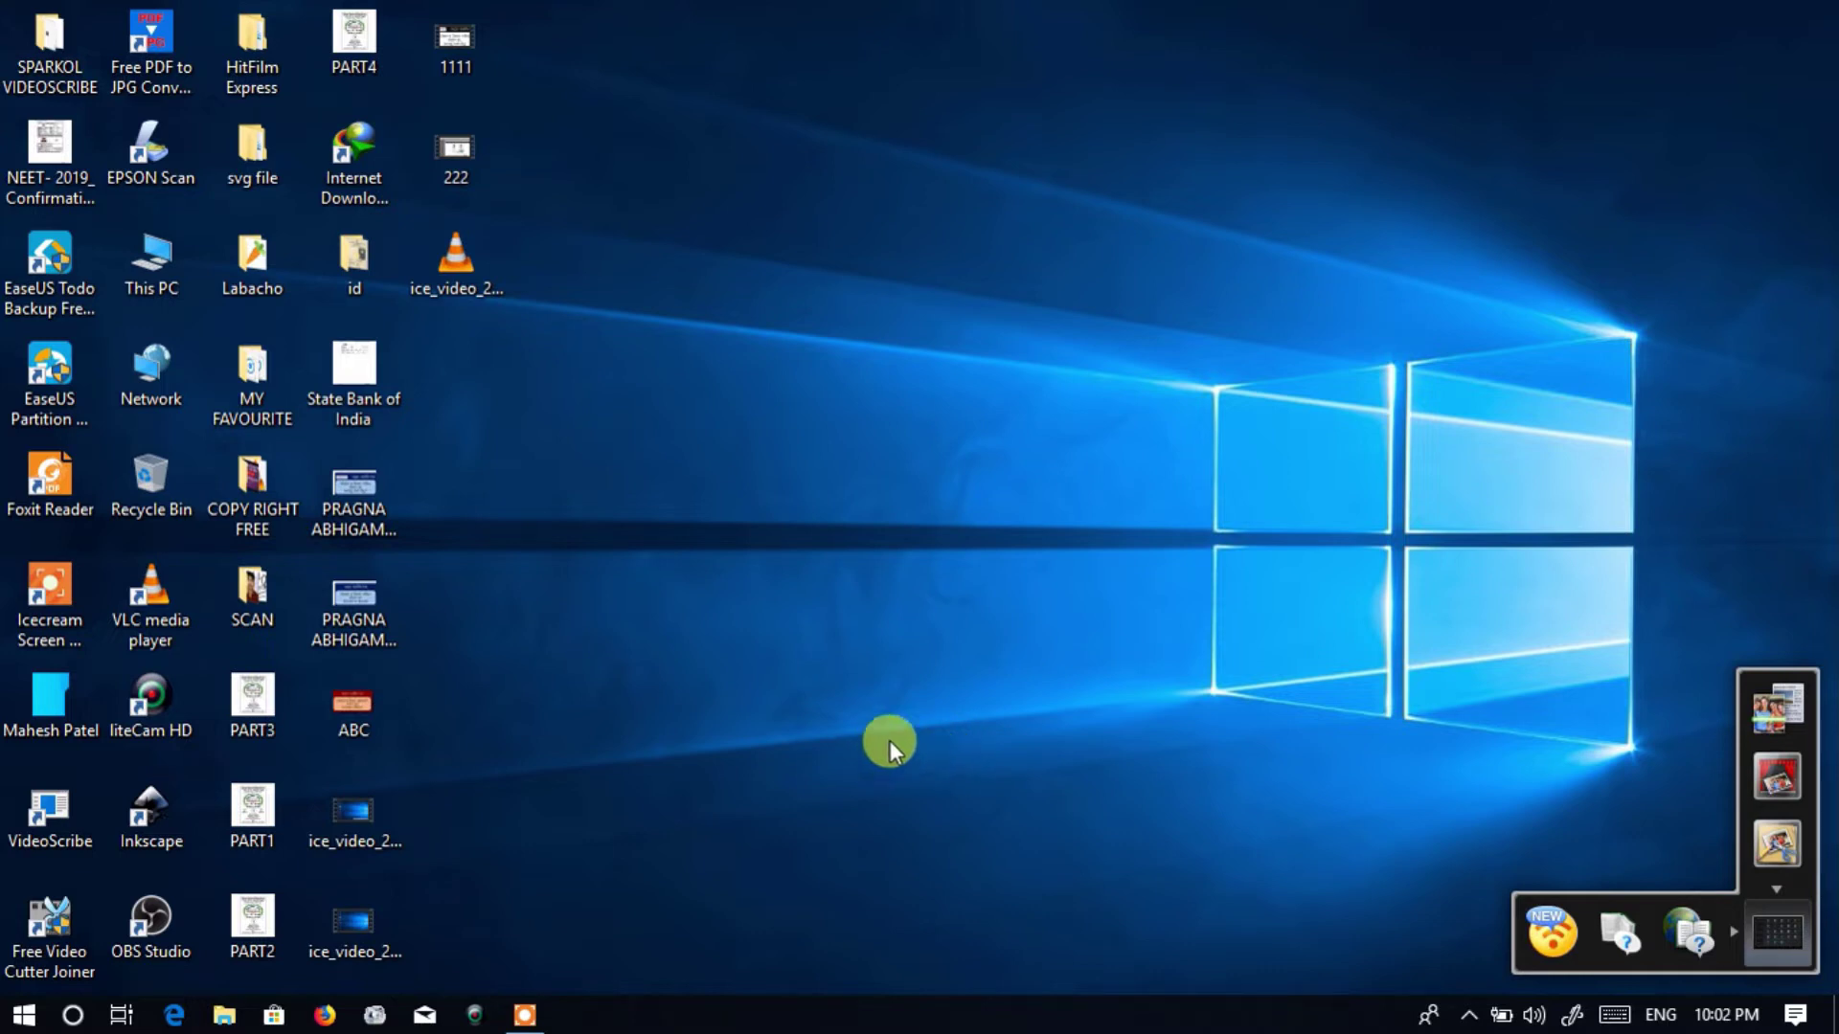
Open Firefox and go to the address gg.gg/ssatest
{"action": "left_click", "coordinate": [325, 1014]}
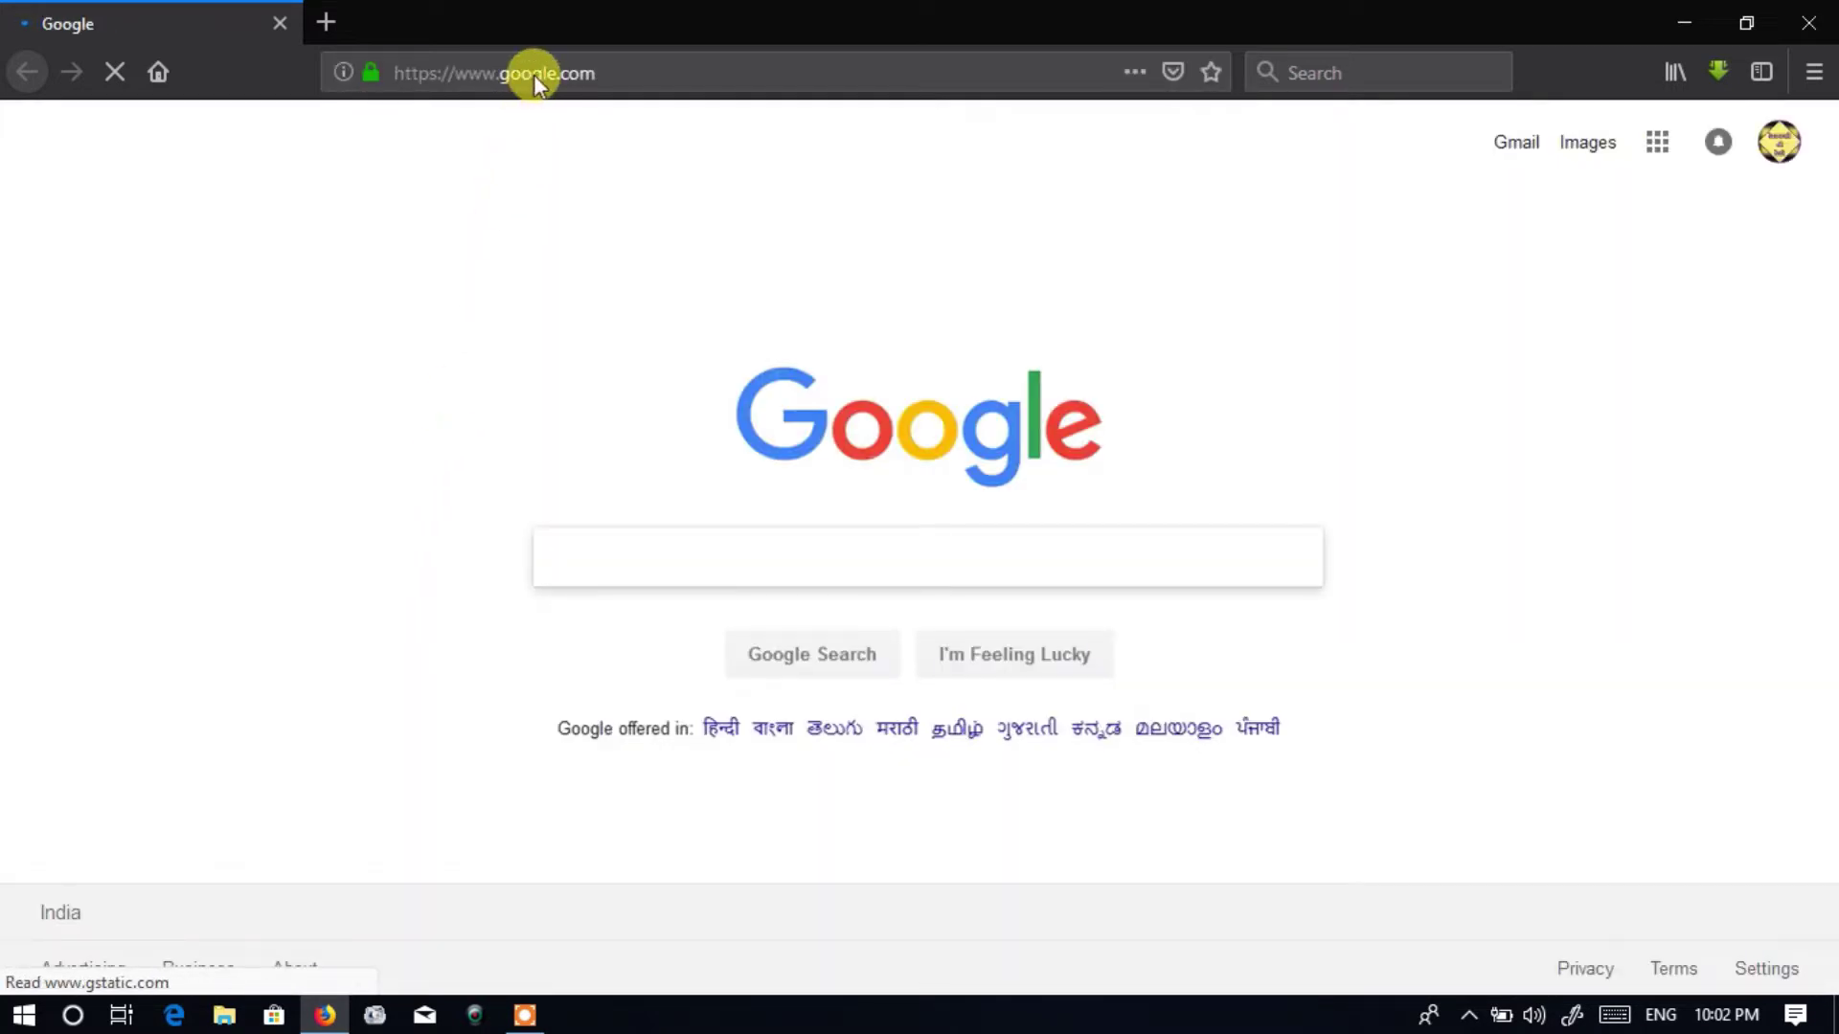
{"action": "left_click", "coordinate": [583, 72]}
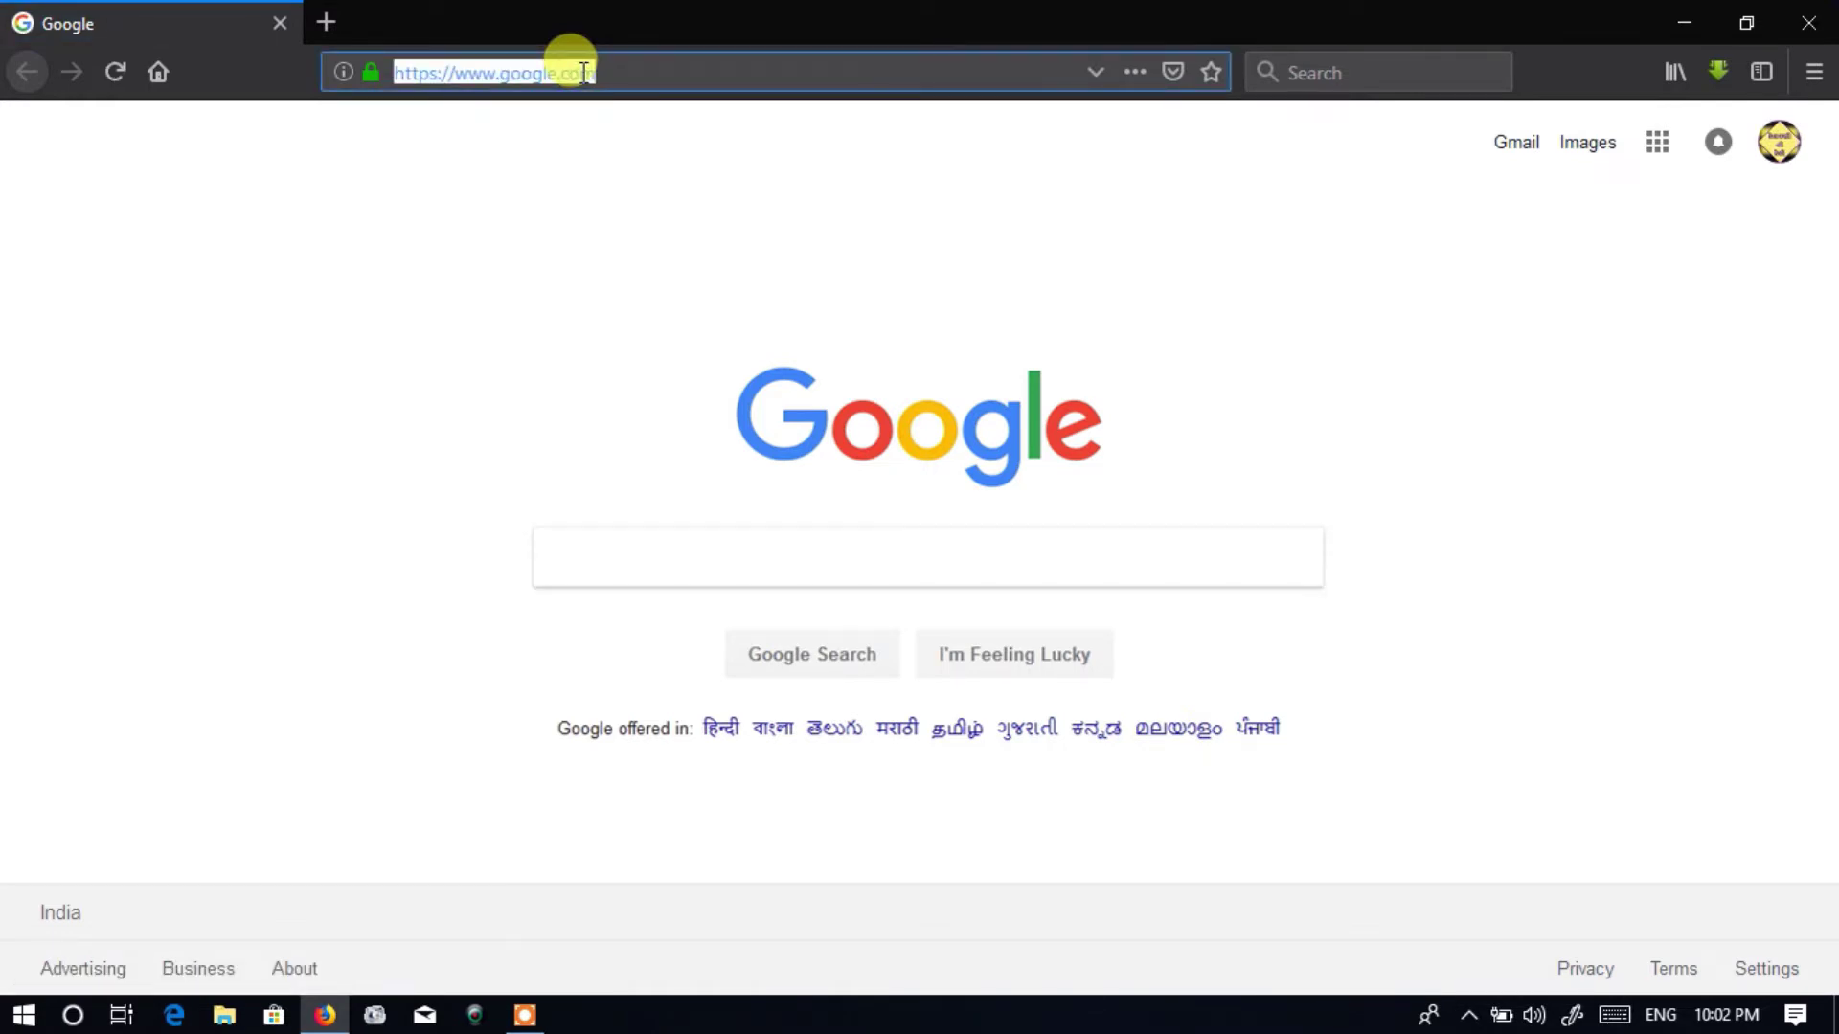
{"action": "type", "text": "gg"}
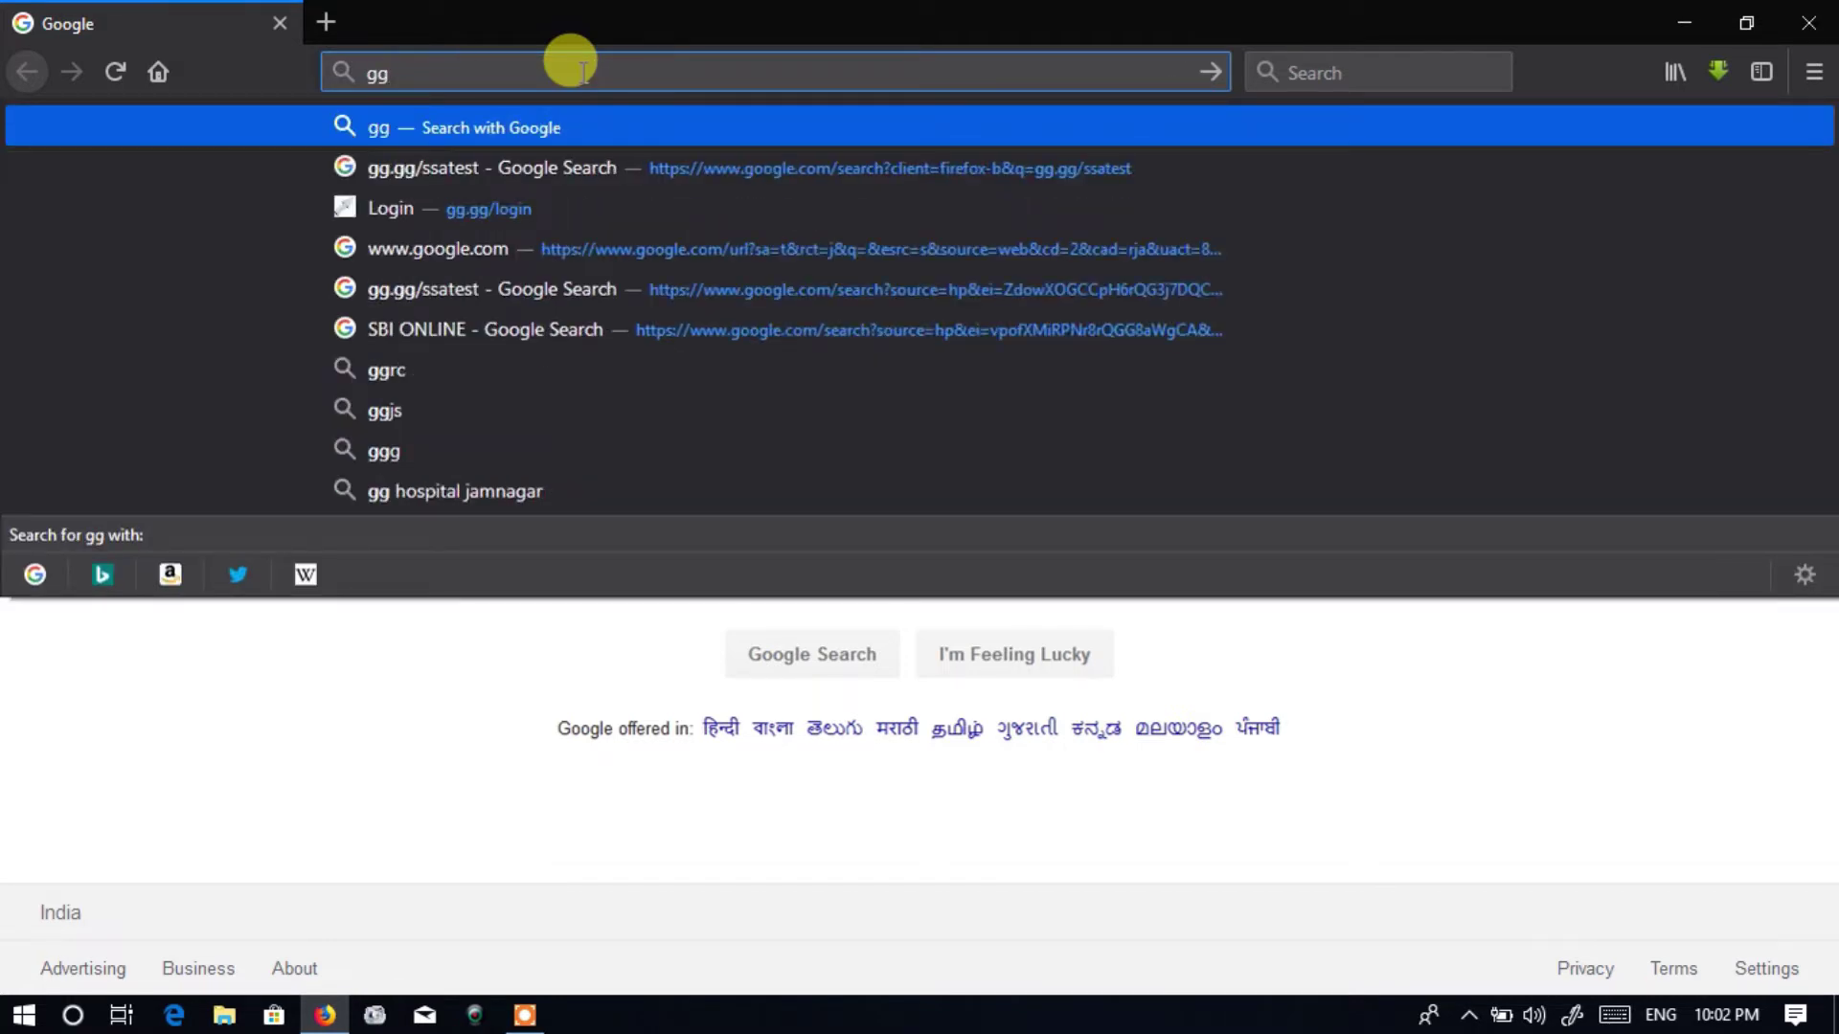
{"action": "type", "text": ".g"}
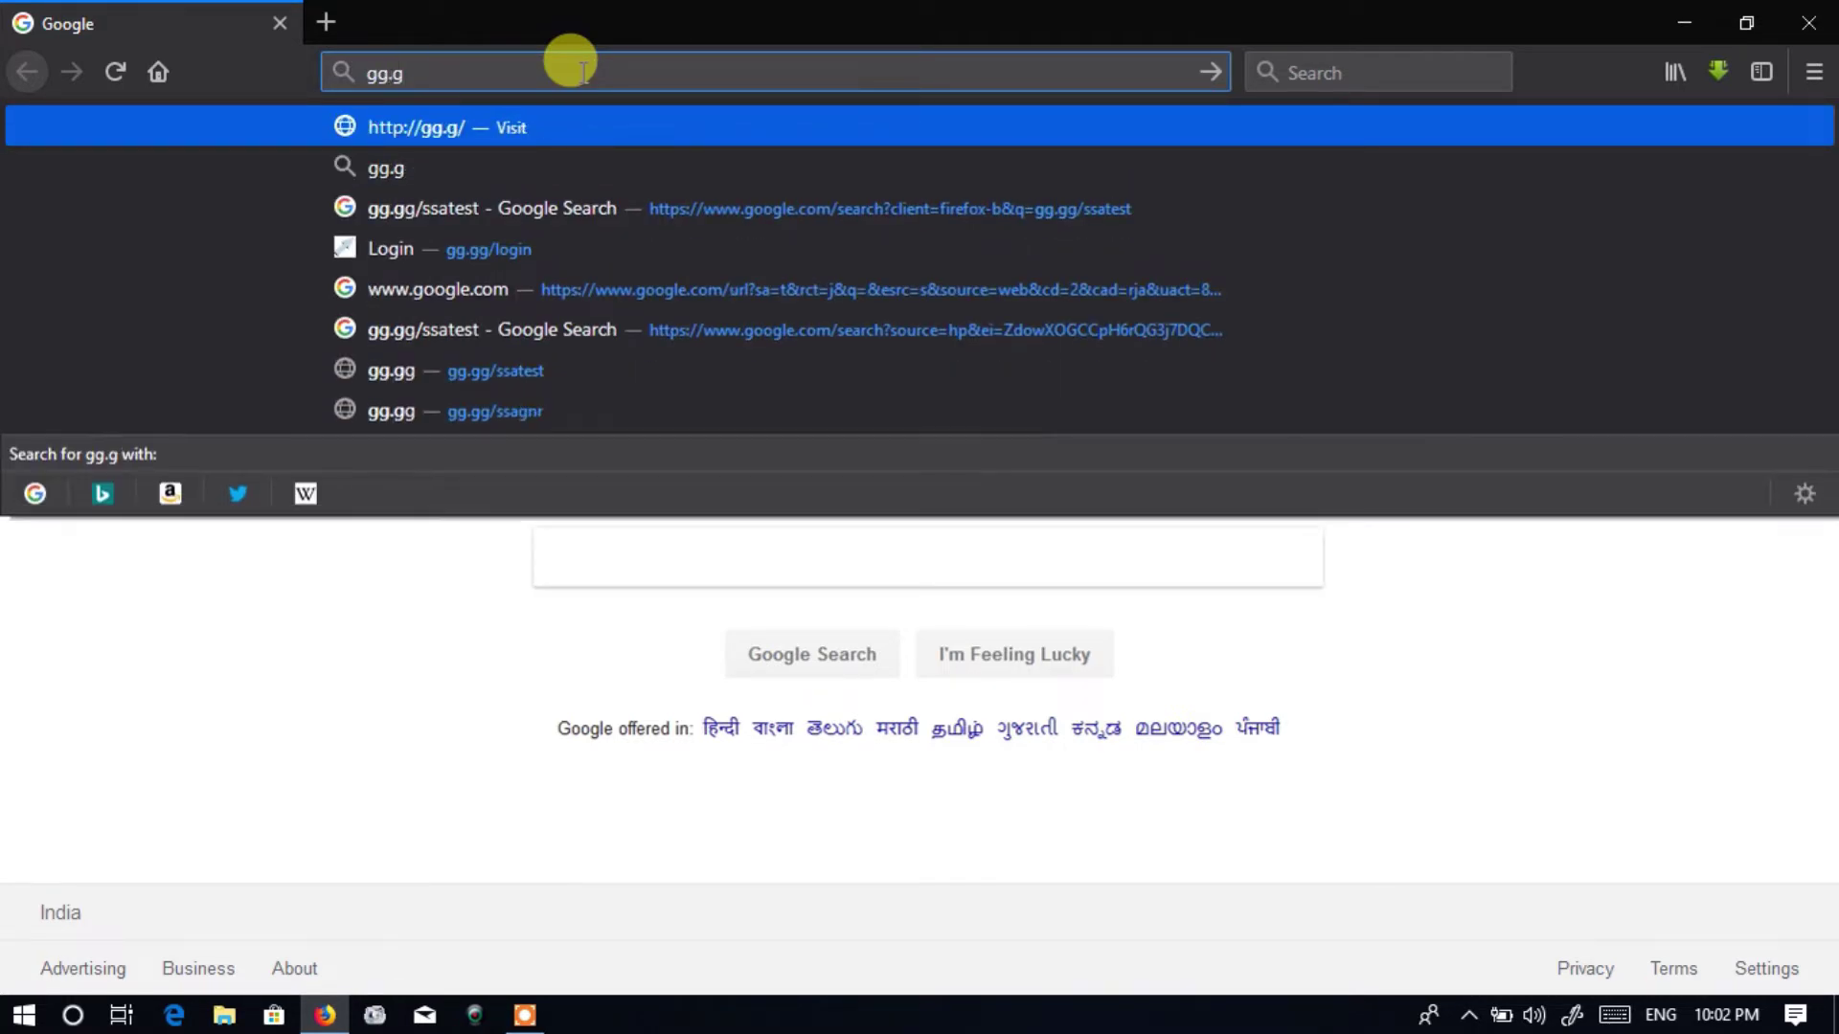
{"action": "type", "text": "g"}
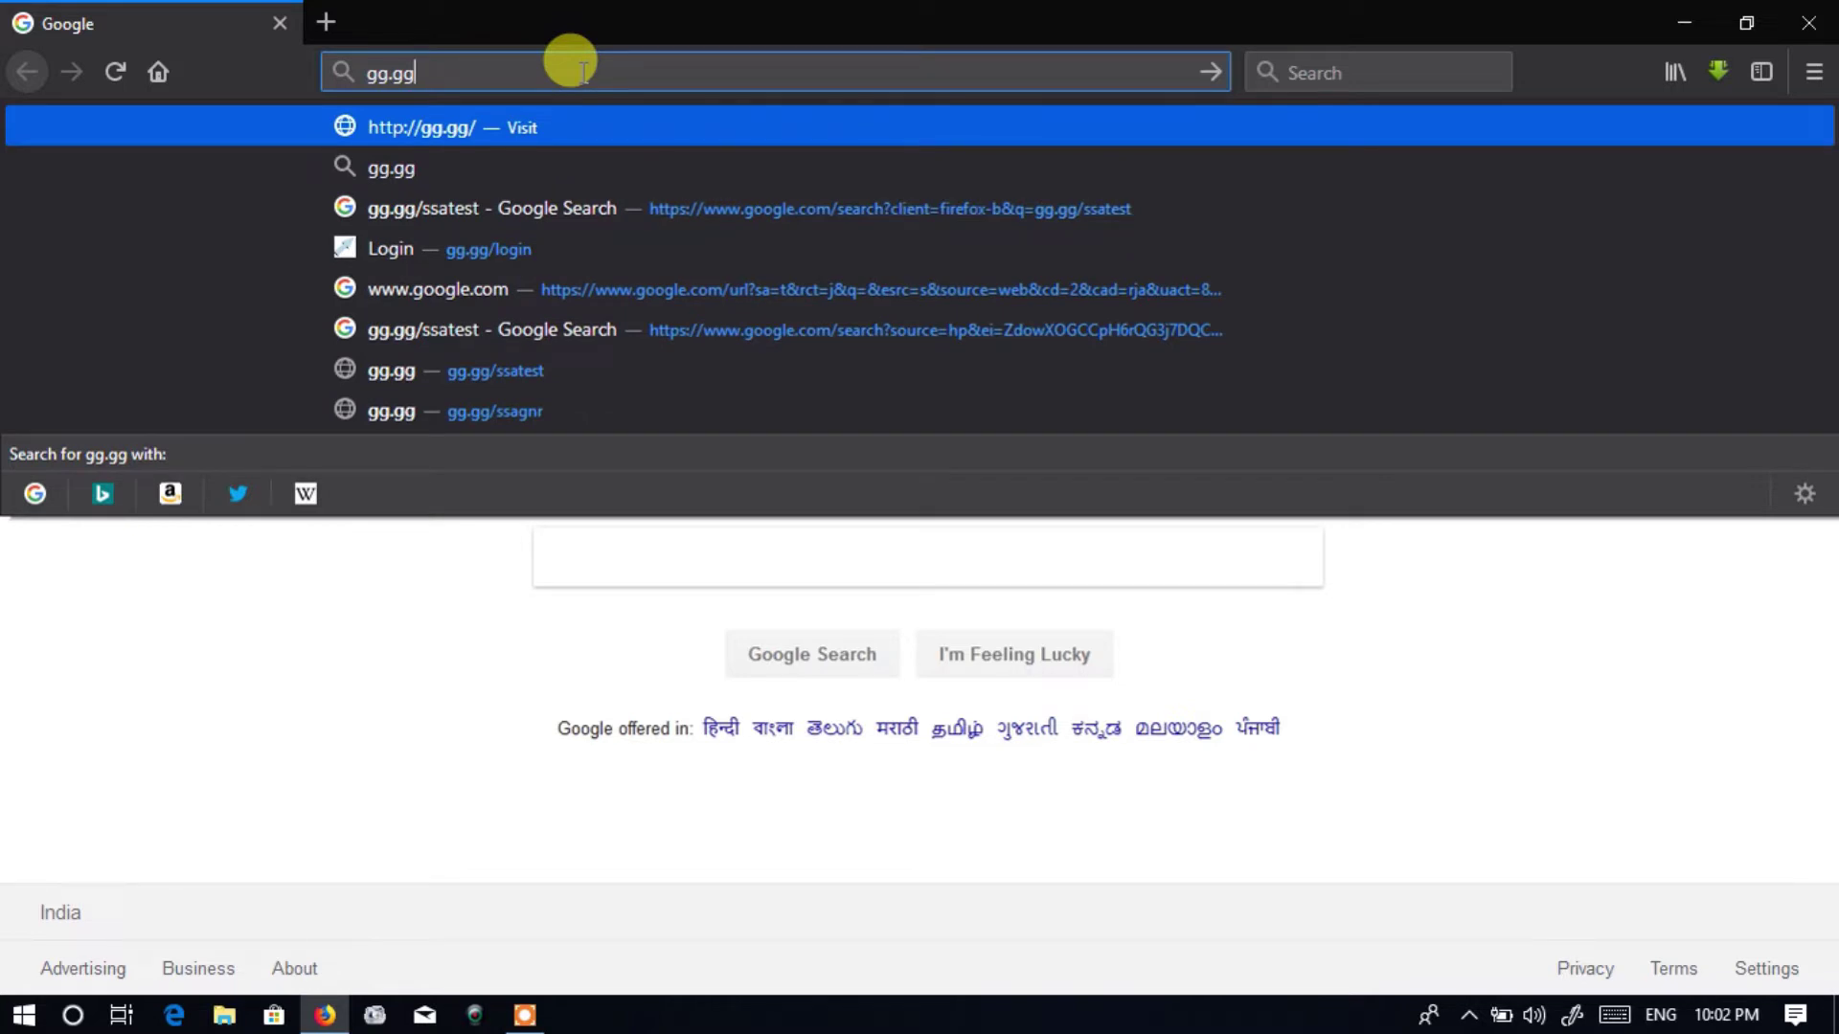
{"action": "type", "text": "/"}
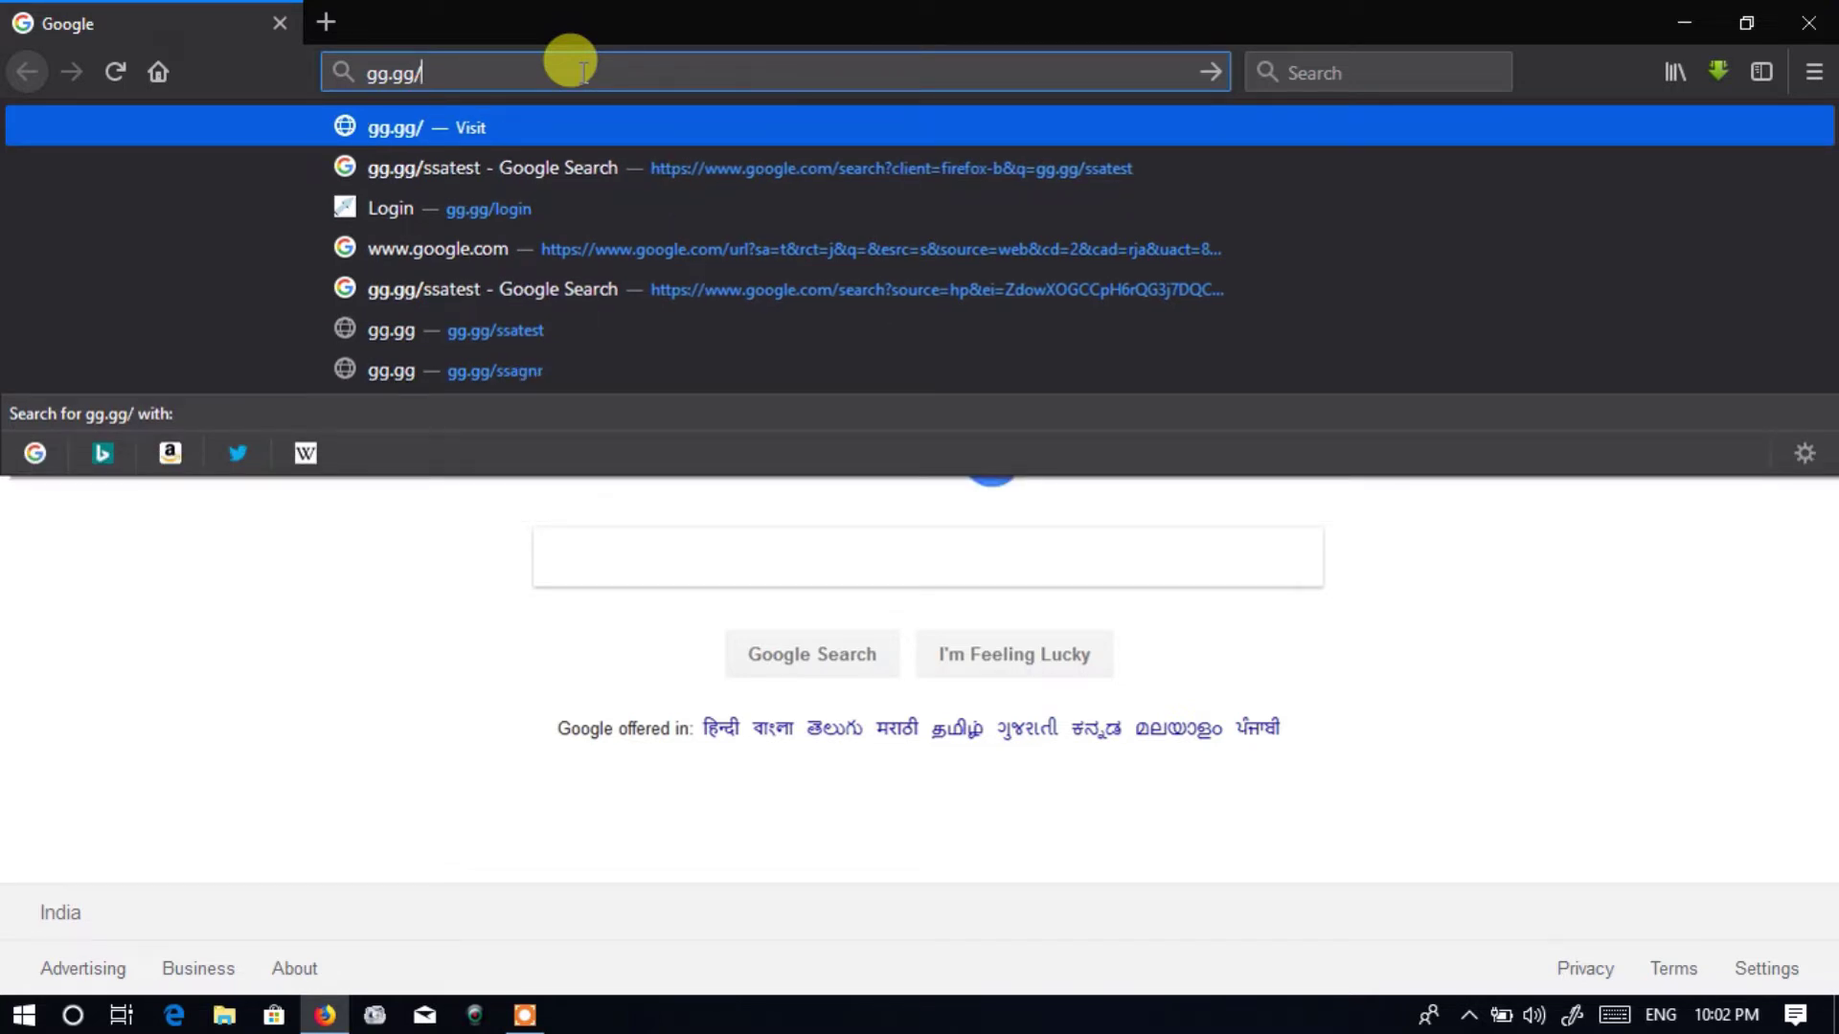
{"action": "type", "text": "ssa"}
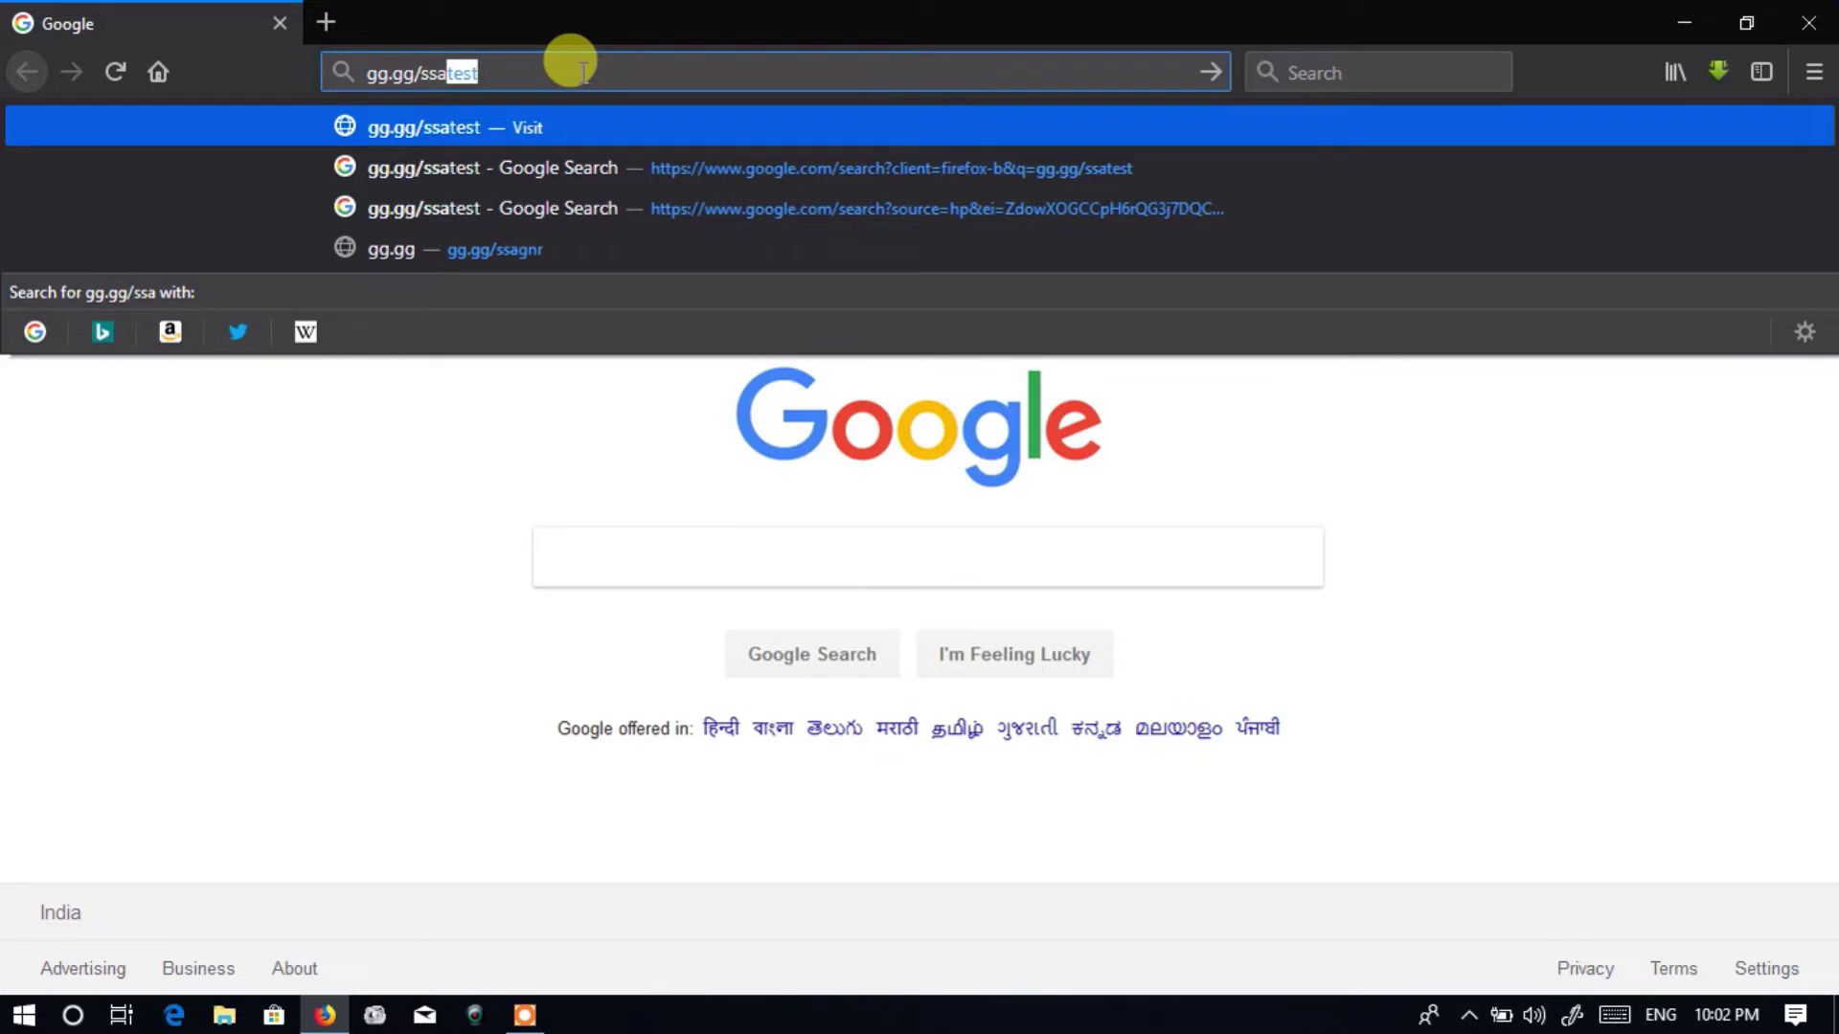
{"action": "type", "text": "tes"}
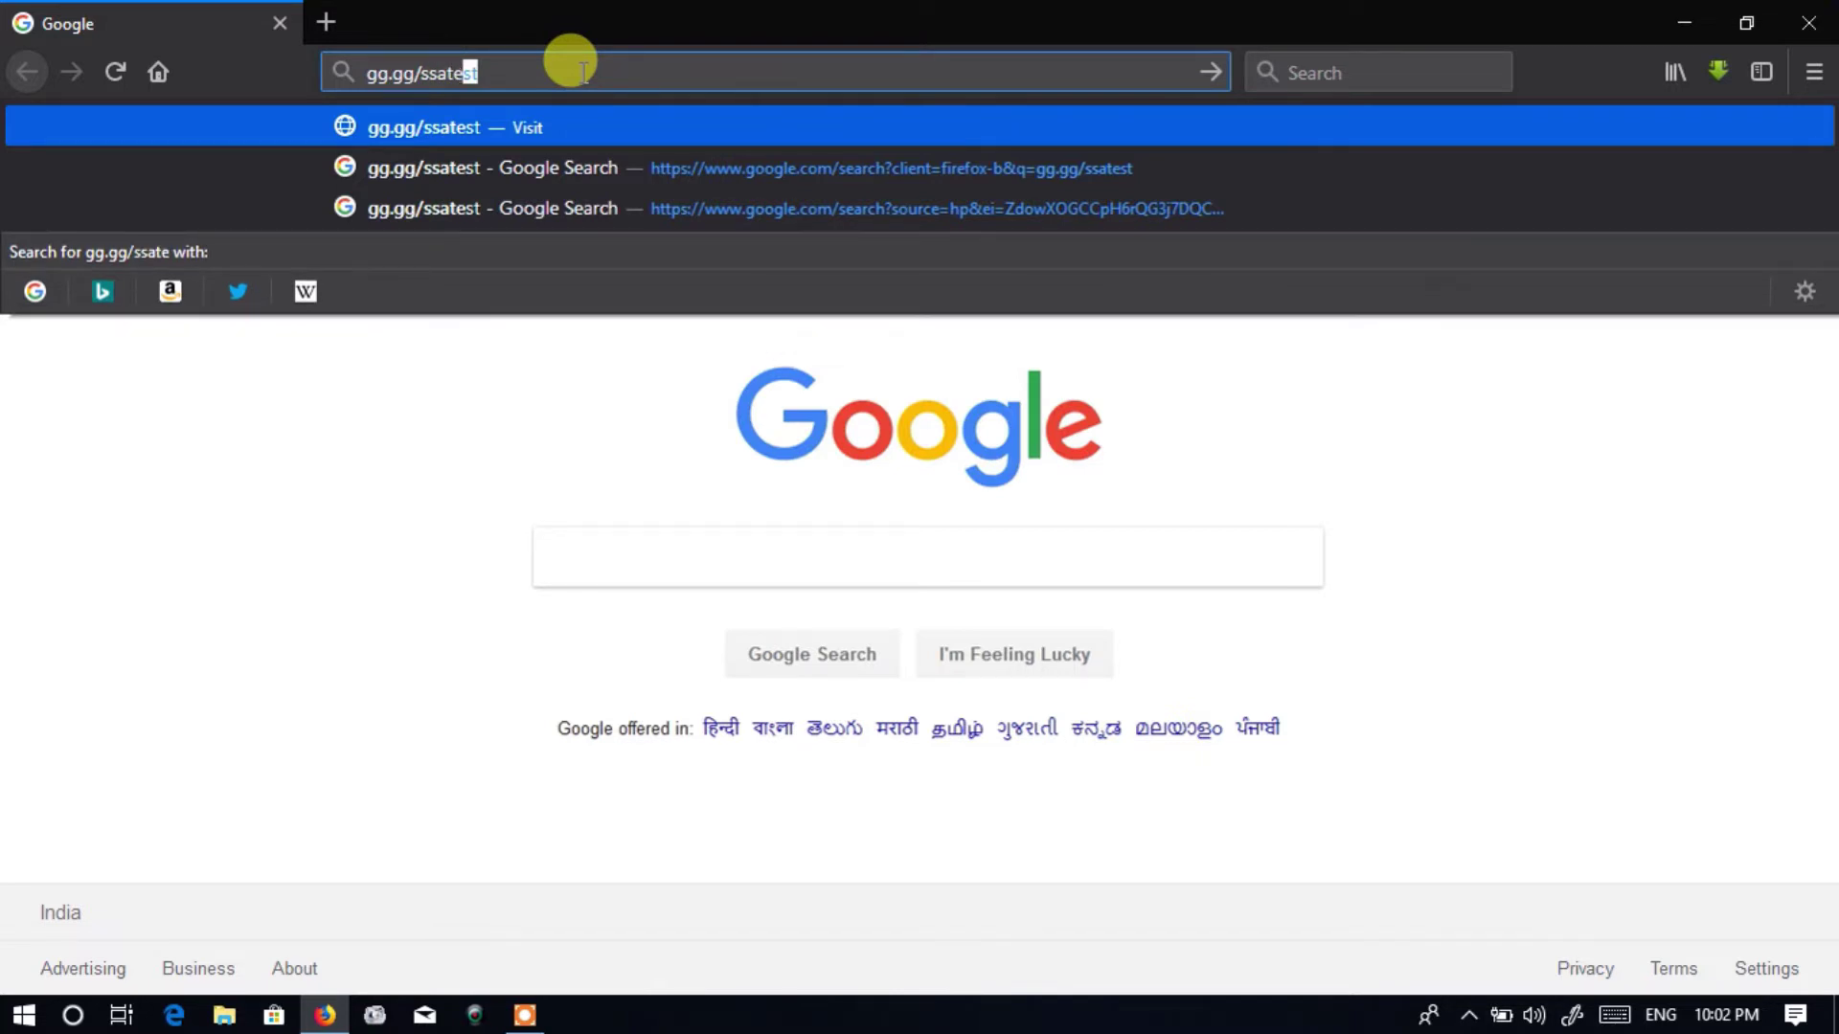
{"action": "type", "text": "t"}
{"action": "key", "text": "Return"}
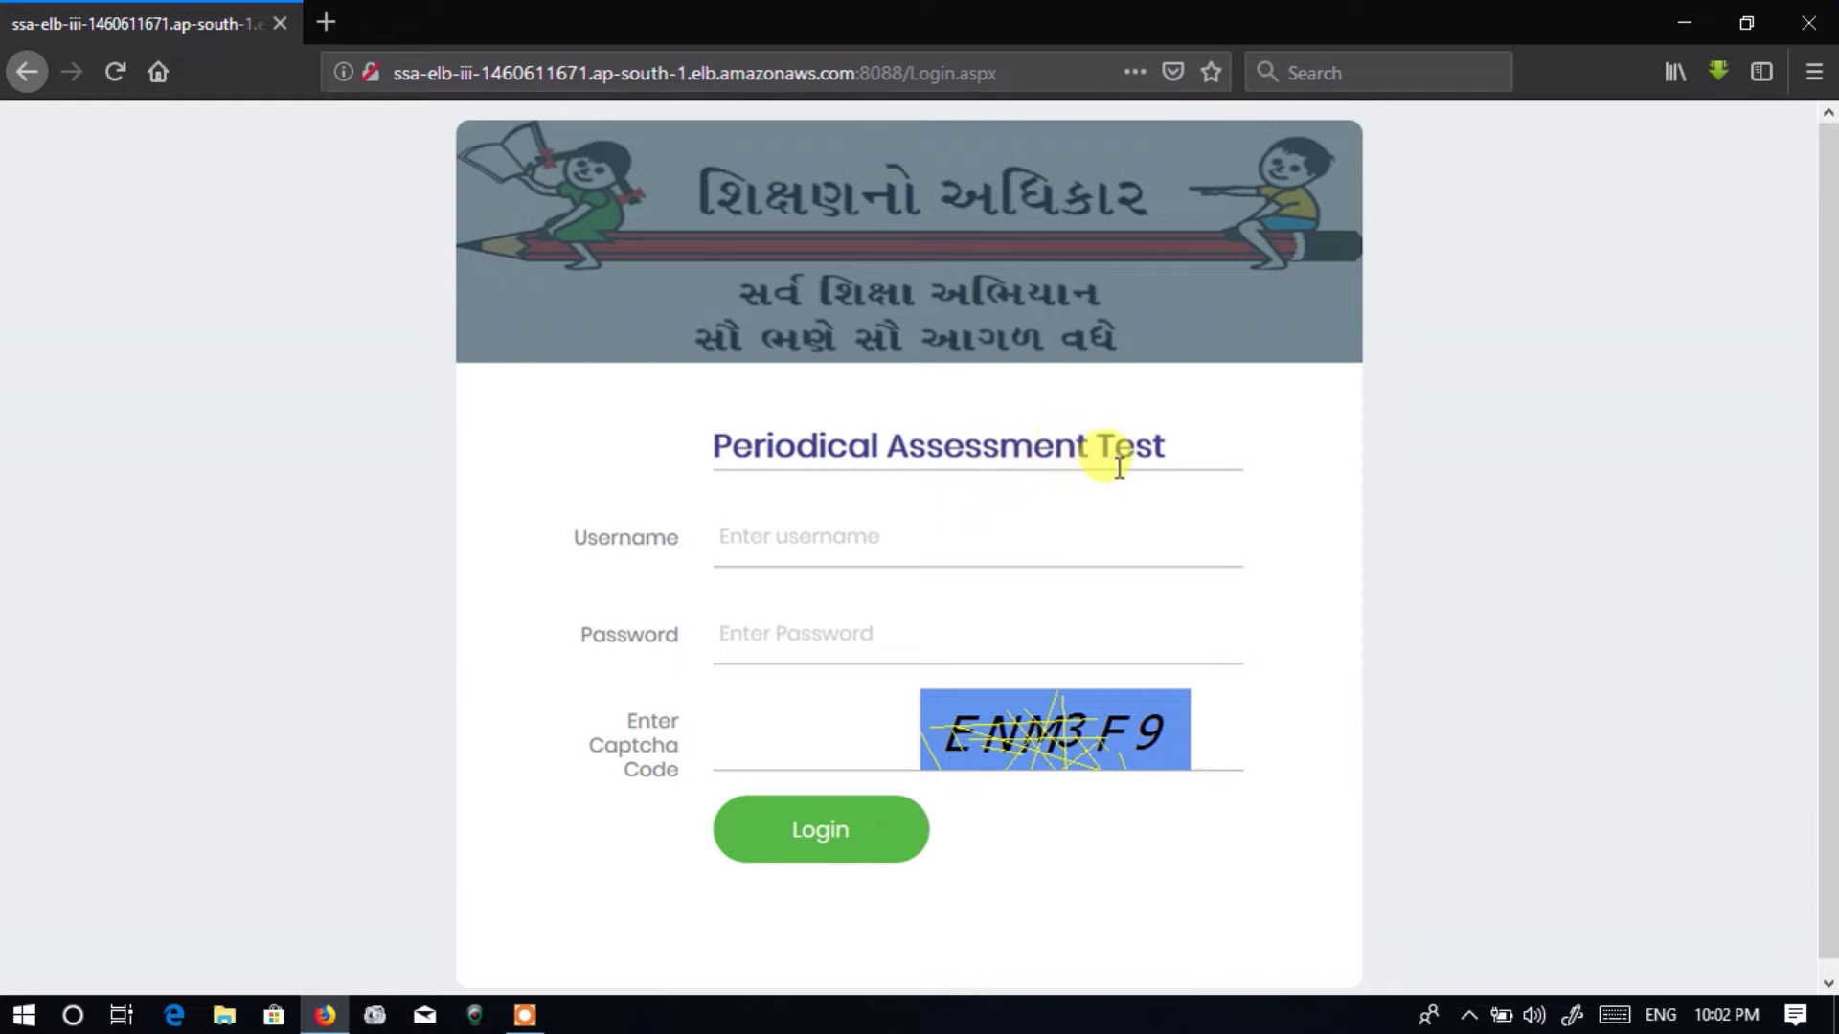
Fill in the Periodical Assessment Test login's username and password with the saved school account
{"action": "left_click", "coordinate": [784, 539]}
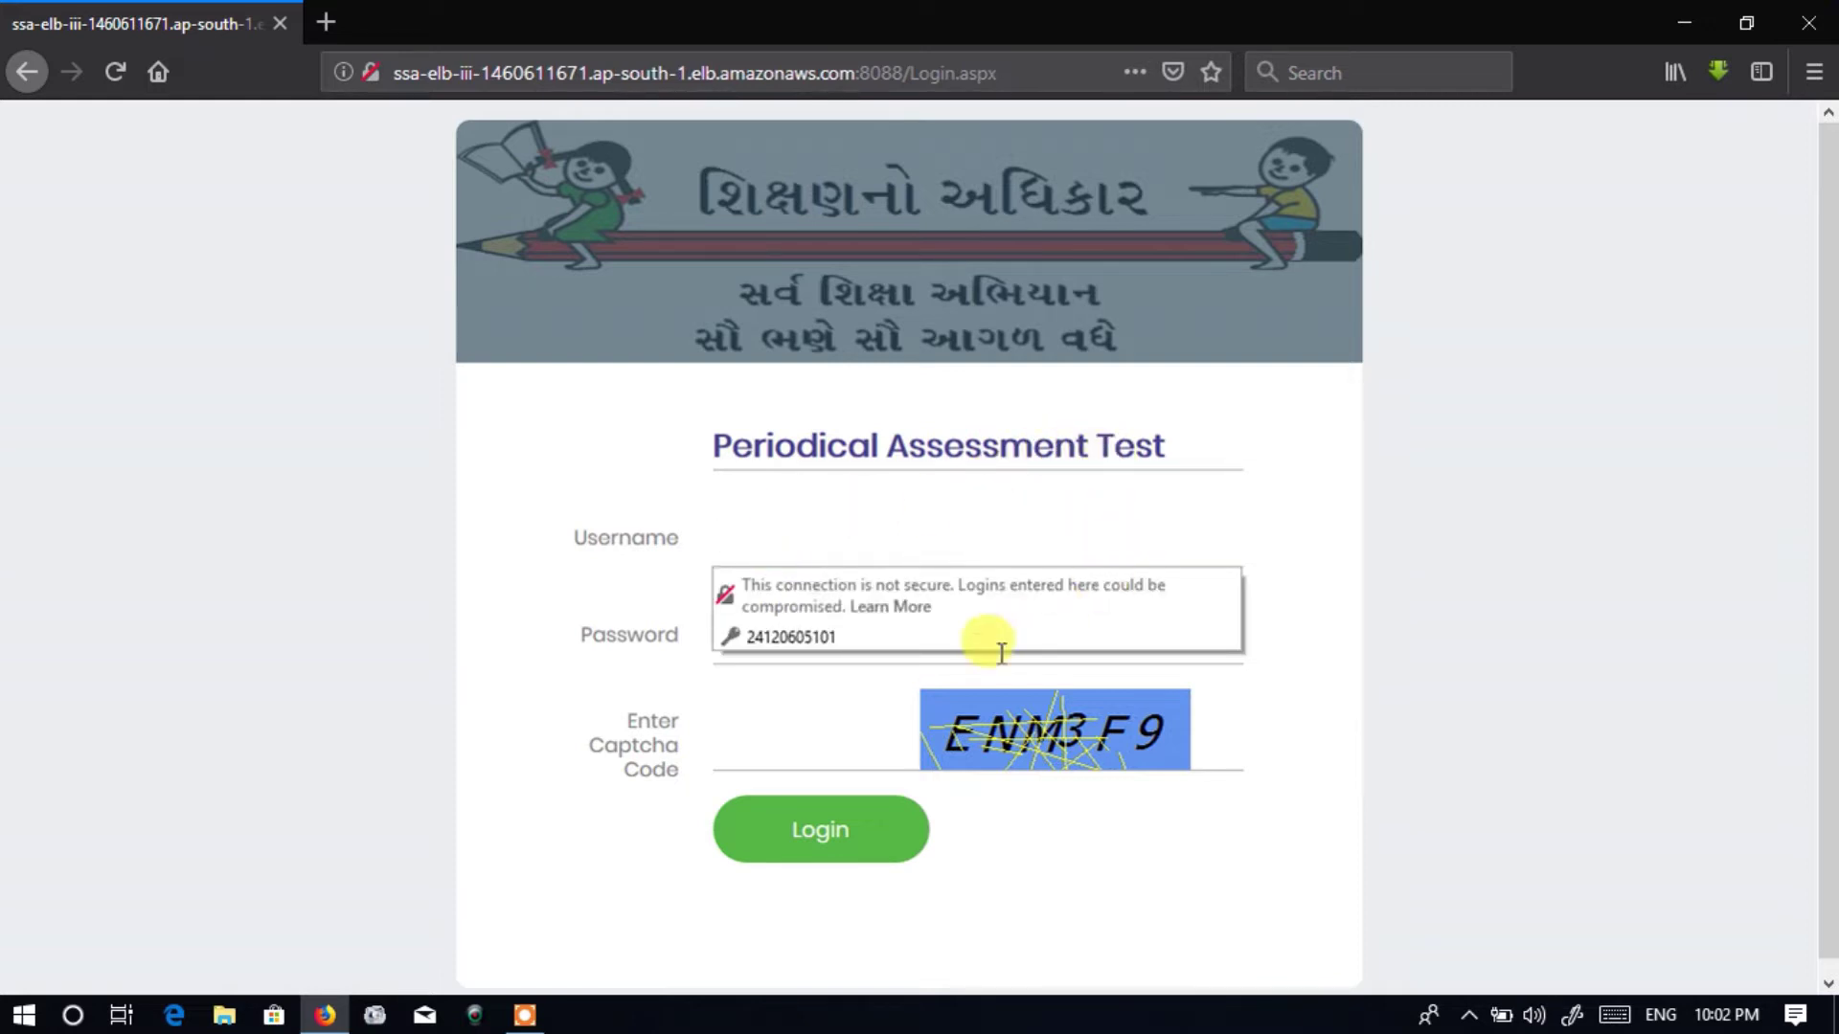
{"action": "left_click", "coordinate": [644, 657]}
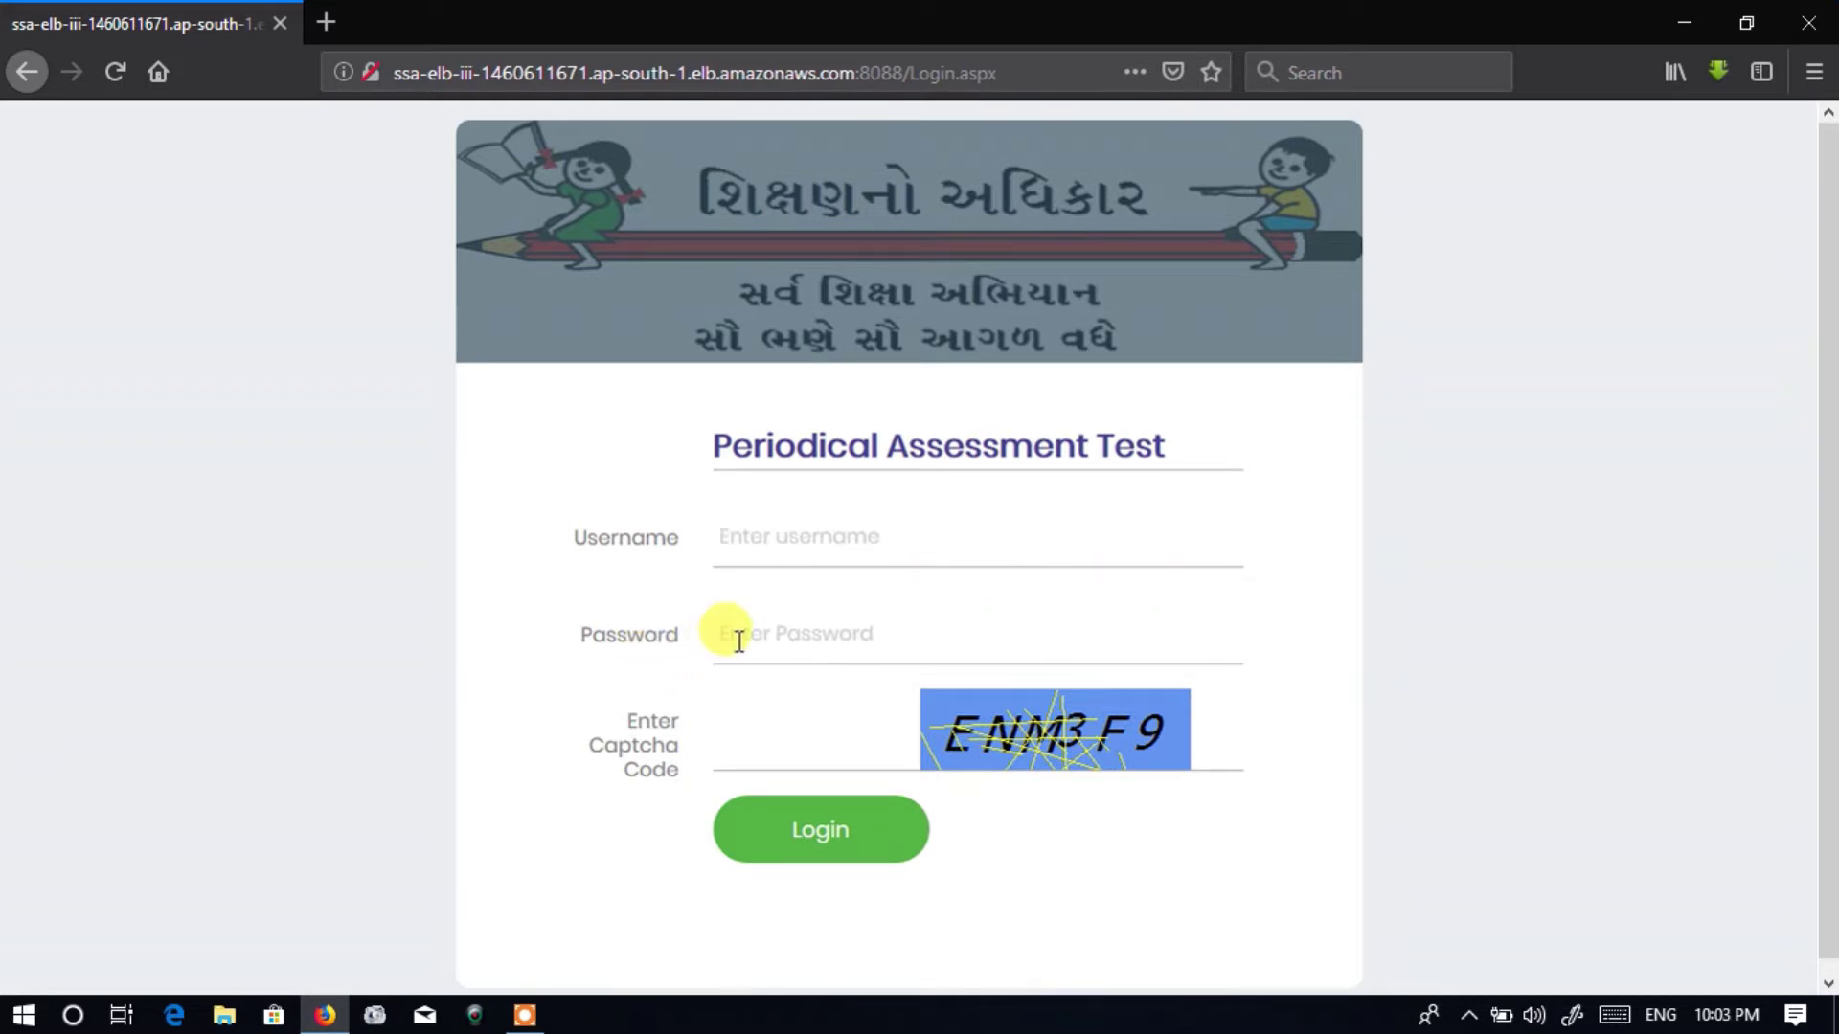
{"action": "left_click", "coordinate": [975, 533]}
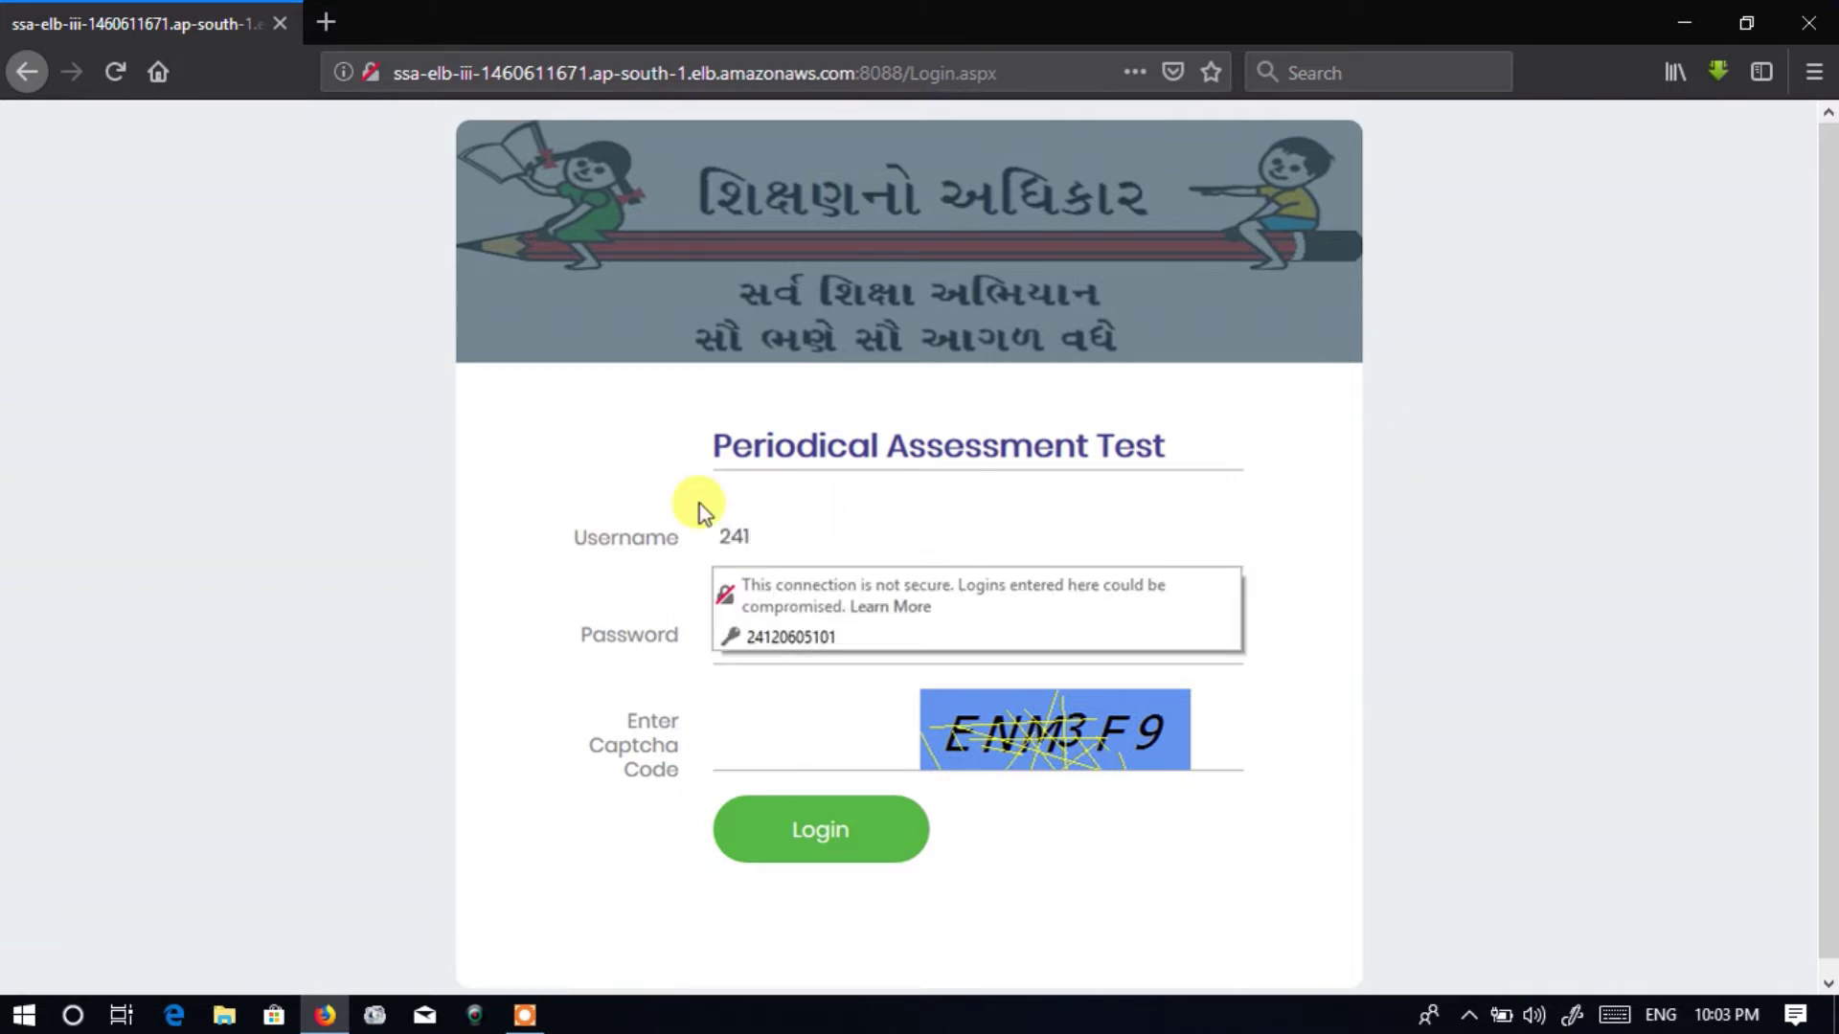
{"action": "left_click", "coordinate": [757, 635]}
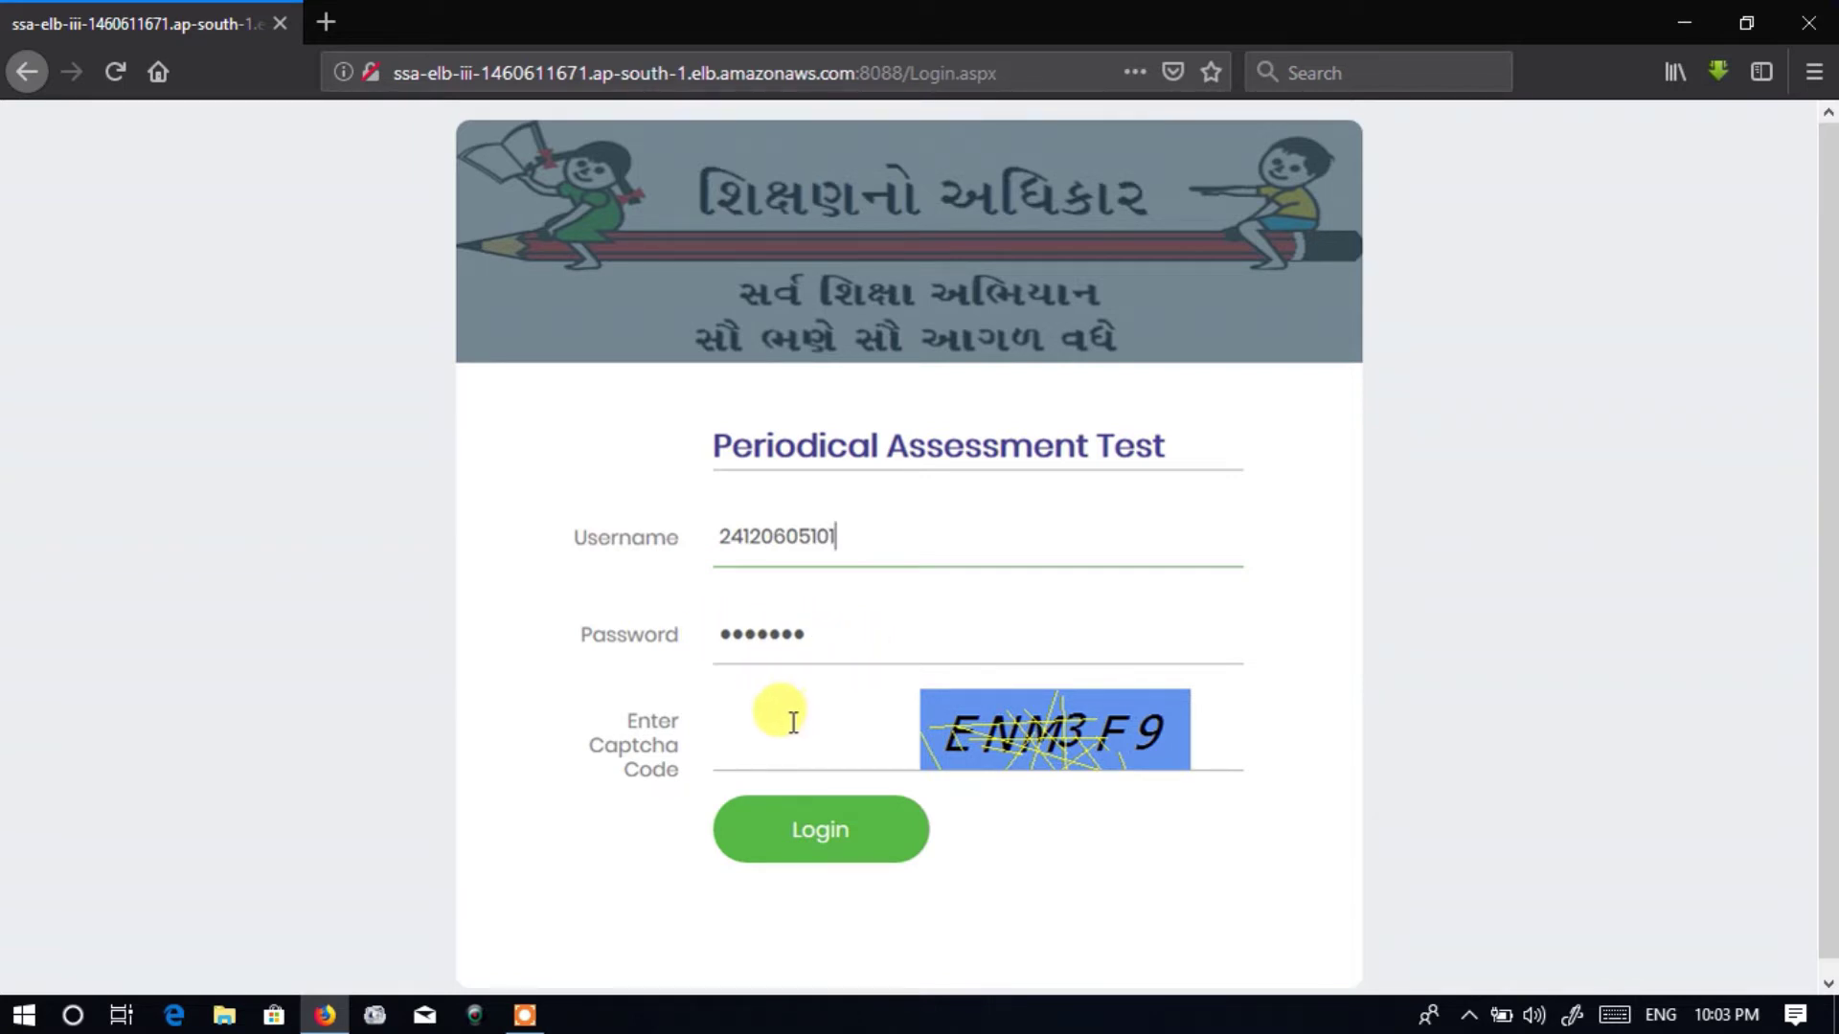
Enter the displayed captcha code and log in to the assessment portal
{"action": "left_click", "coordinate": [777, 752]}
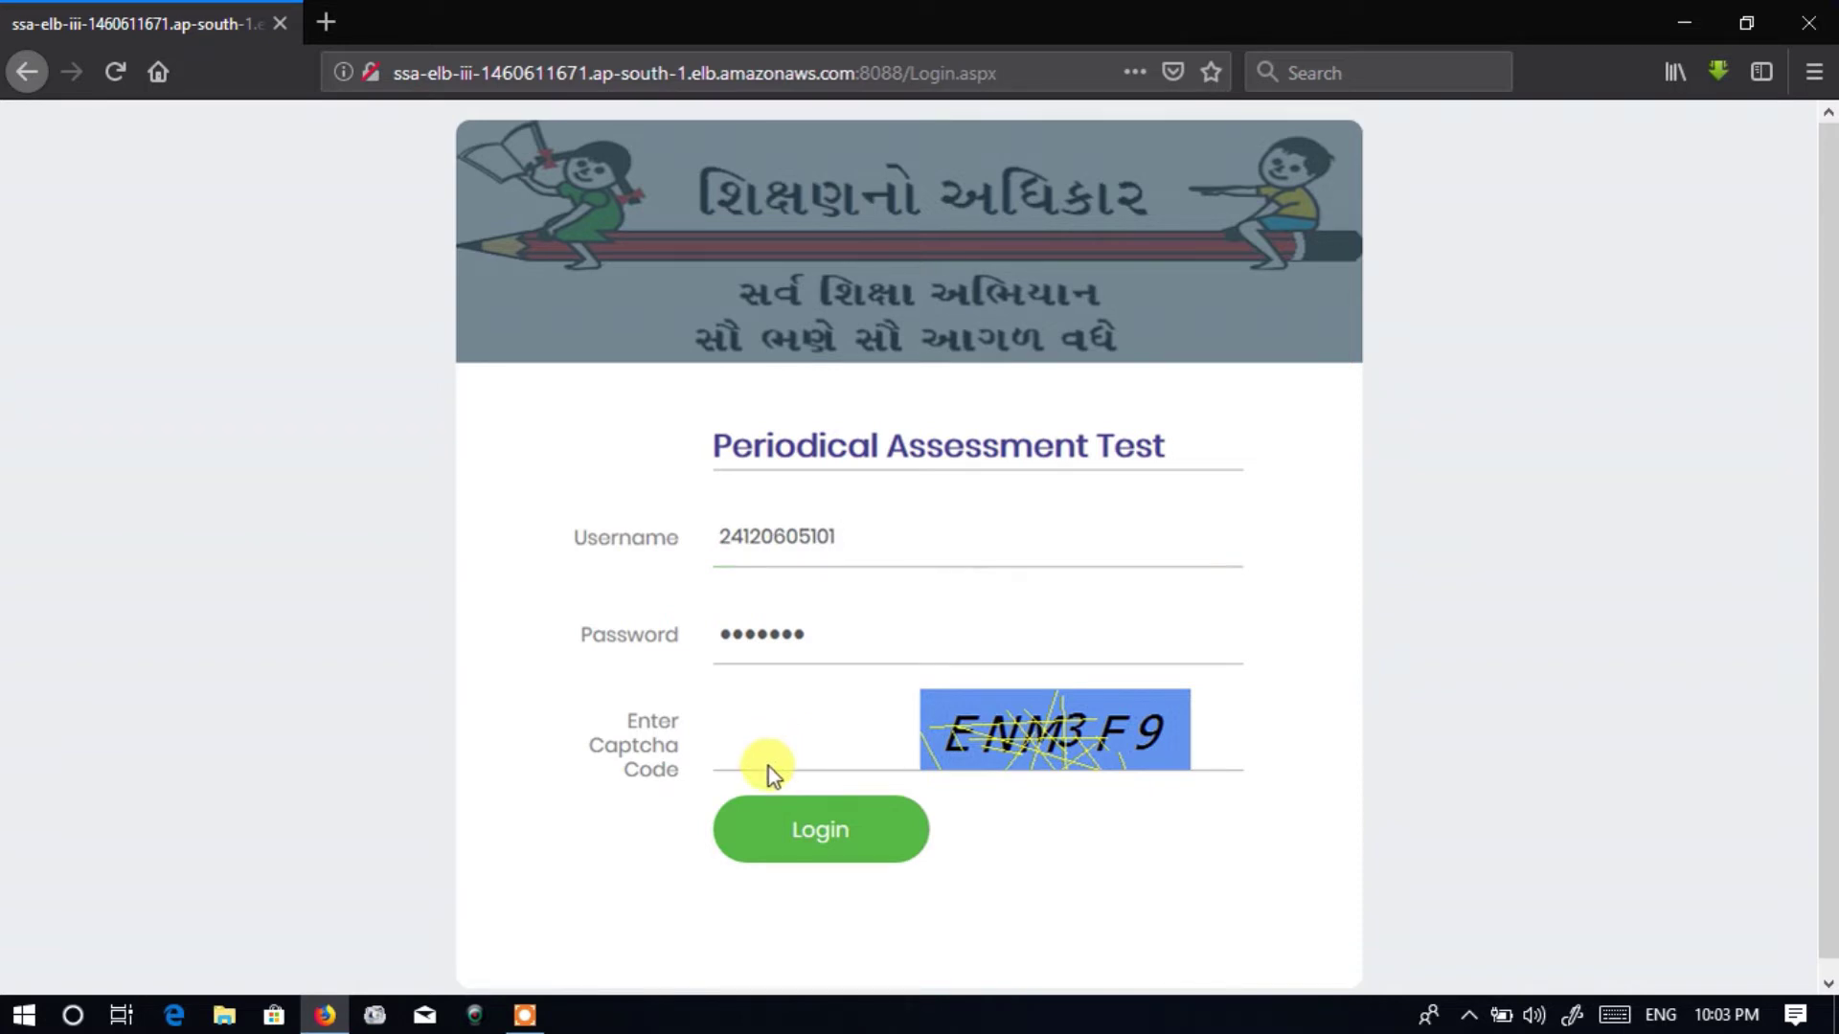
{"action": "left_click", "coordinate": [739, 747]}
{"action": "left_click", "coordinate": [785, 754]}
{"action": "left_click", "coordinate": [813, 737]}
{"action": "type", "text": "E"}
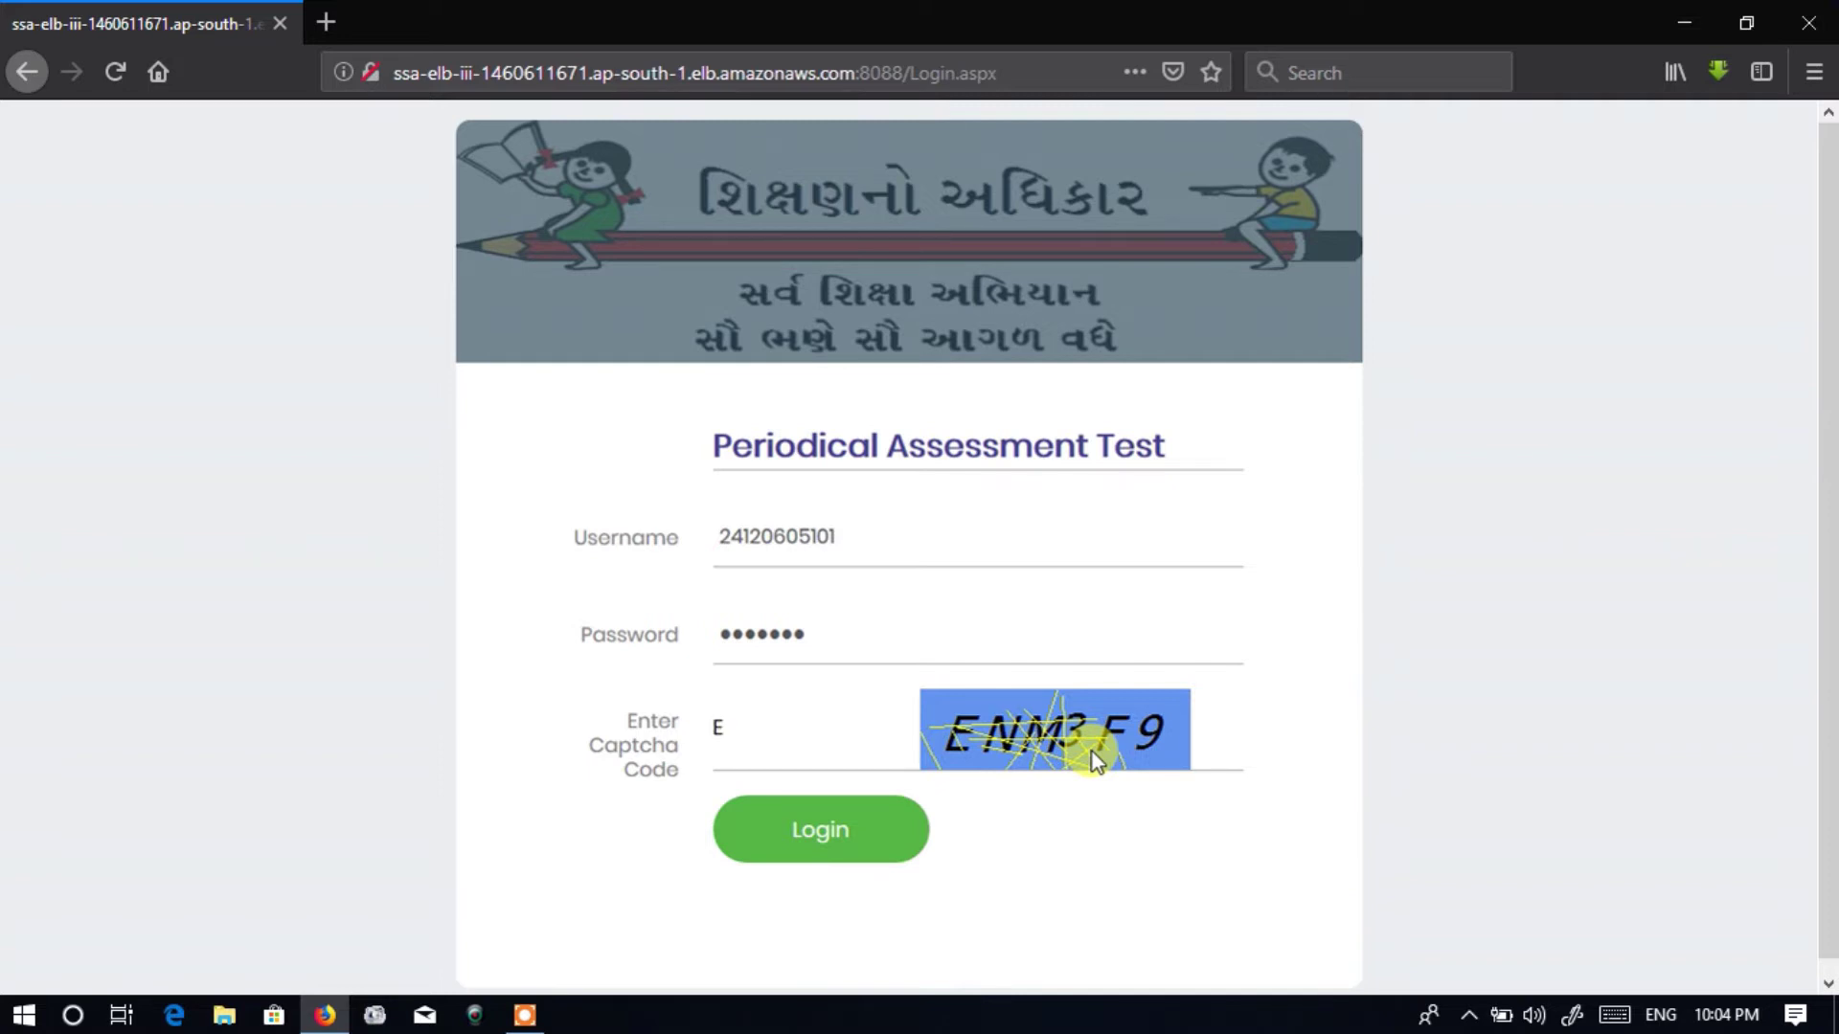
{"action": "type", "text": "NM3F9"}
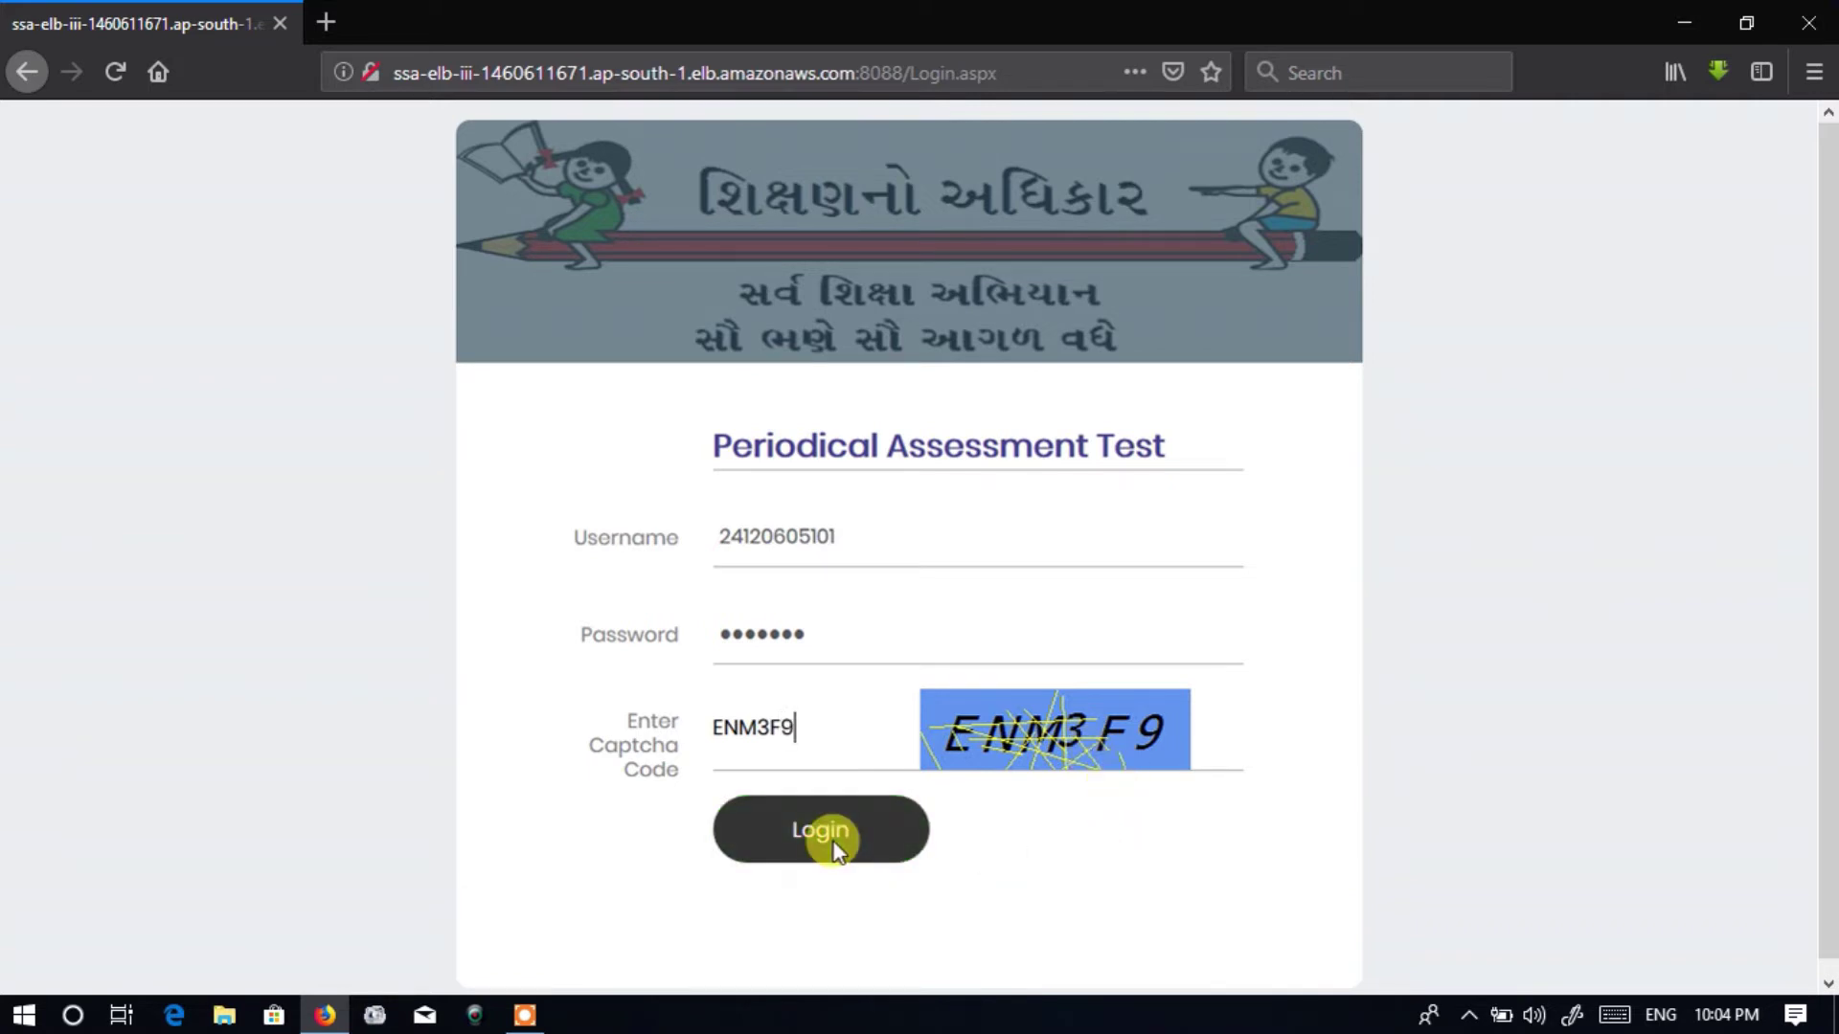
{"action": "left_click", "coordinate": [812, 830]}
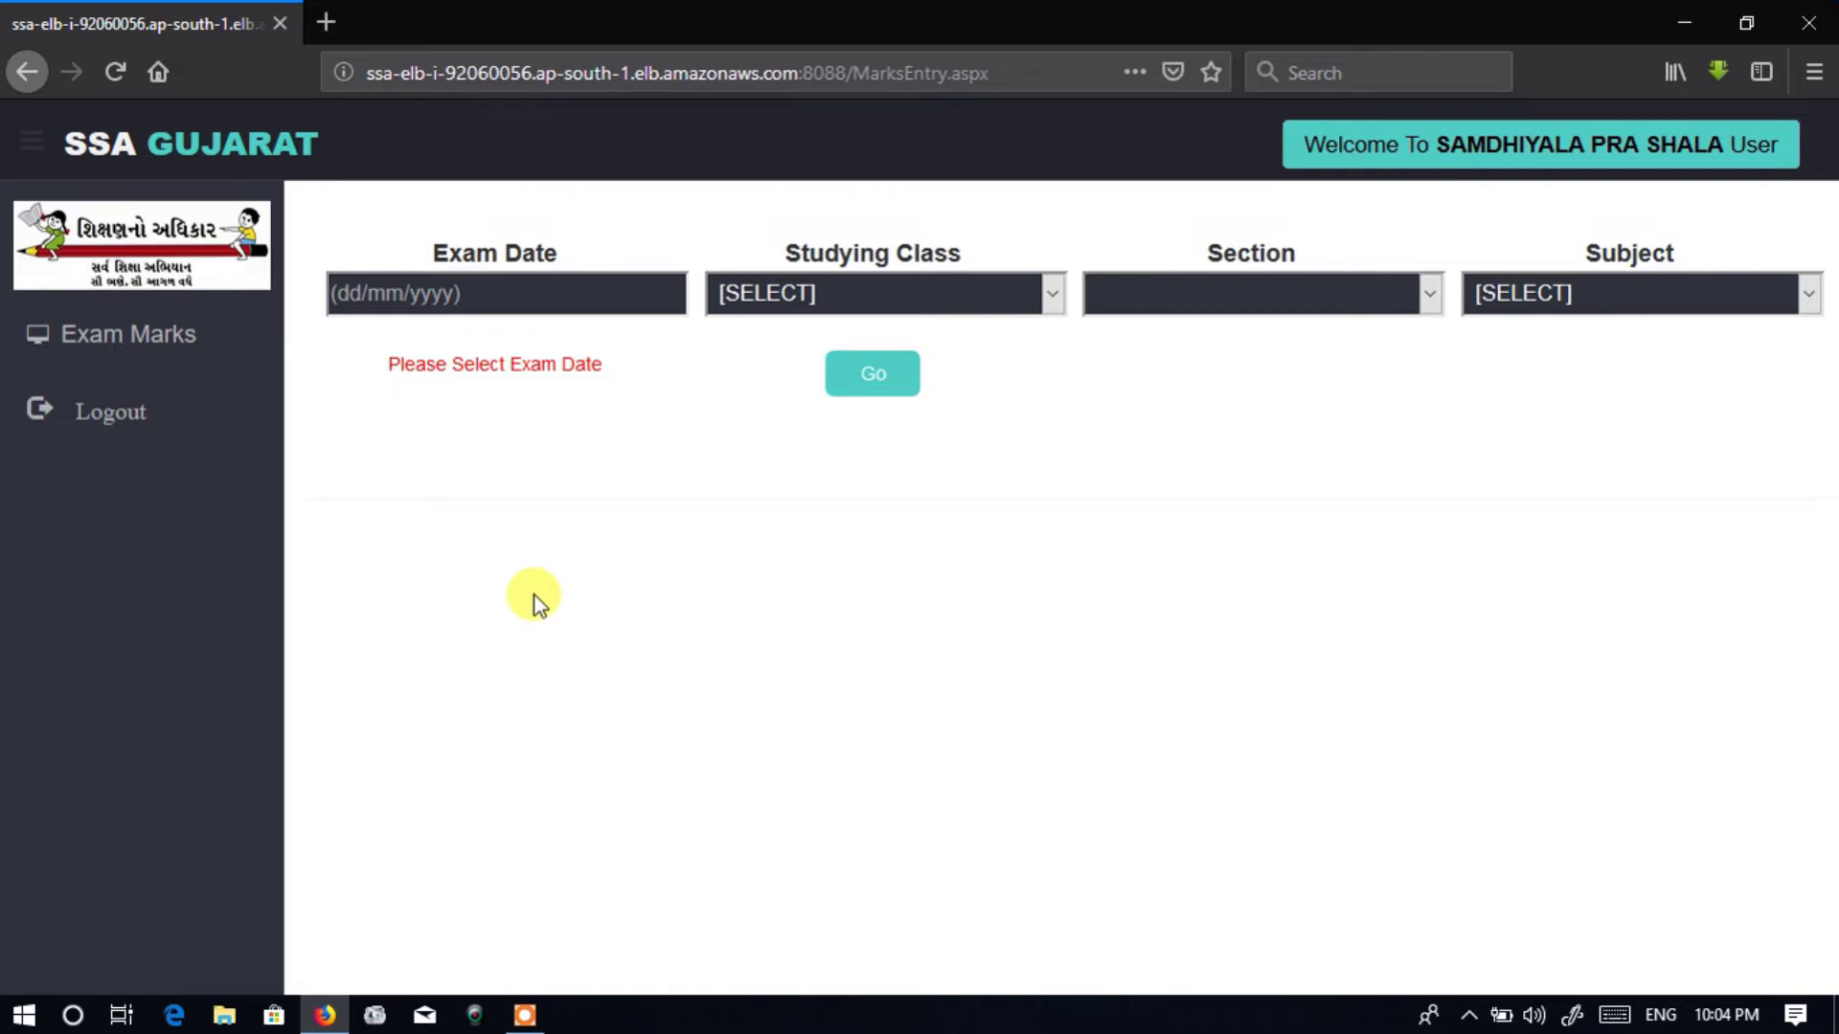
Open the exam marks entry form and set the exam date to 22/12/2018
{"action": "left_click", "coordinate": [45, 343]}
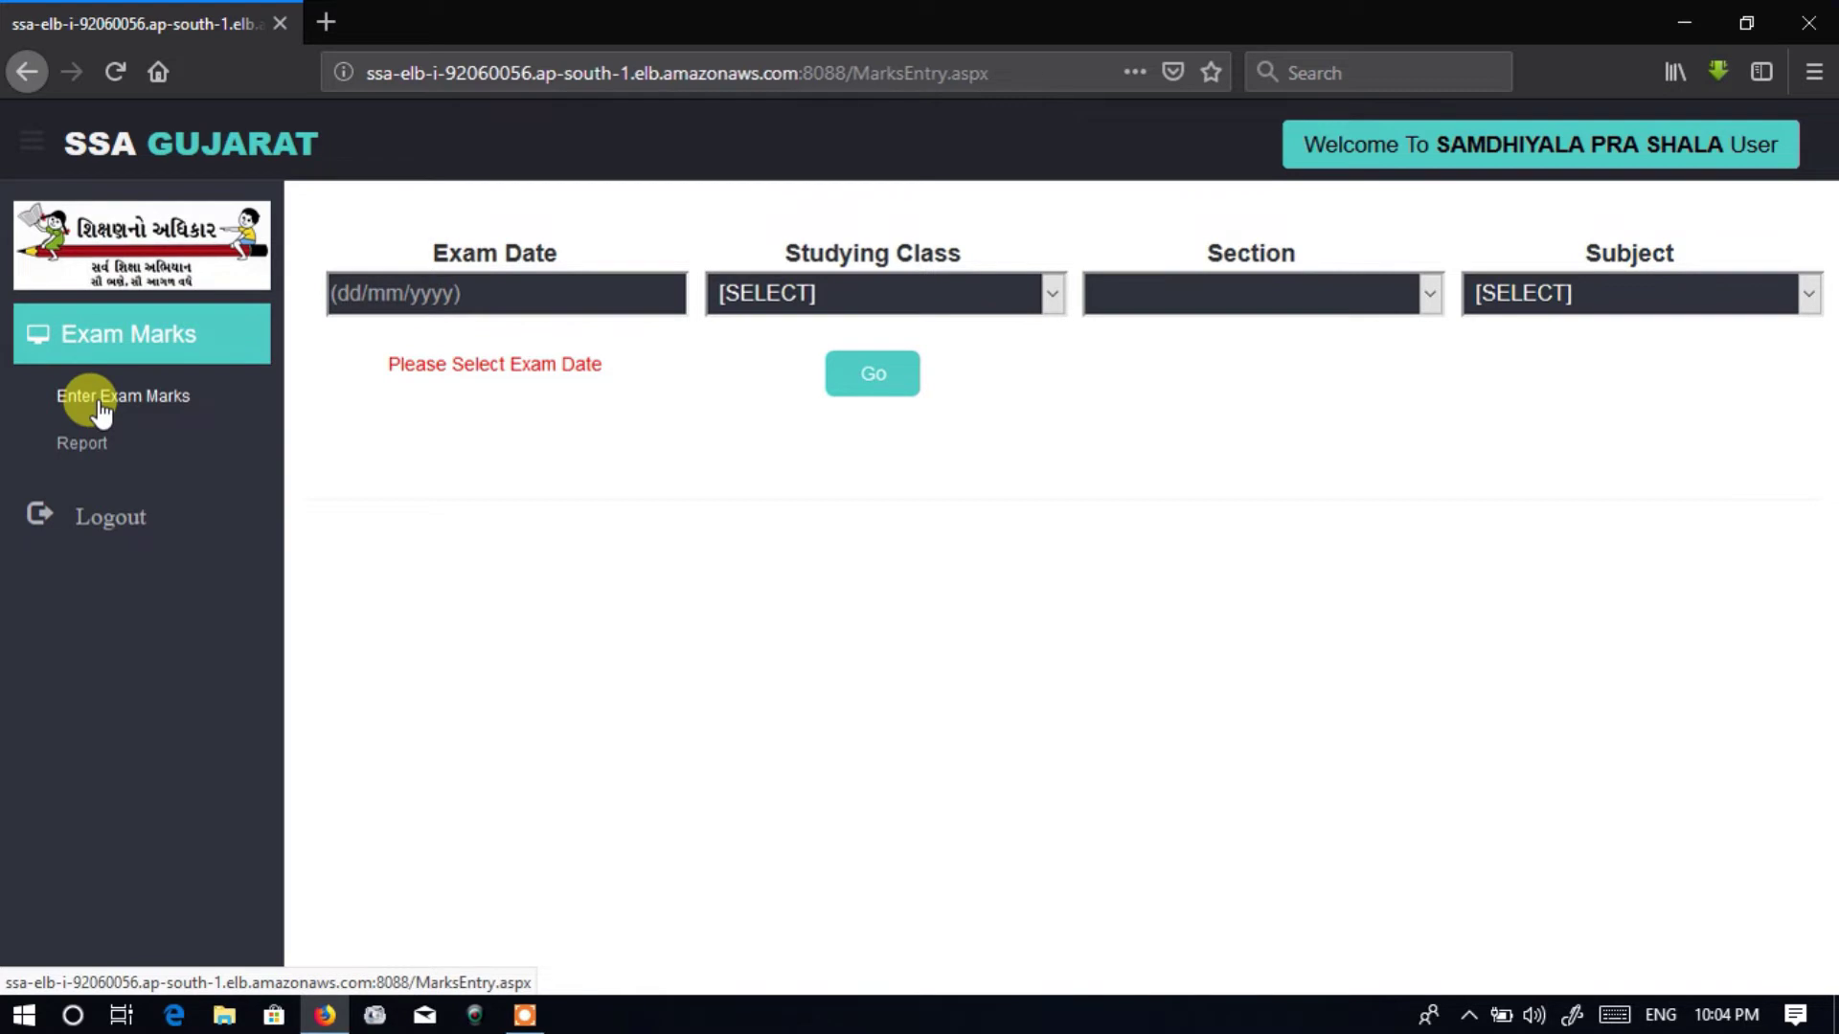
{"action": "left_click", "coordinate": [99, 402]}
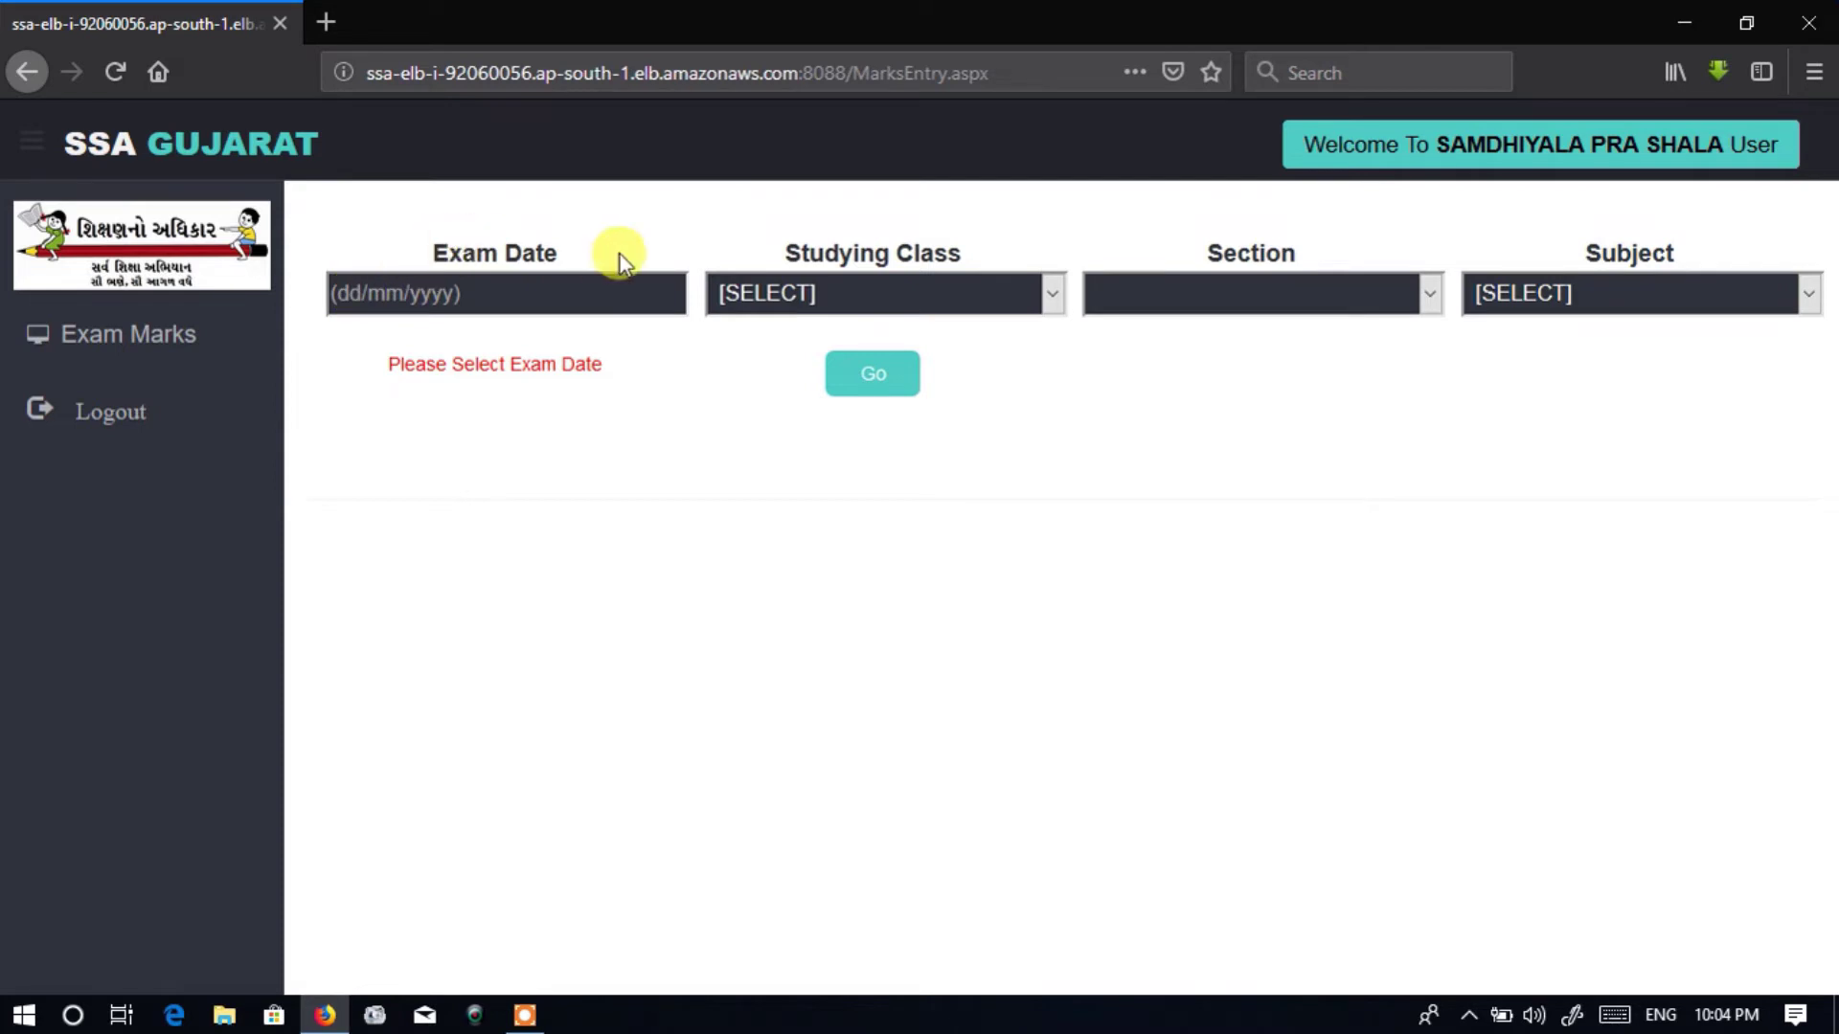
{"action": "left_click", "coordinate": [513, 287]}
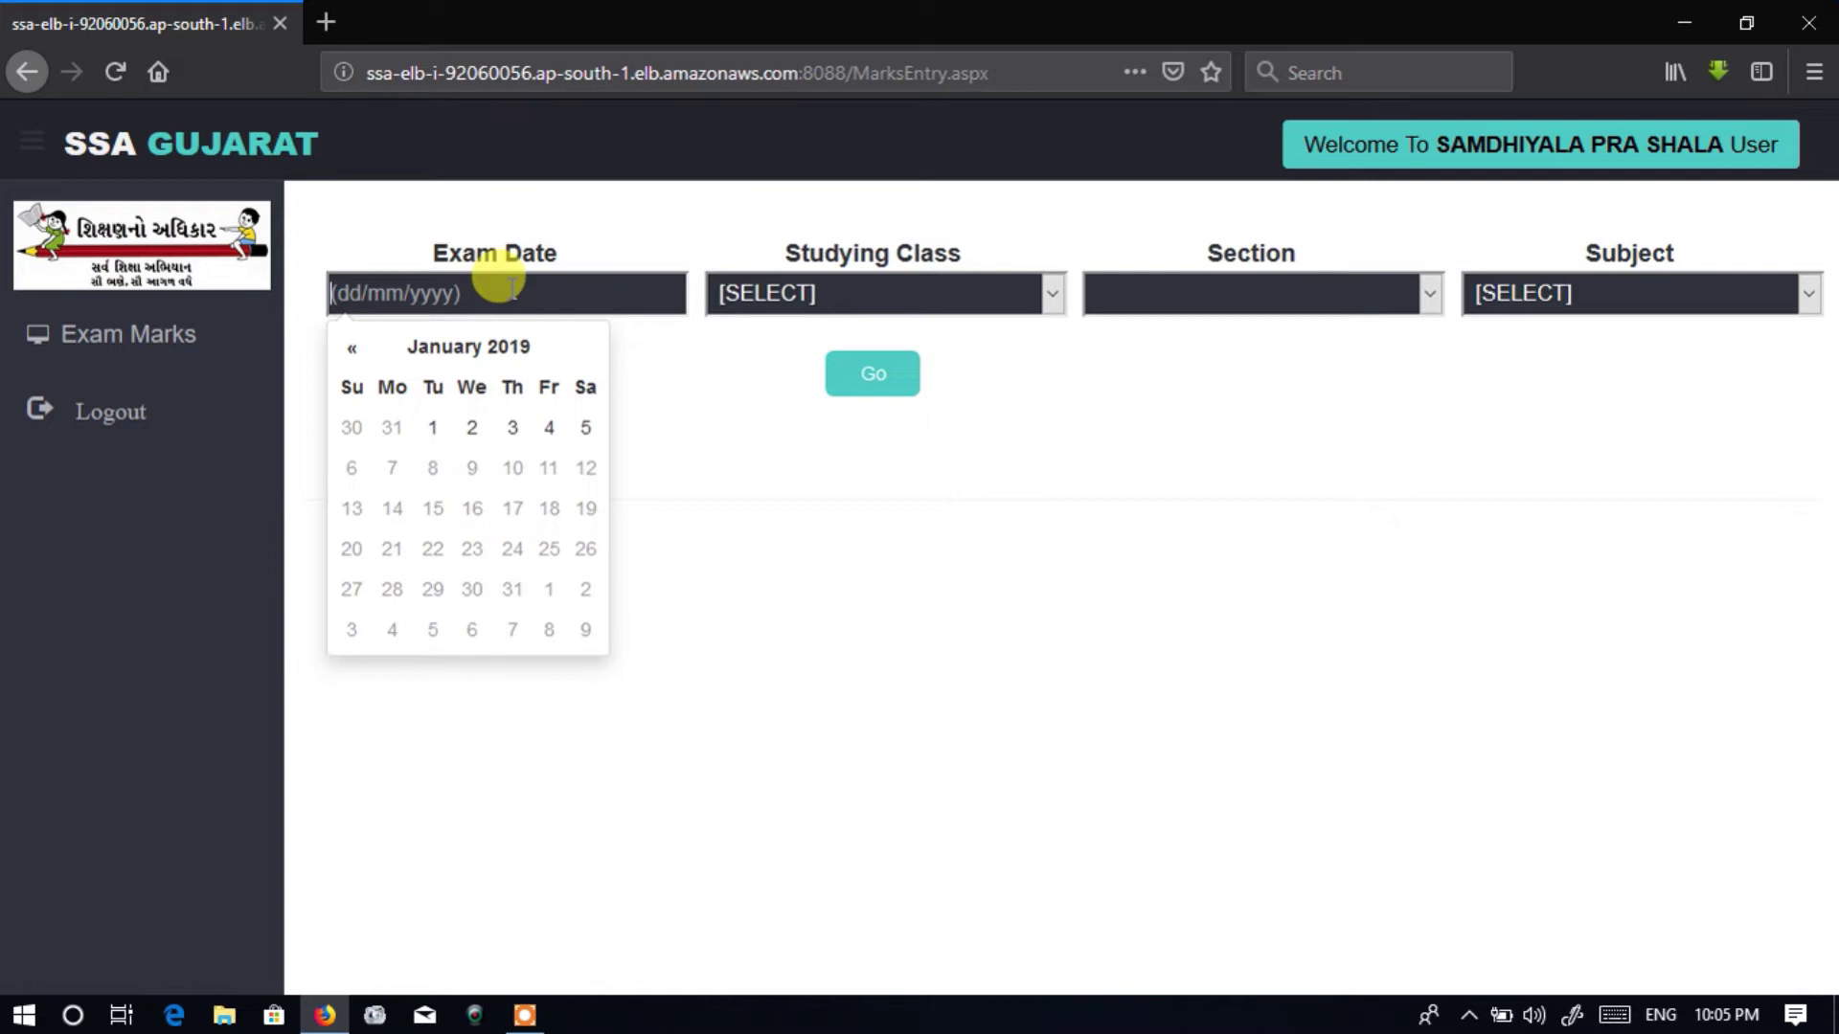
{"action": "left_click", "coordinate": [350, 354]}
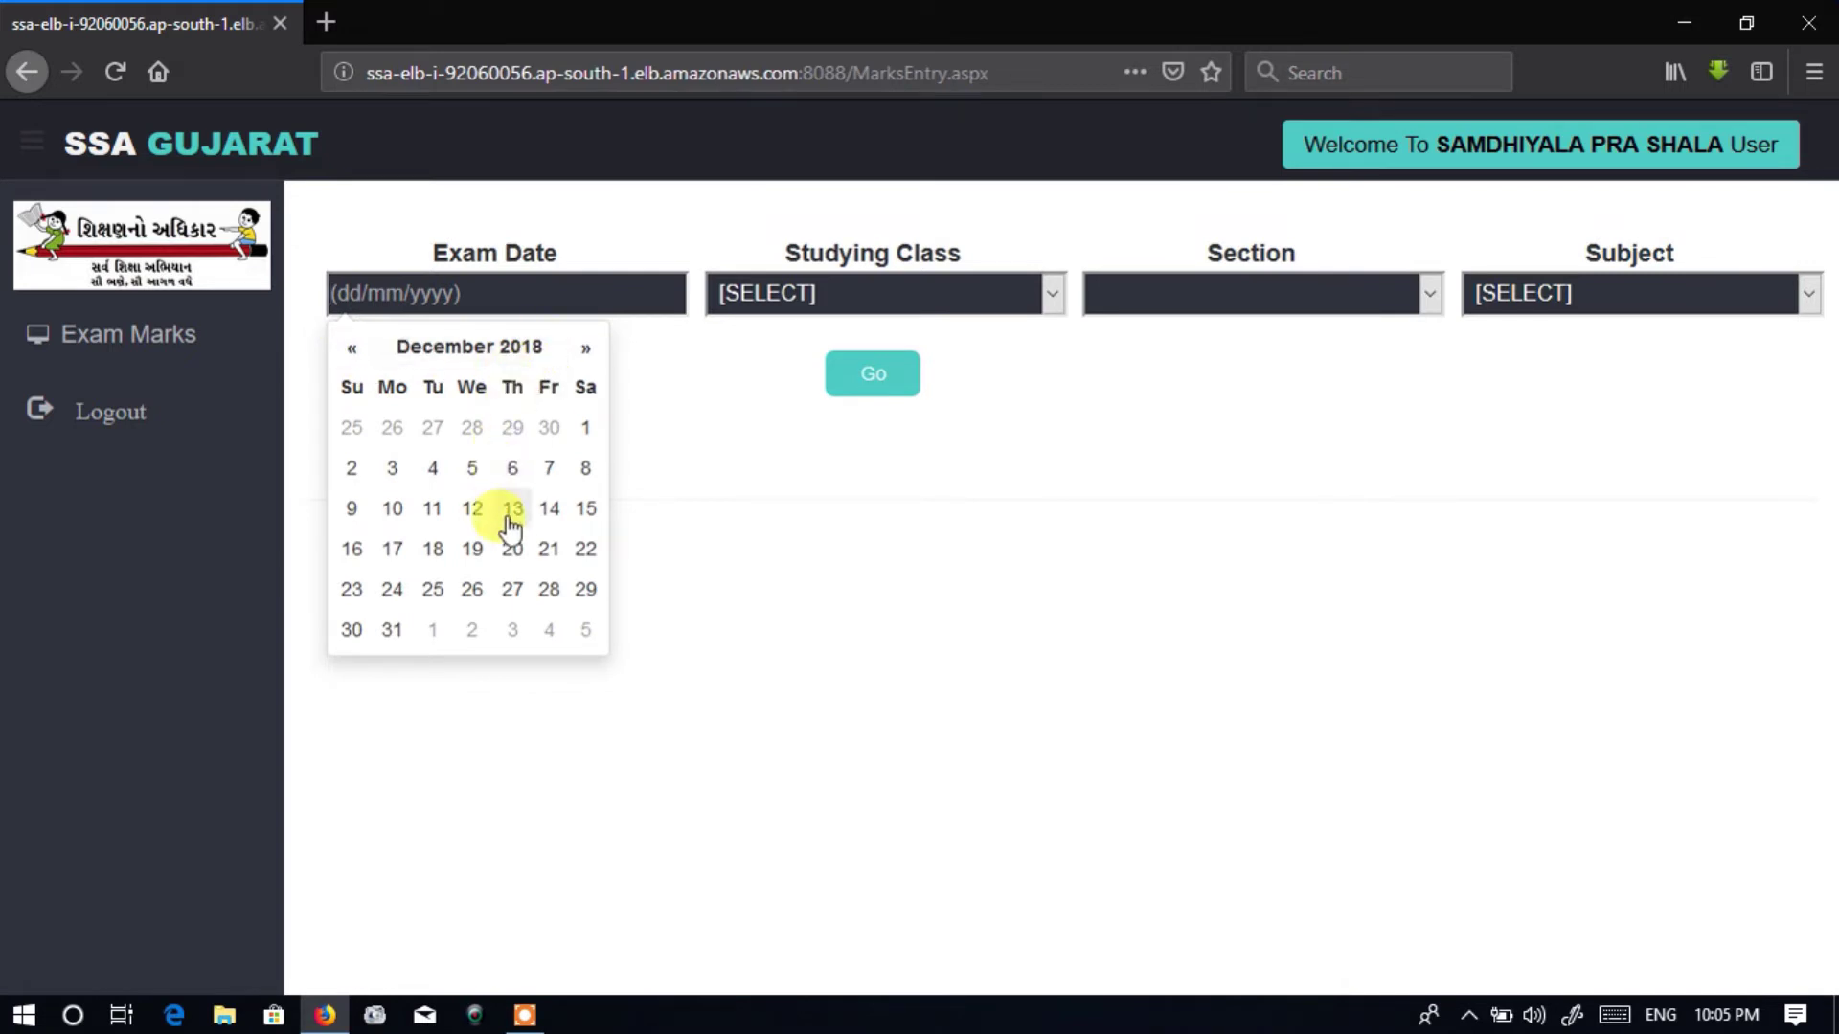
{"action": "left_click", "coordinate": [585, 550]}
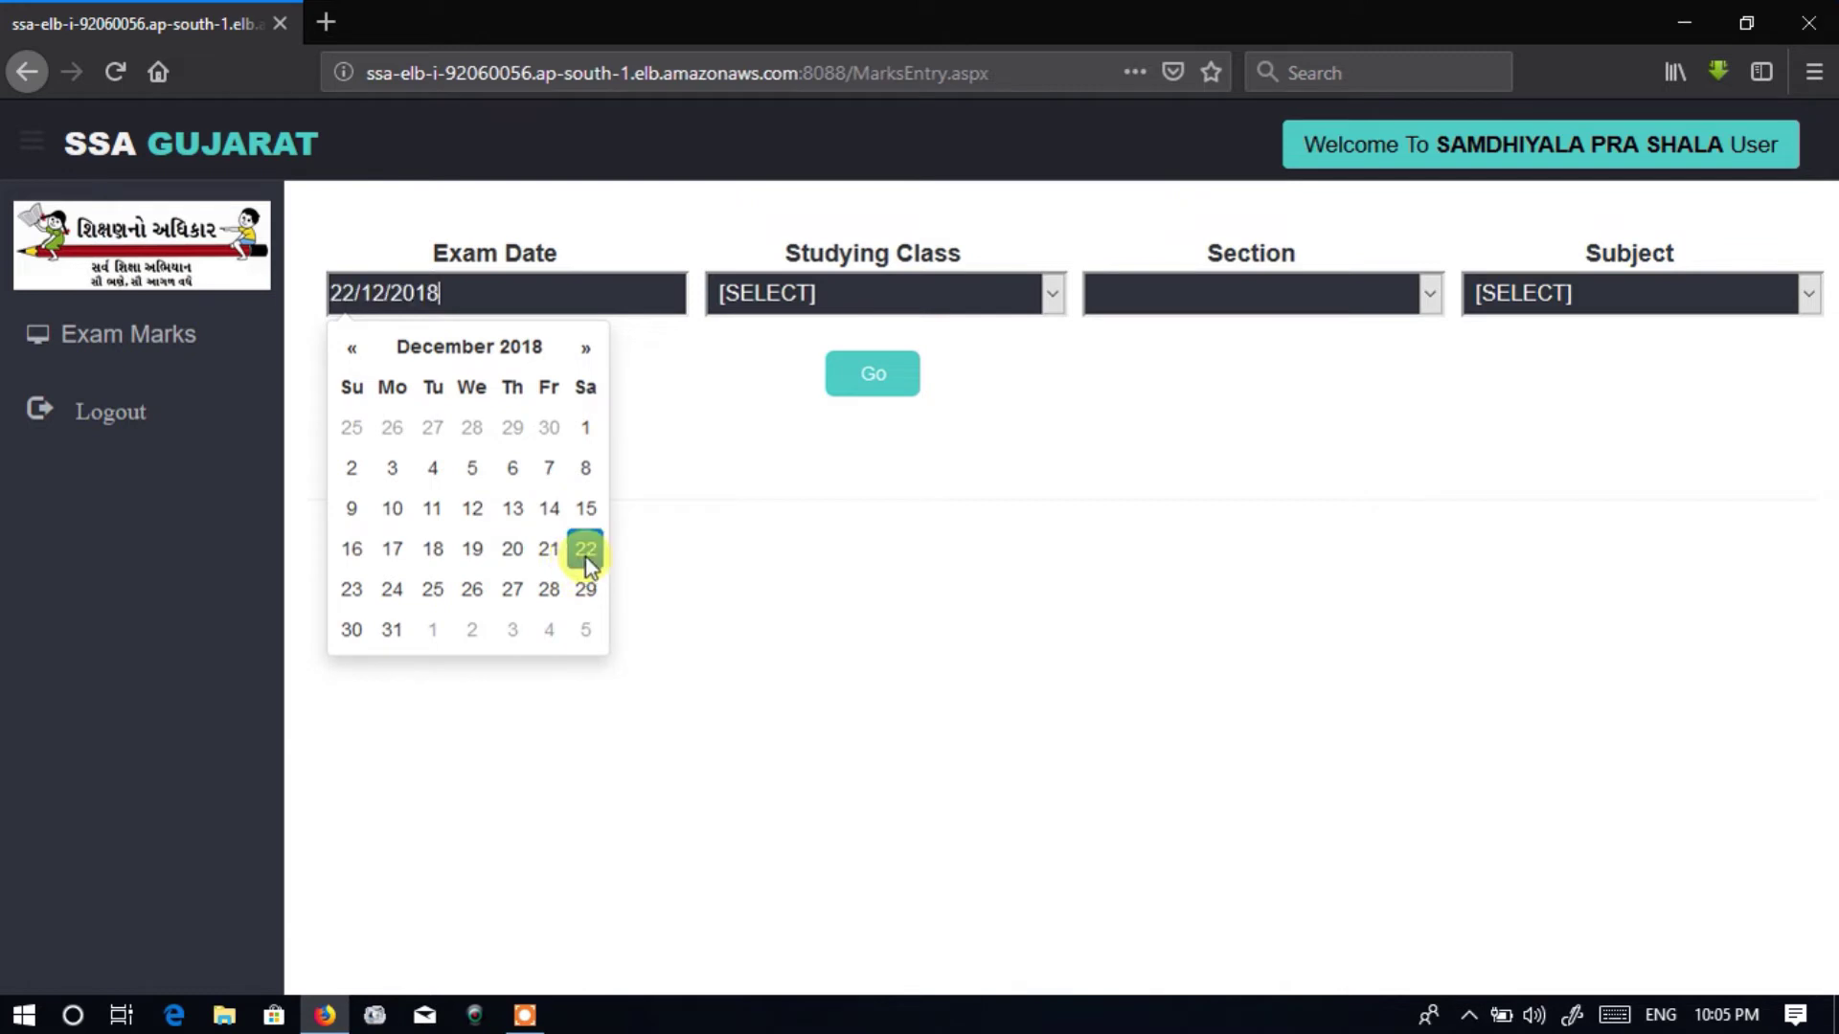
{"action": "left_click", "coordinate": [714, 556]}
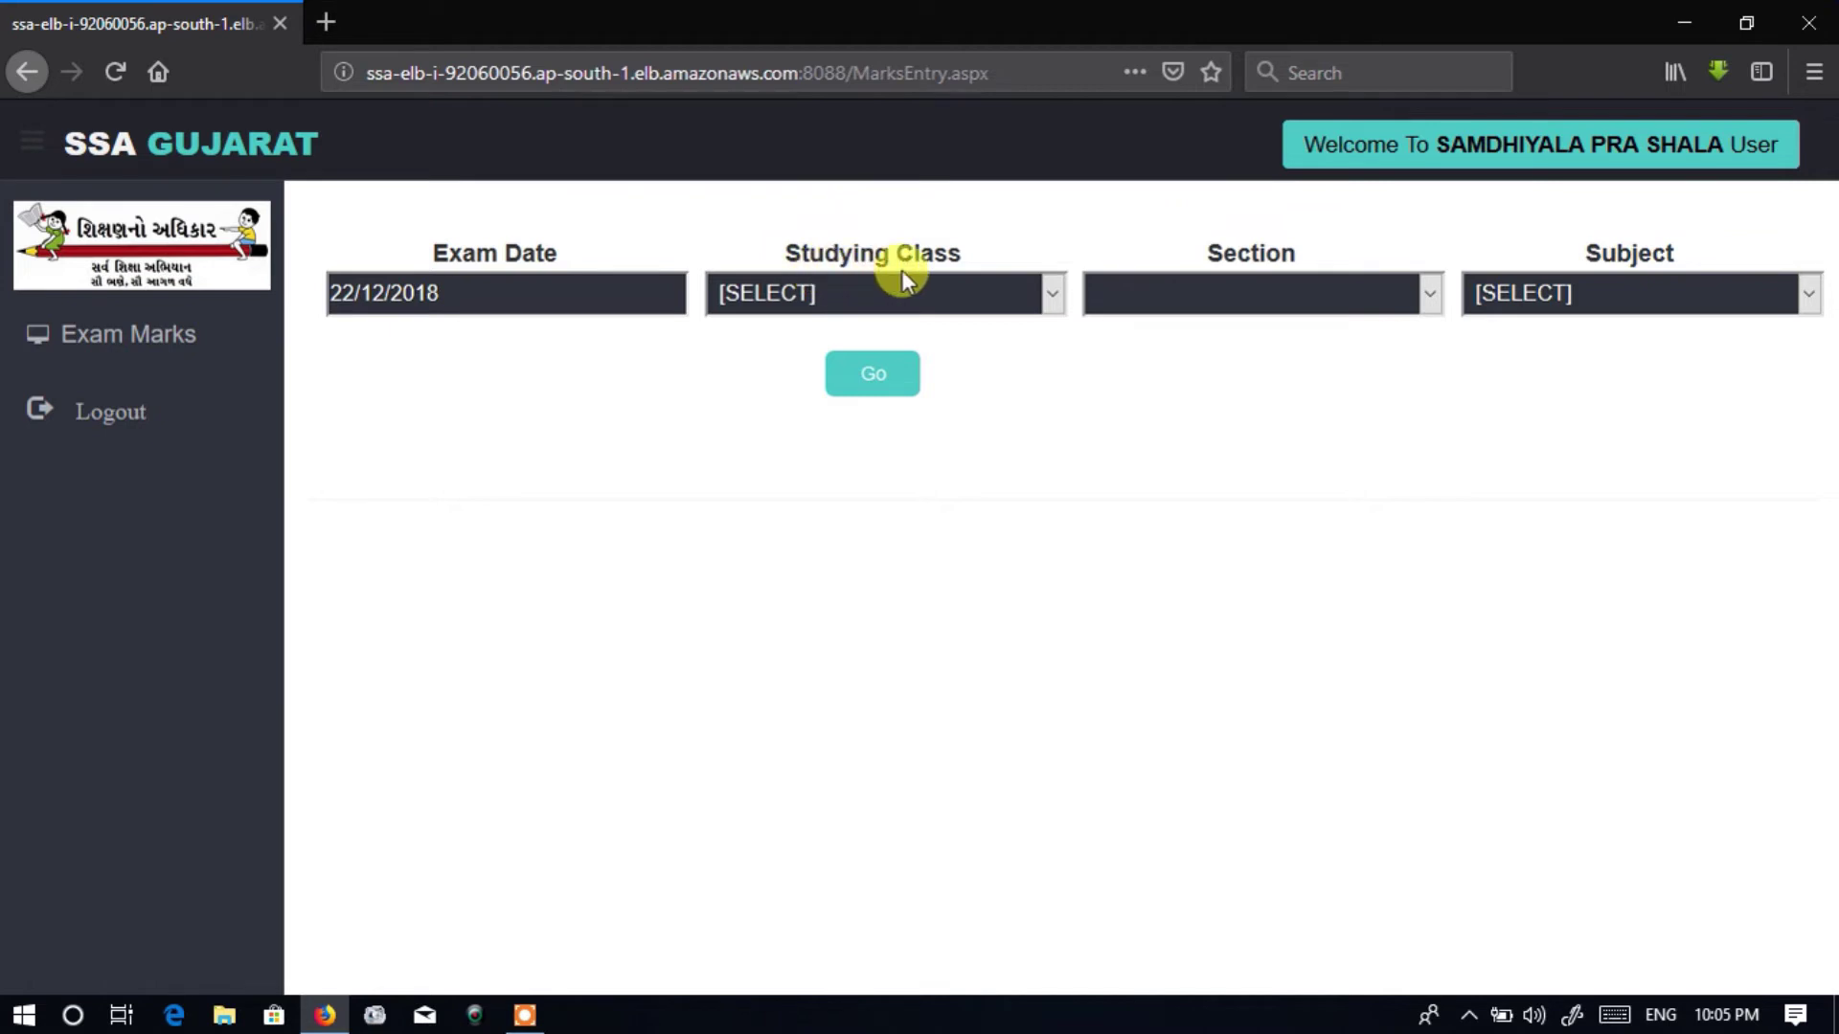
Set the studying class to 3 and check the sections offered for it
{"action": "left_click", "coordinate": [958, 288]}
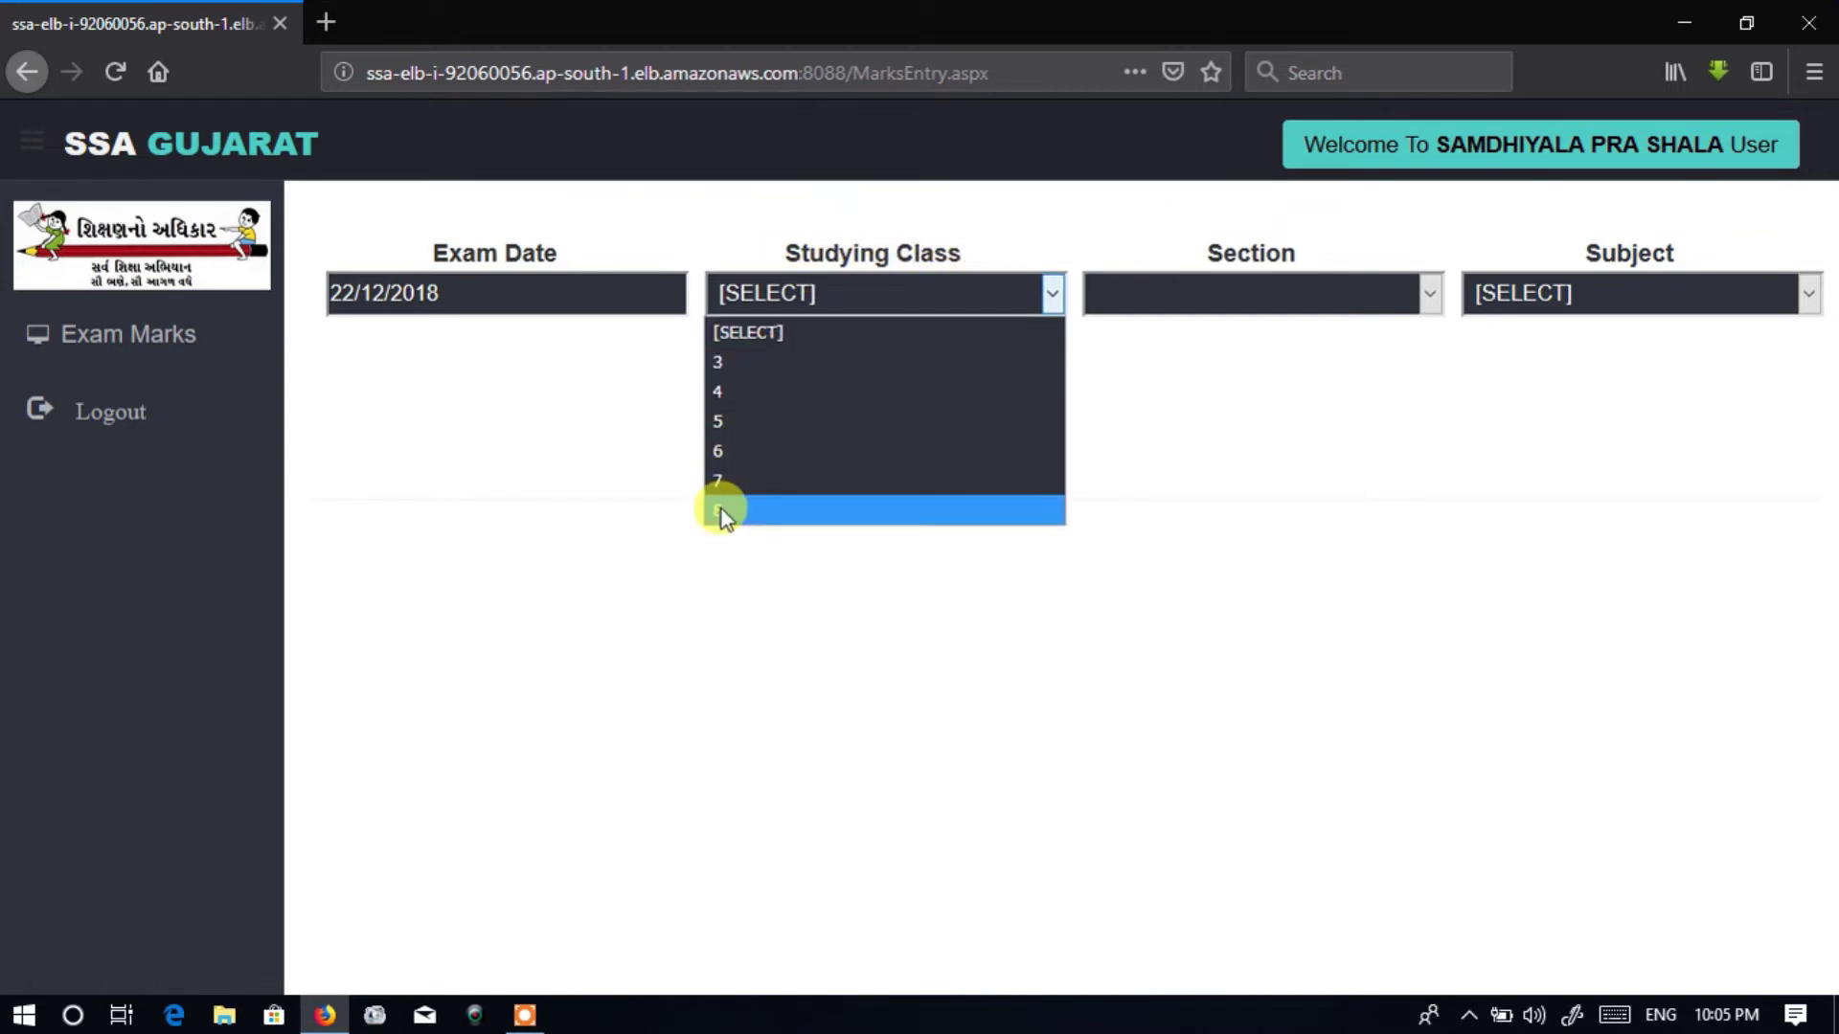
{"action": "left_click", "coordinate": [733, 364]}
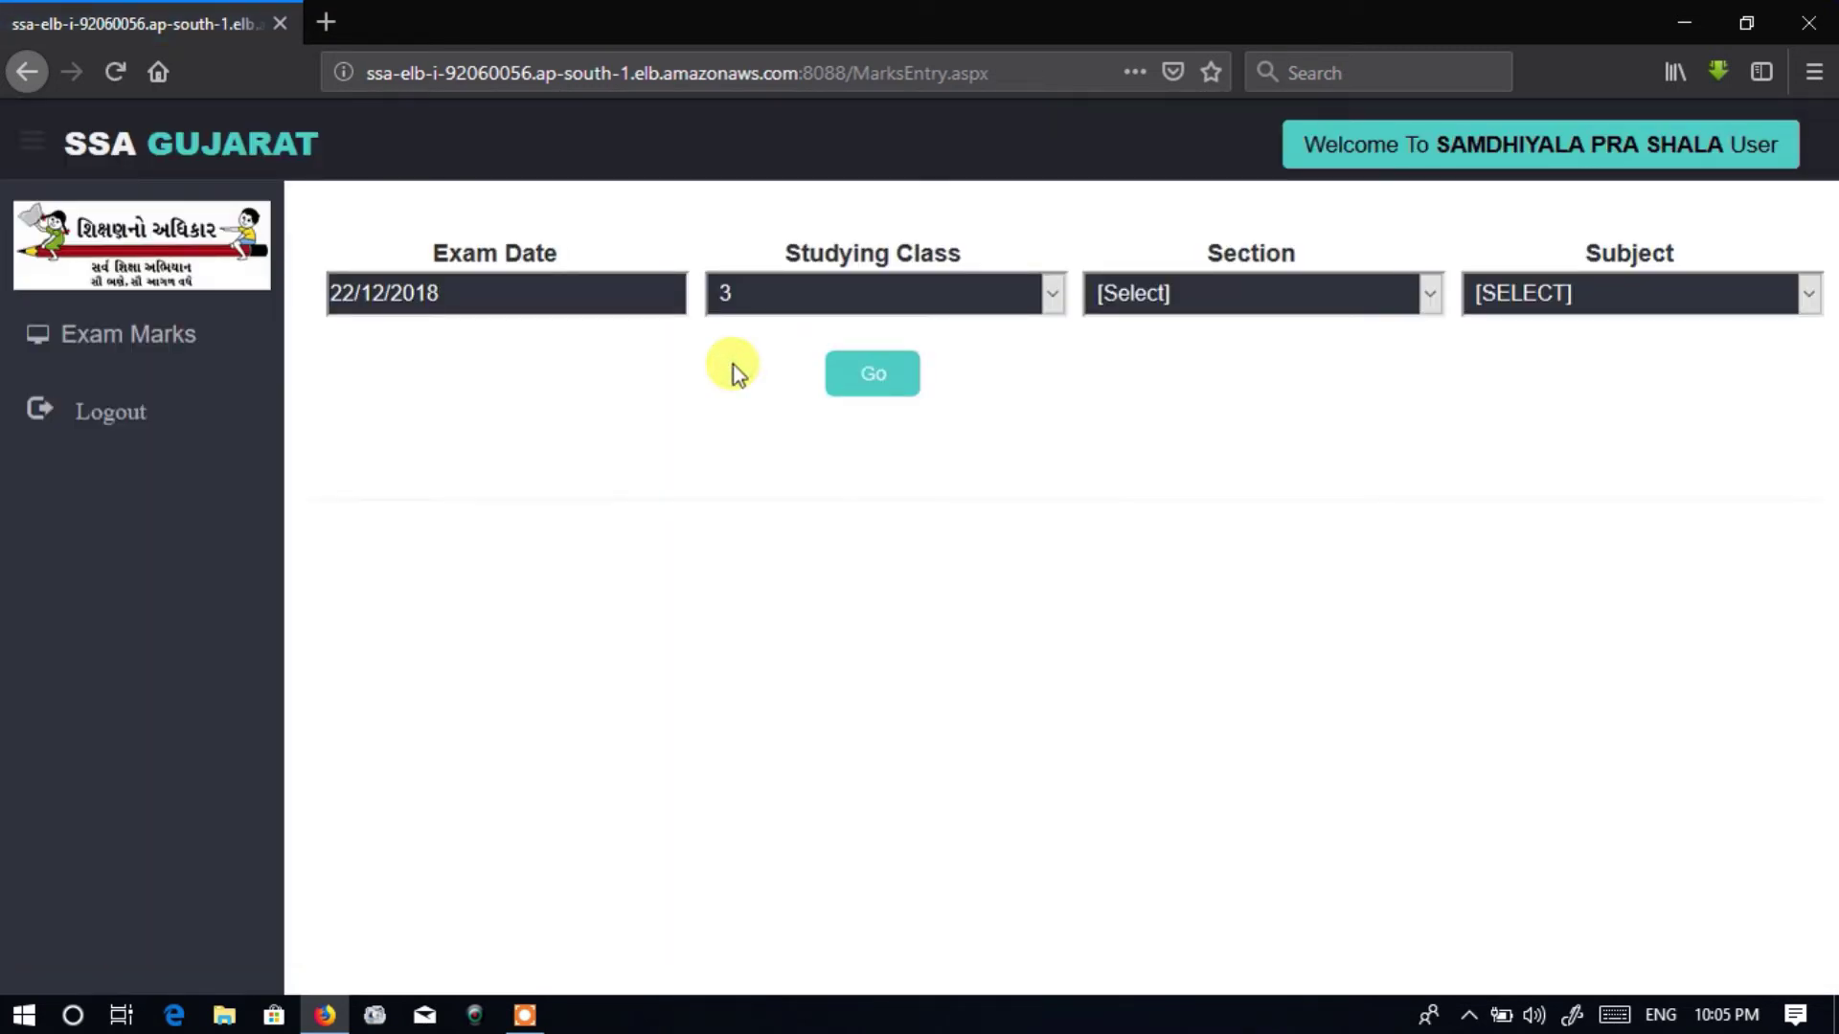
{"action": "left_click", "coordinate": [1164, 297]}
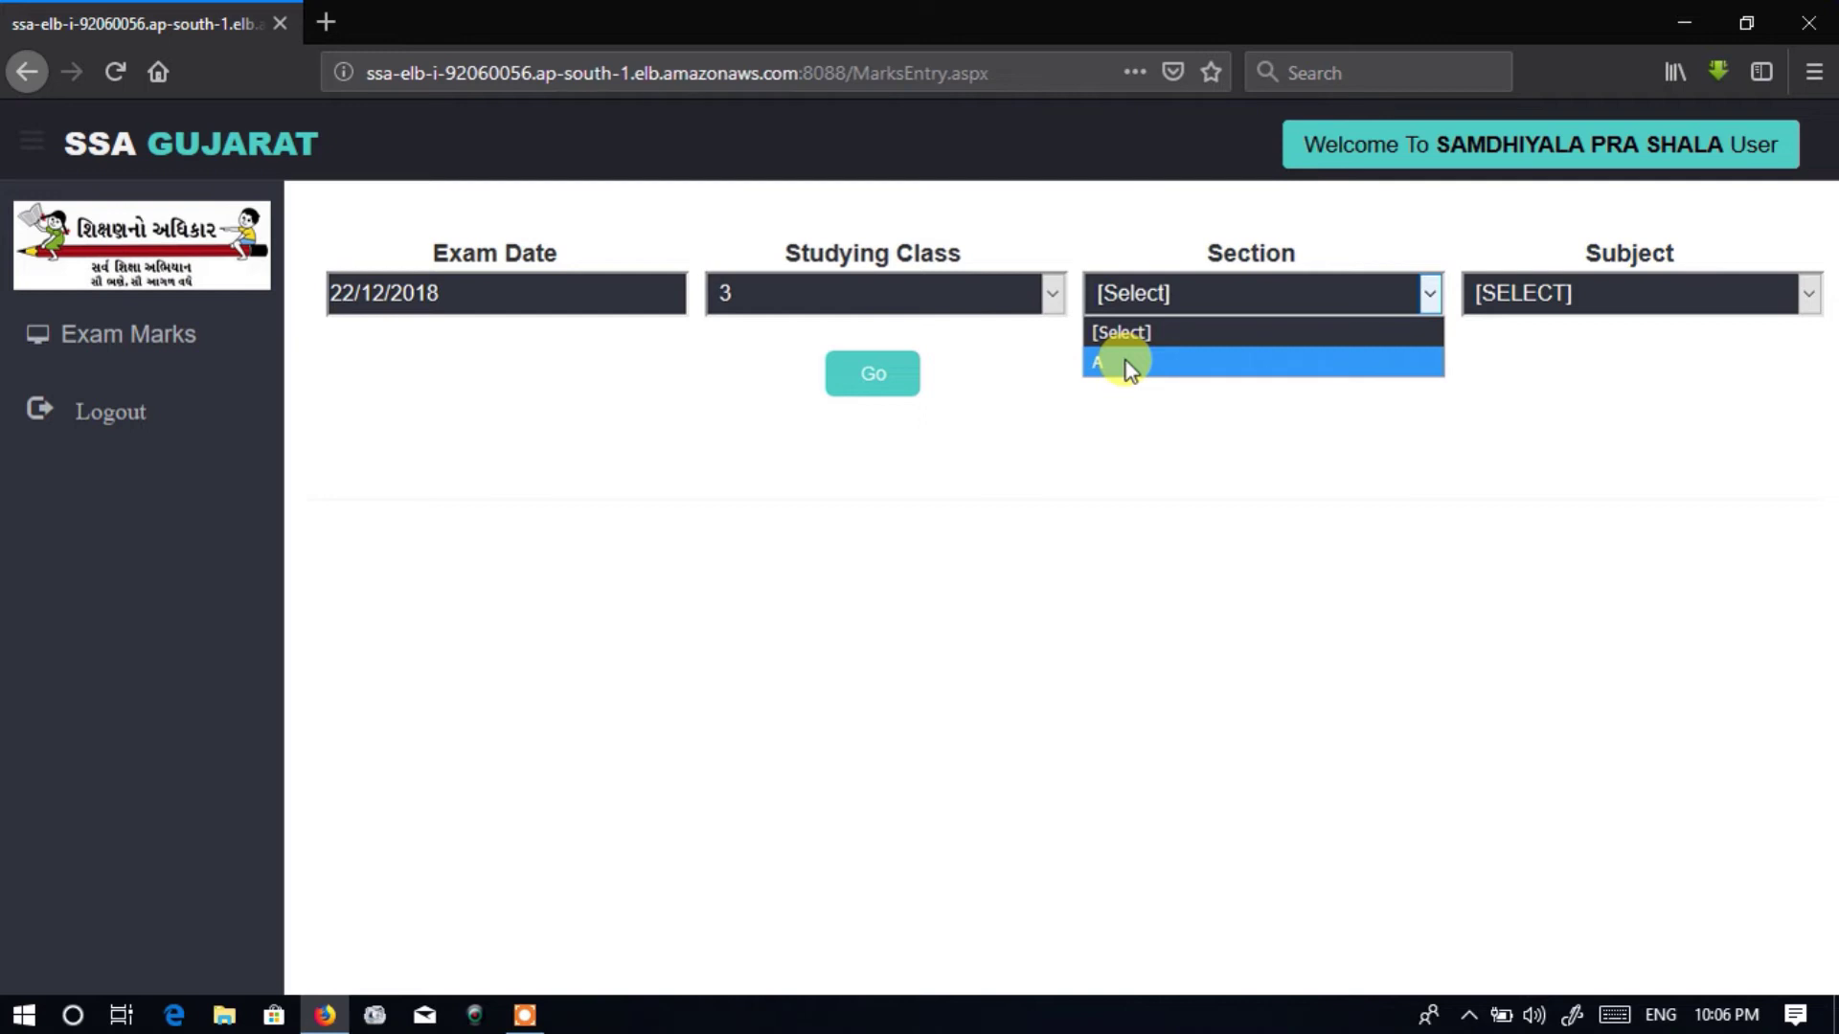
{"action": "left_click", "coordinate": [1088, 440]}
Load the student list for class 4, section A, with ગુજરાતી as the subject
{"action": "left_click", "coordinate": [992, 305]}
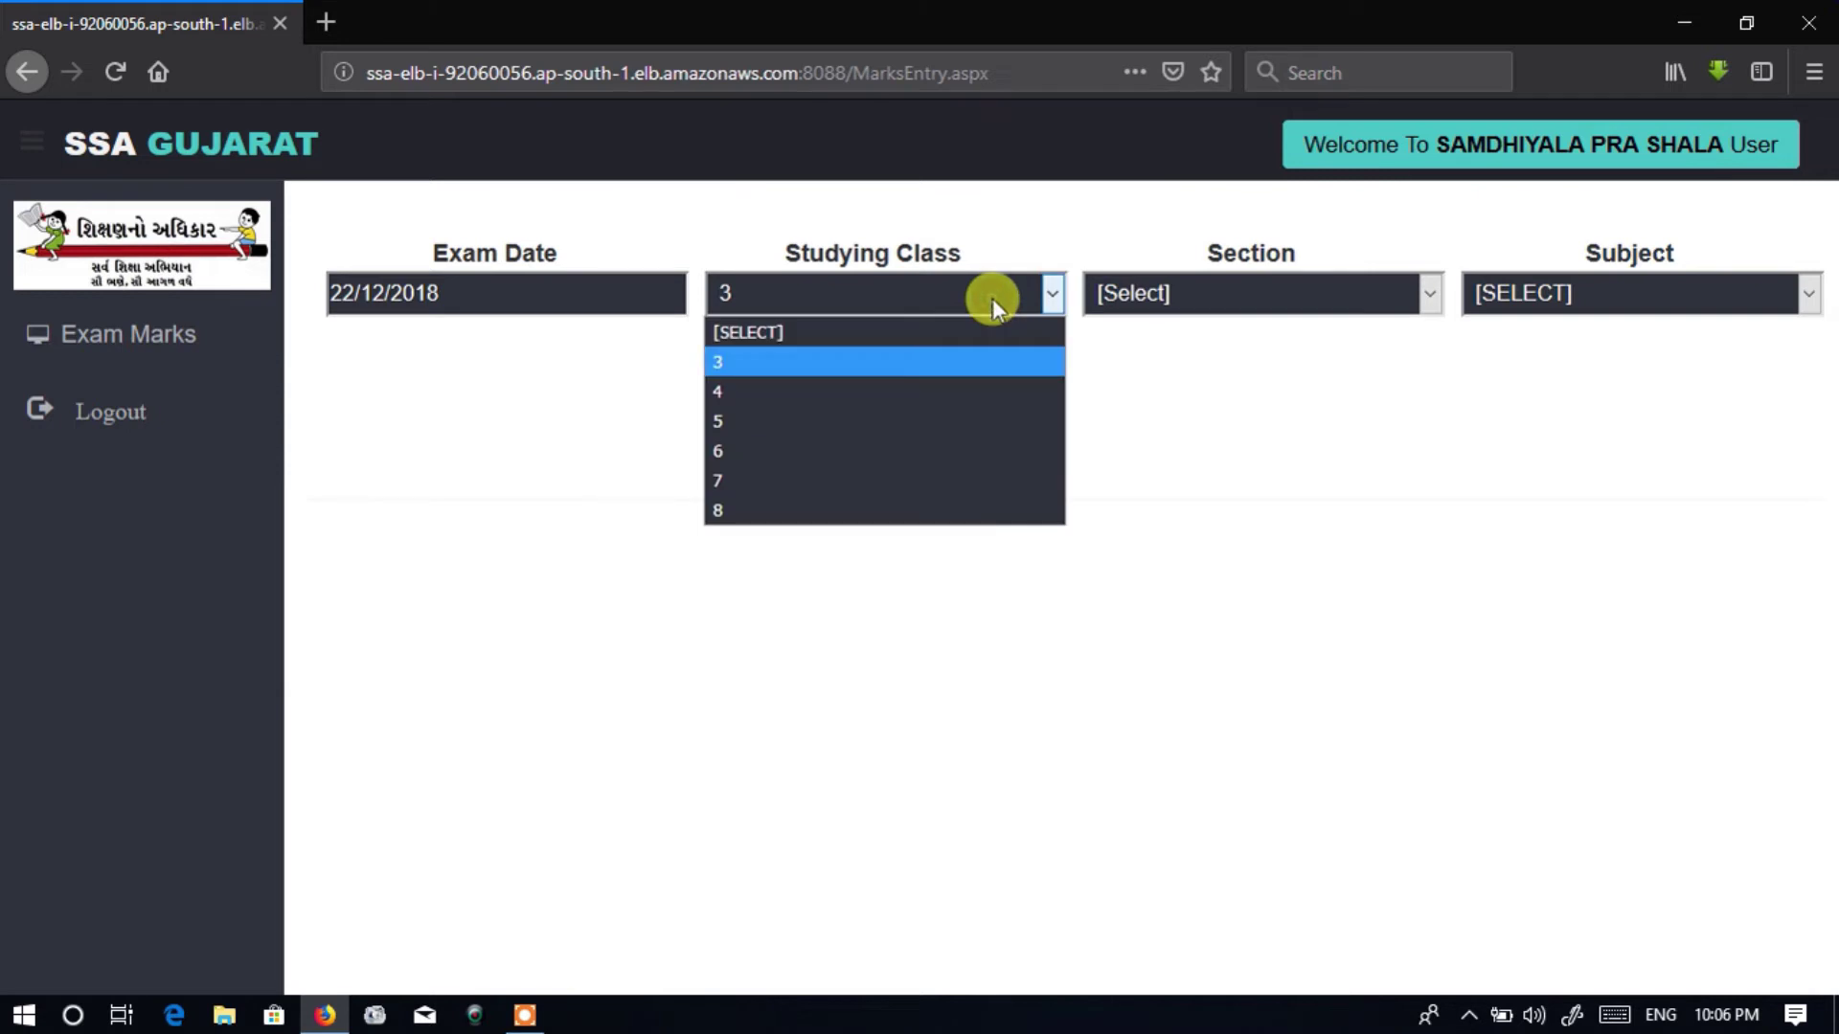
{"action": "left_click", "coordinate": [939, 387]}
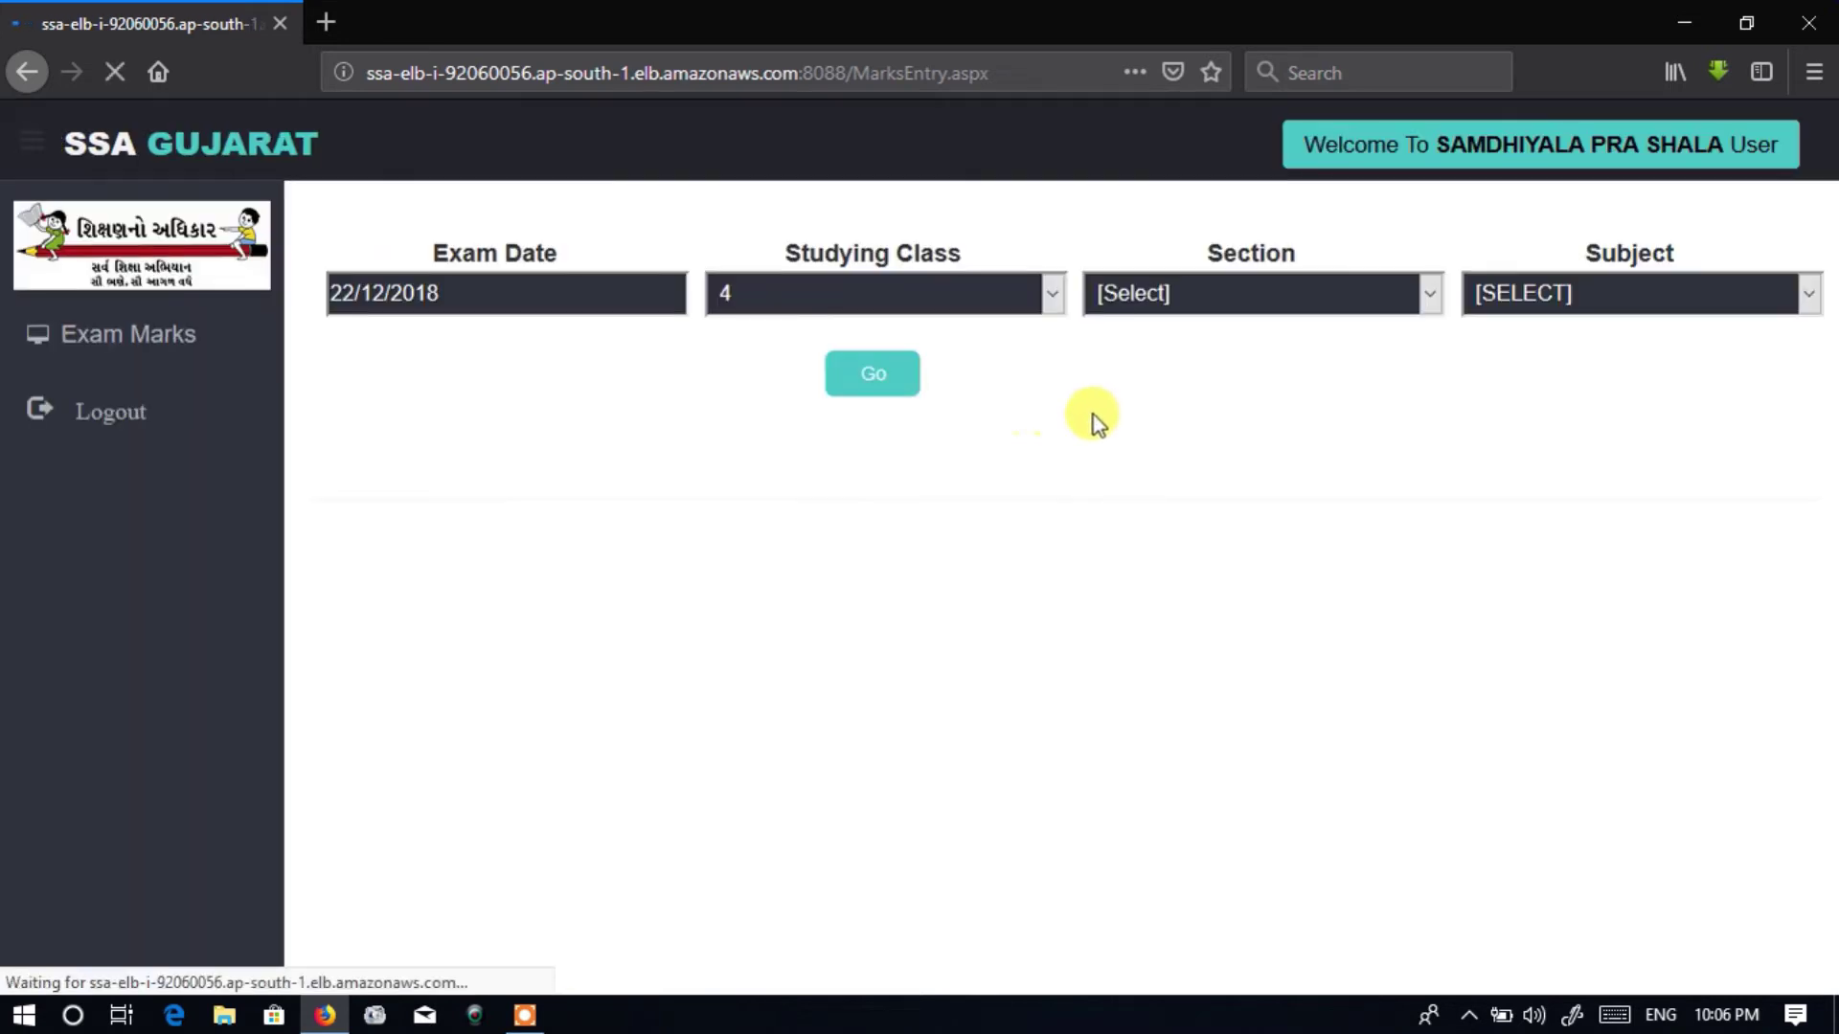
{"action": "left_click", "coordinate": [1201, 297]}
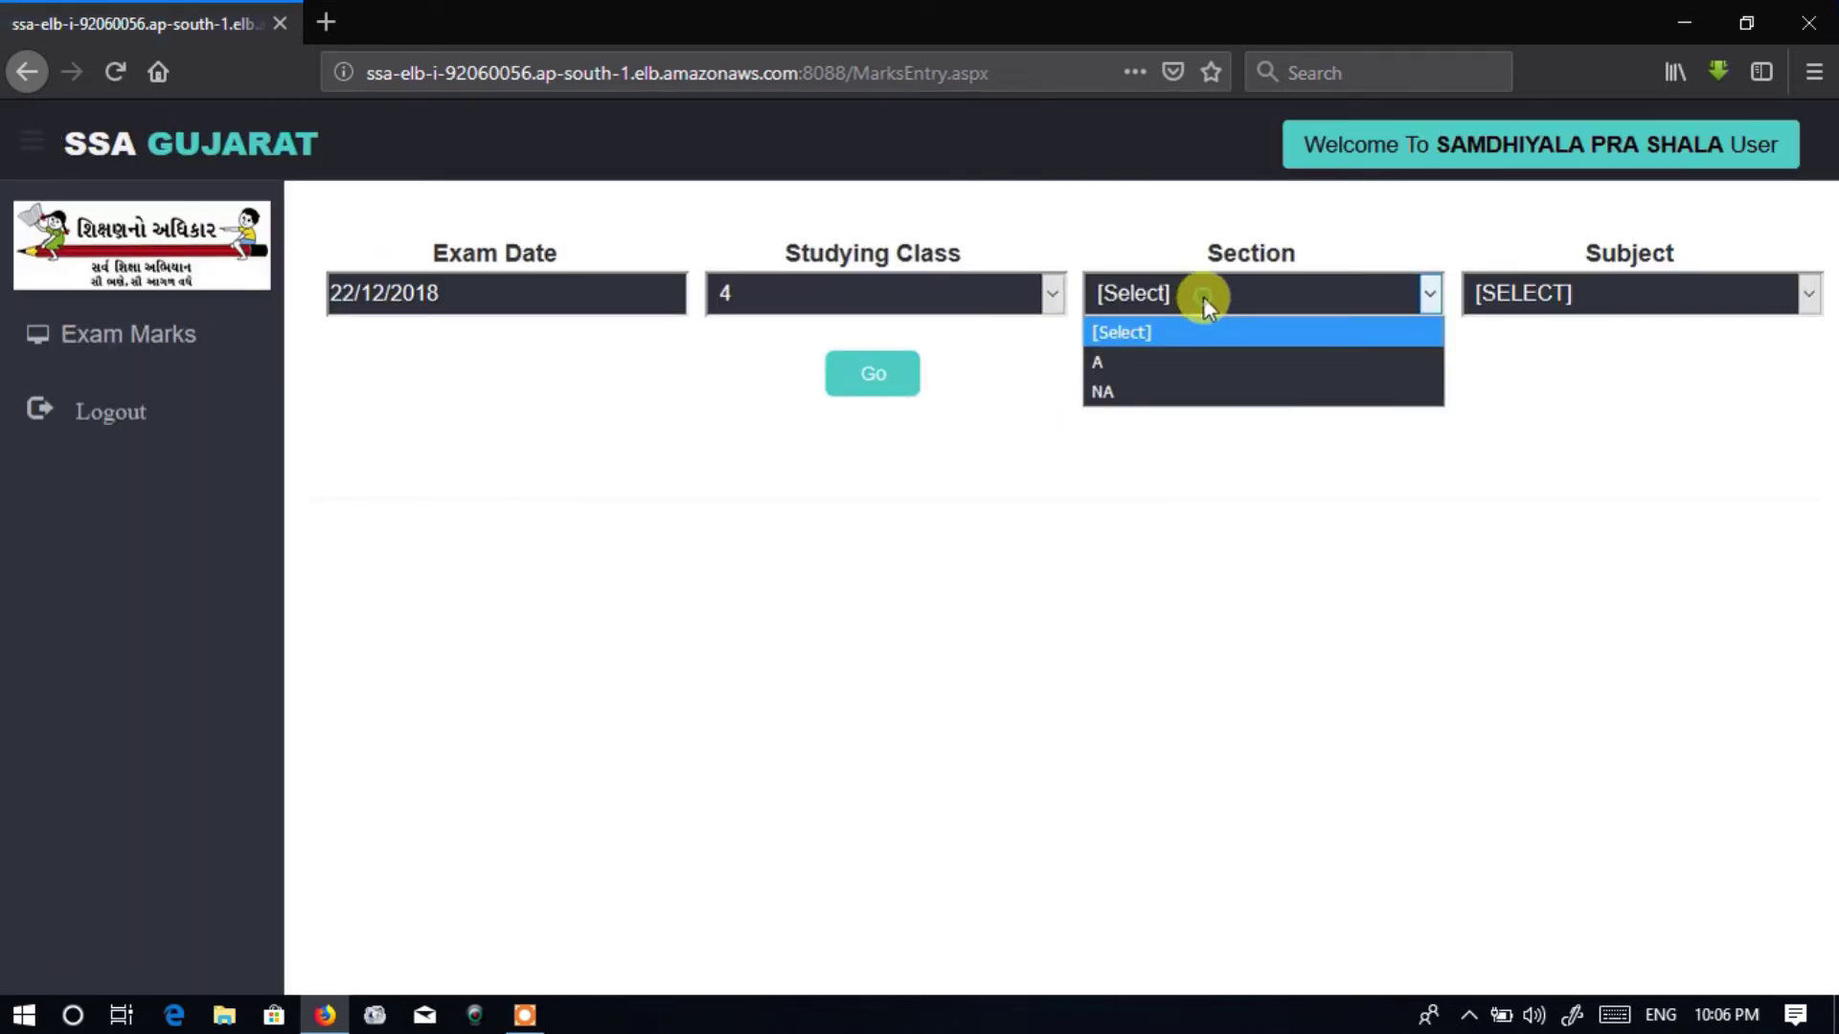
{"action": "left_click", "coordinate": [1186, 363]}
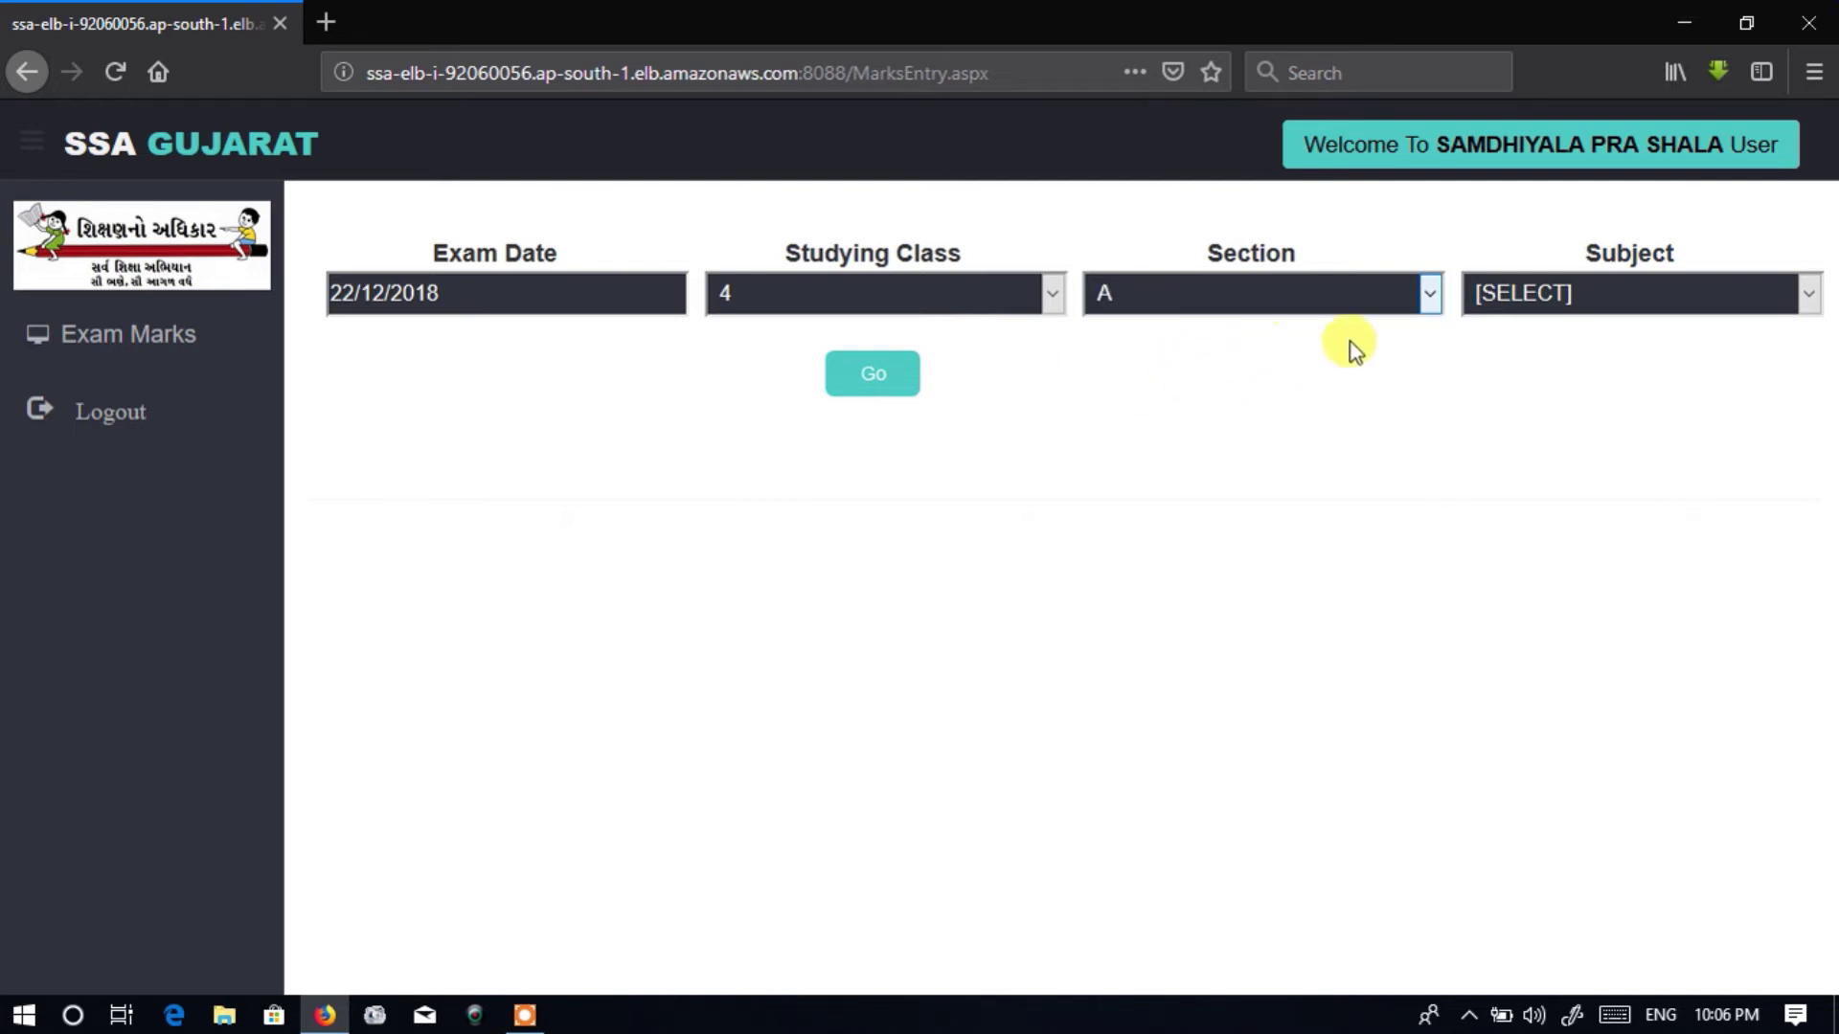
{"action": "left_click", "coordinate": [1507, 297]}
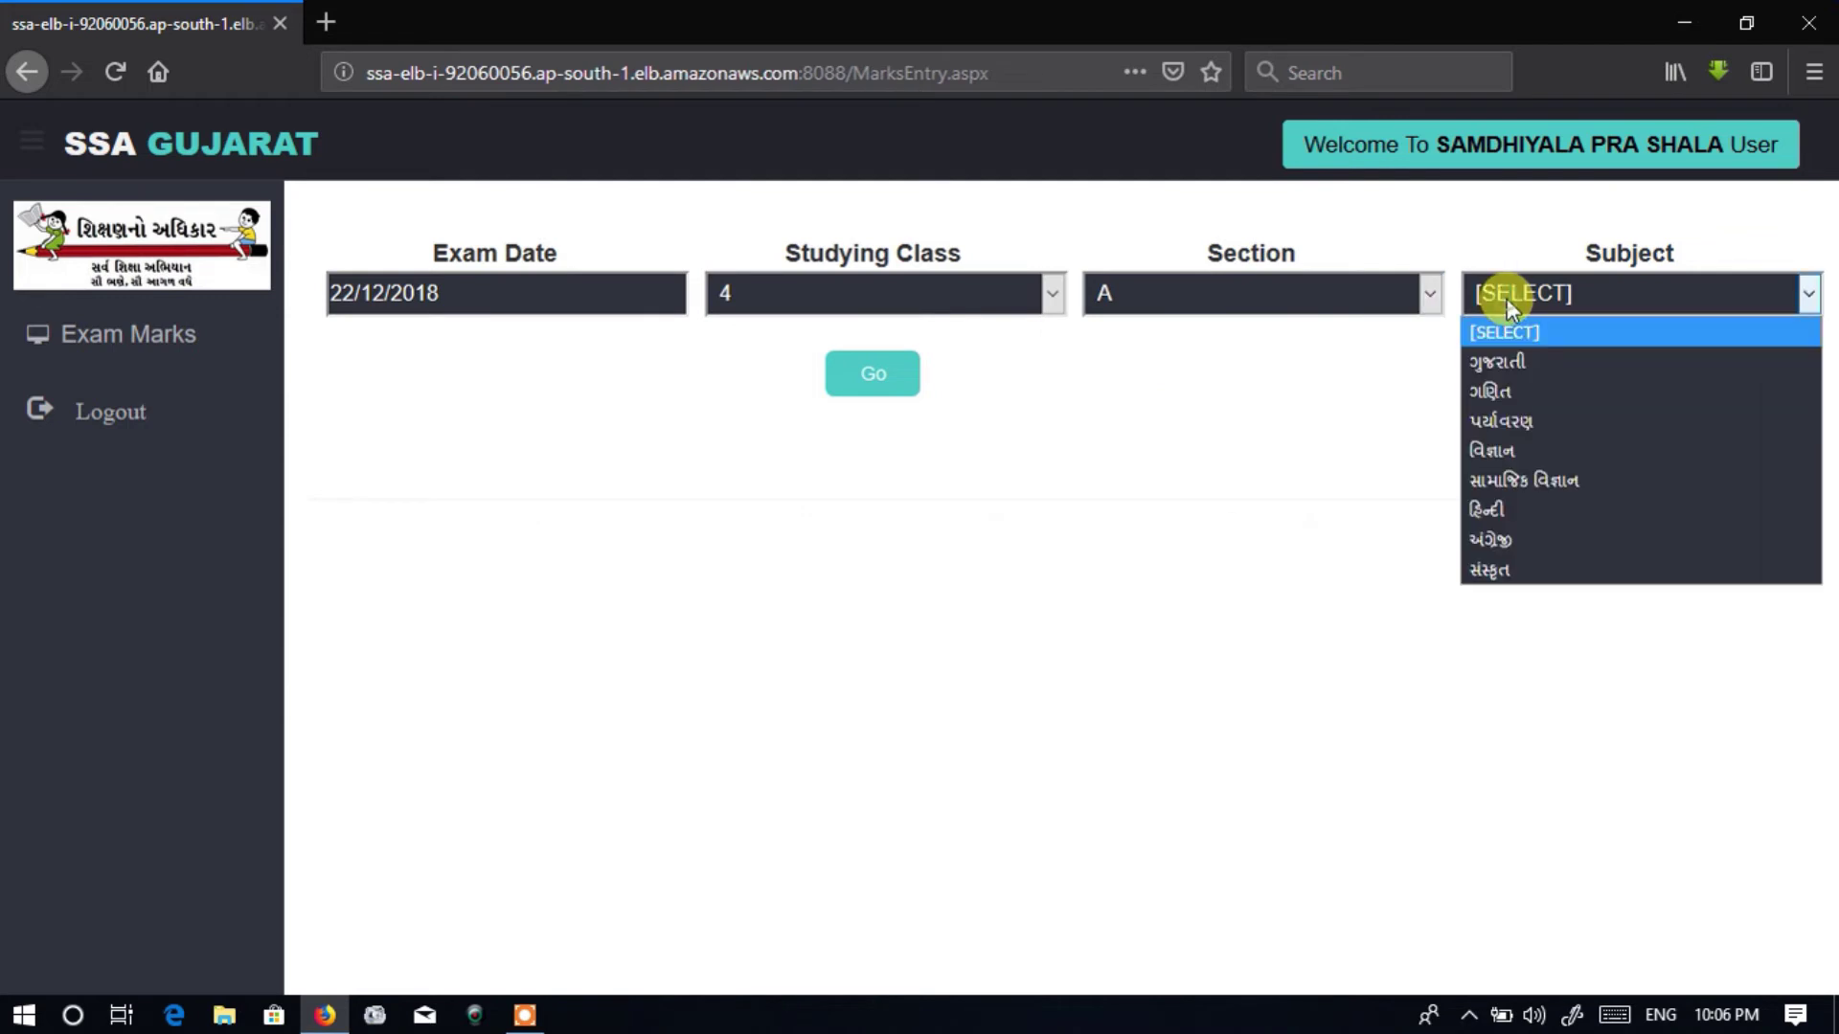
{"action": "left_click", "coordinate": [1500, 364]}
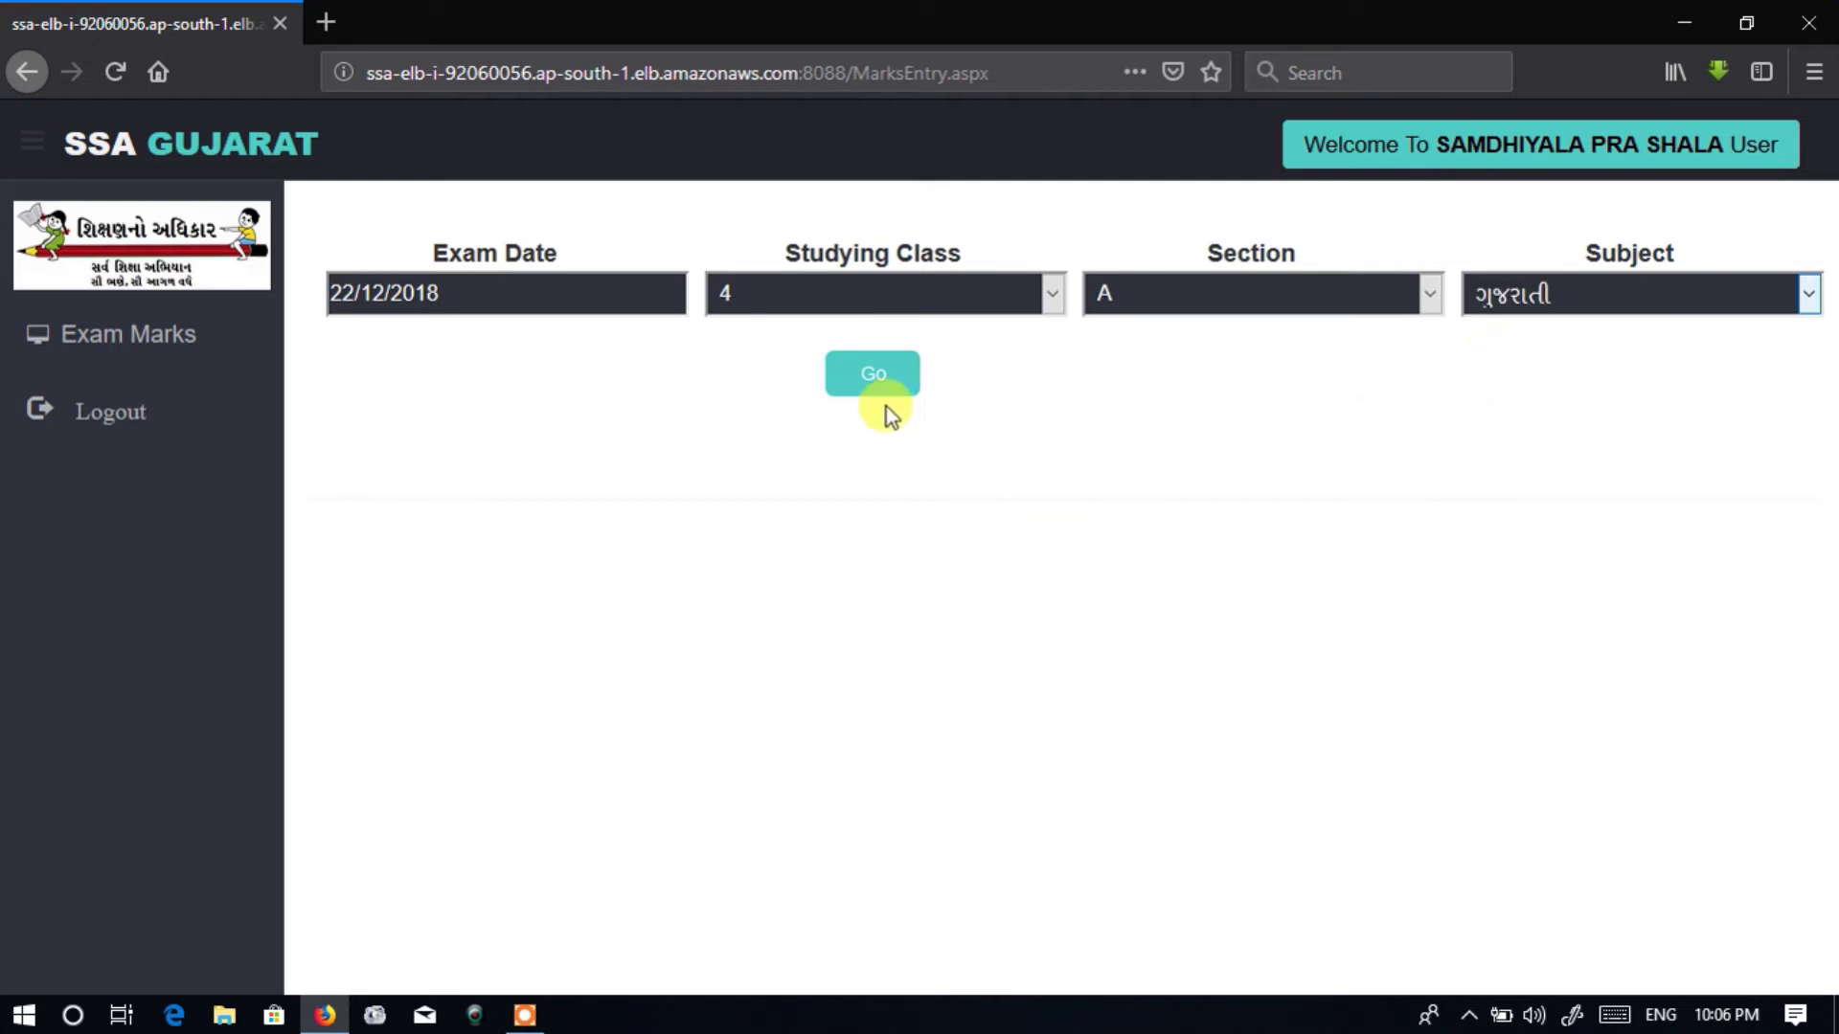
{"action": "left_click", "coordinate": [876, 381]}
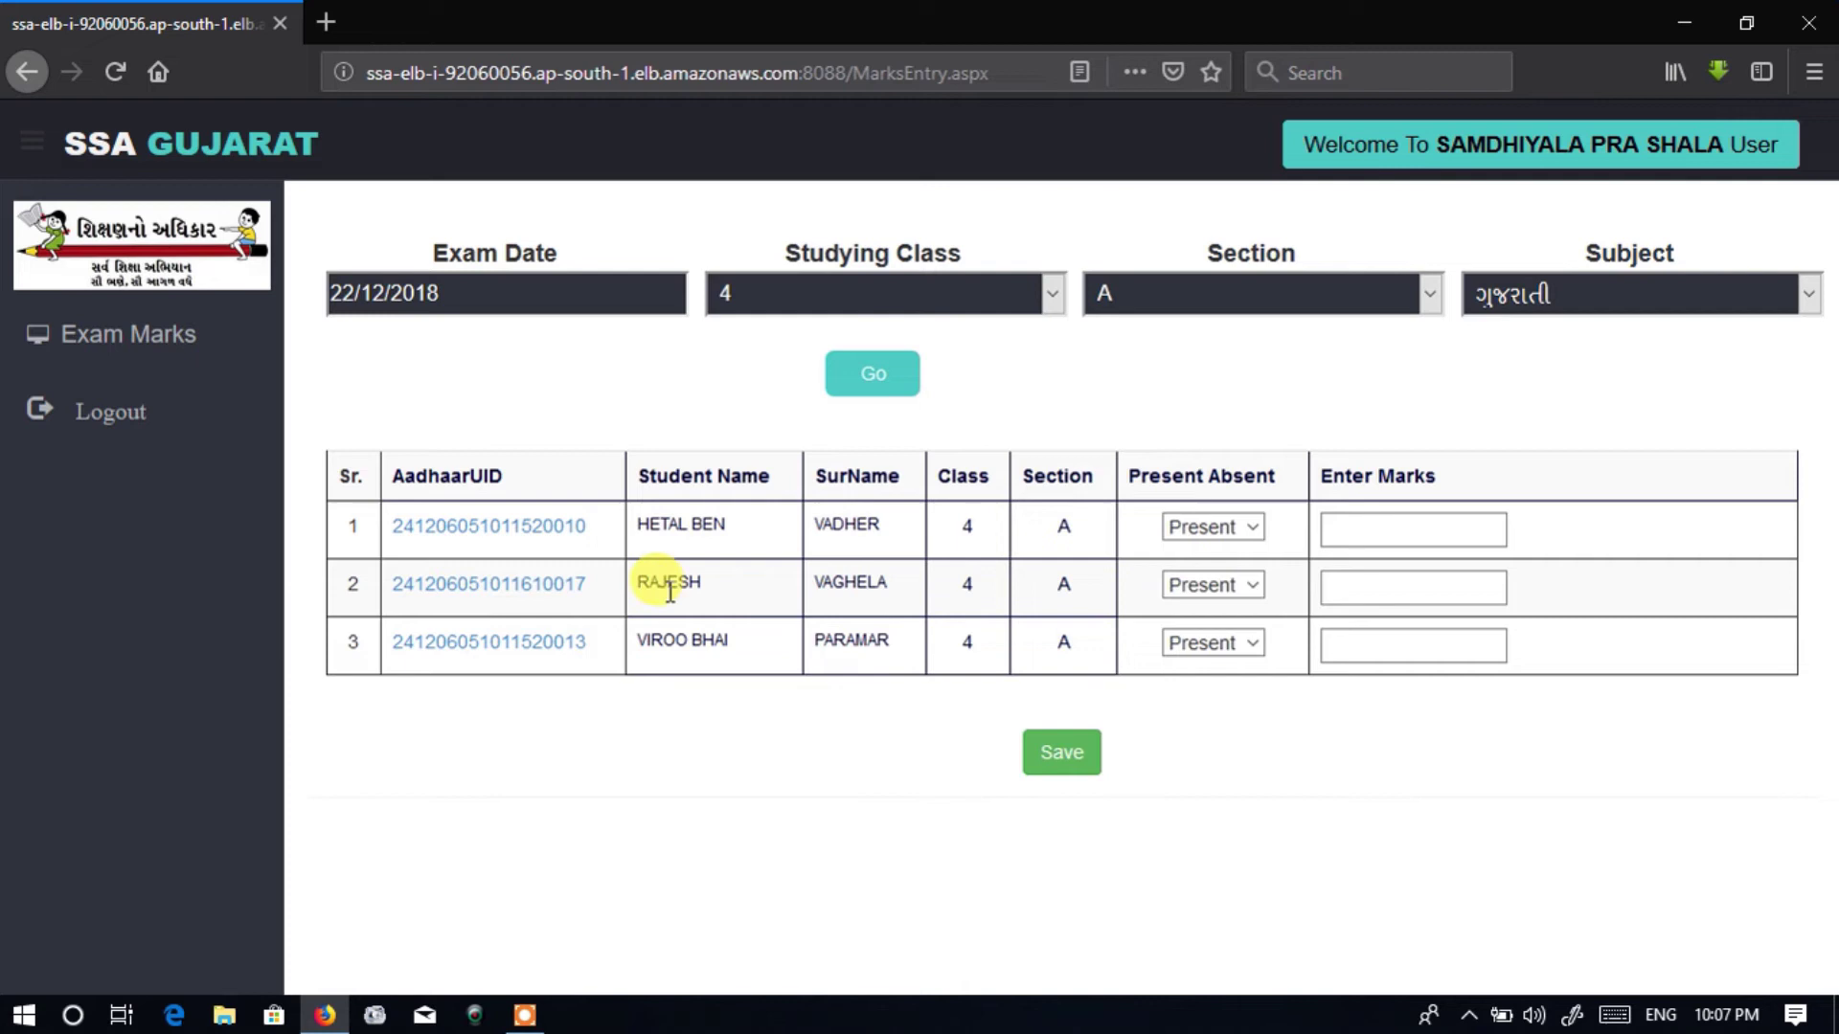
Mark the student in row 2 of the marks table as Absent
{"action": "left_click", "coordinate": [1187, 585]}
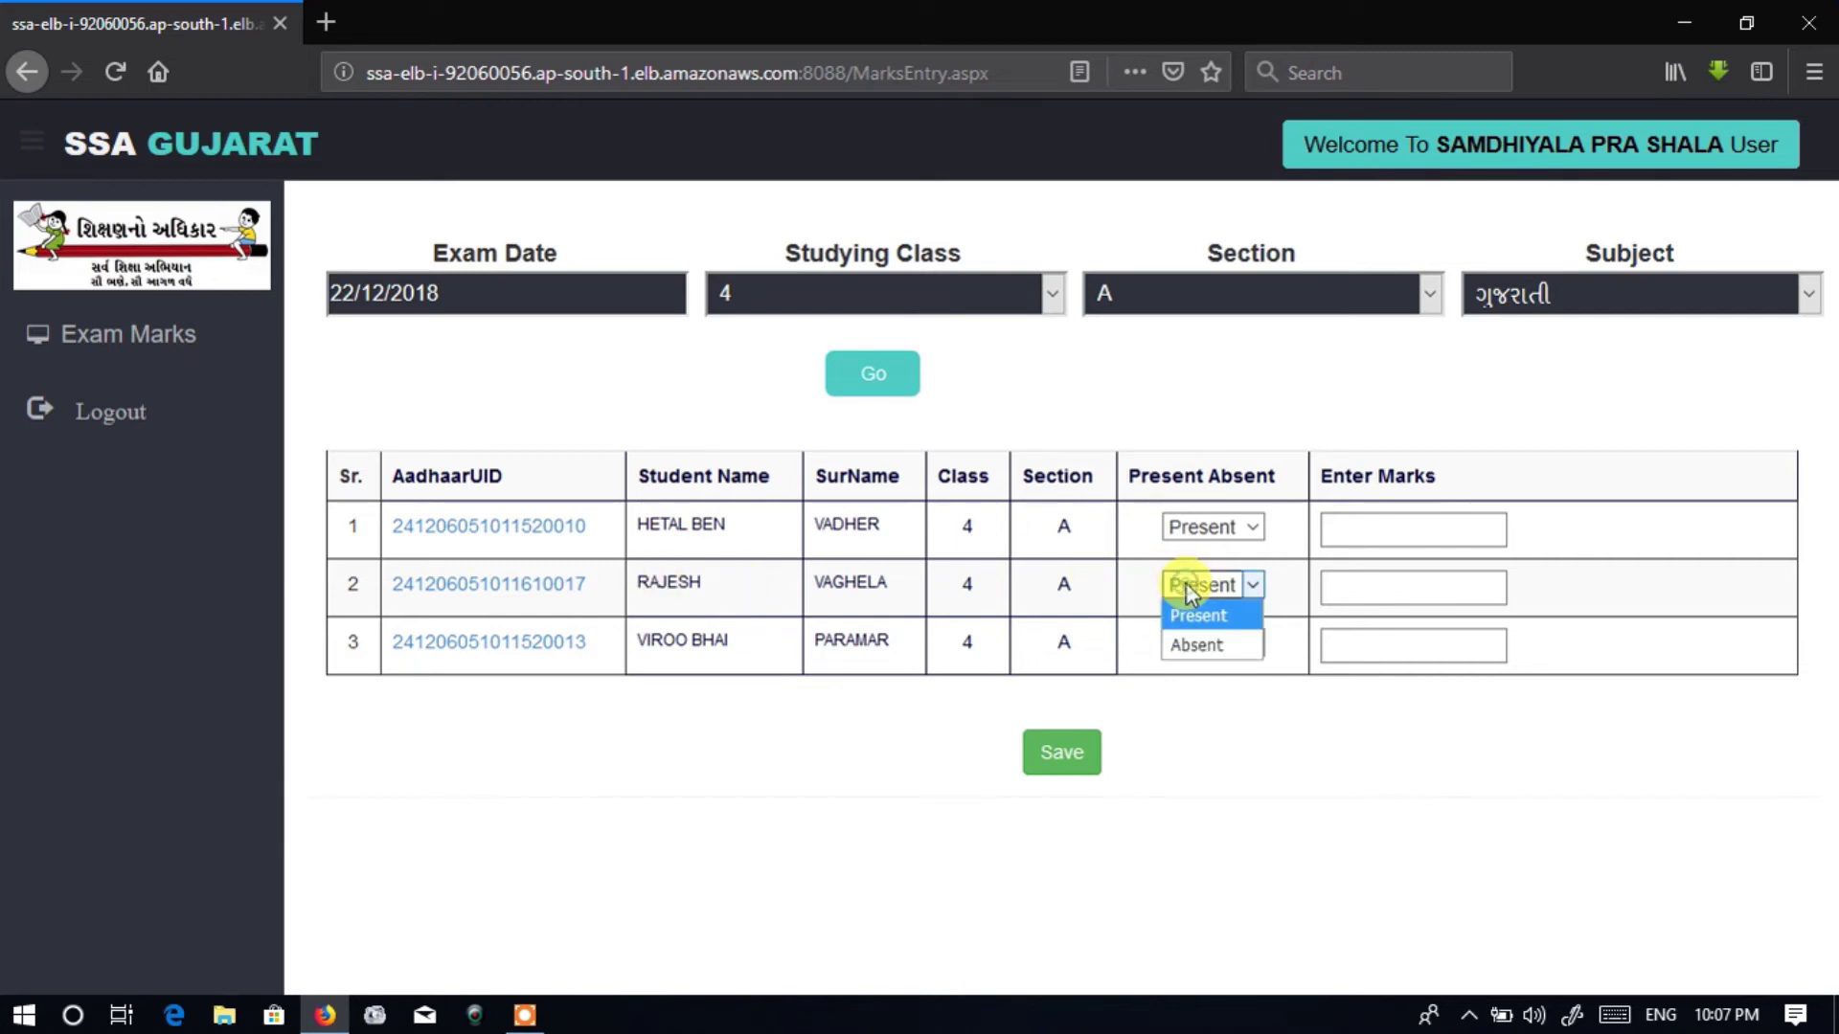
{"action": "left_click", "coordinate": [1194, 644]}
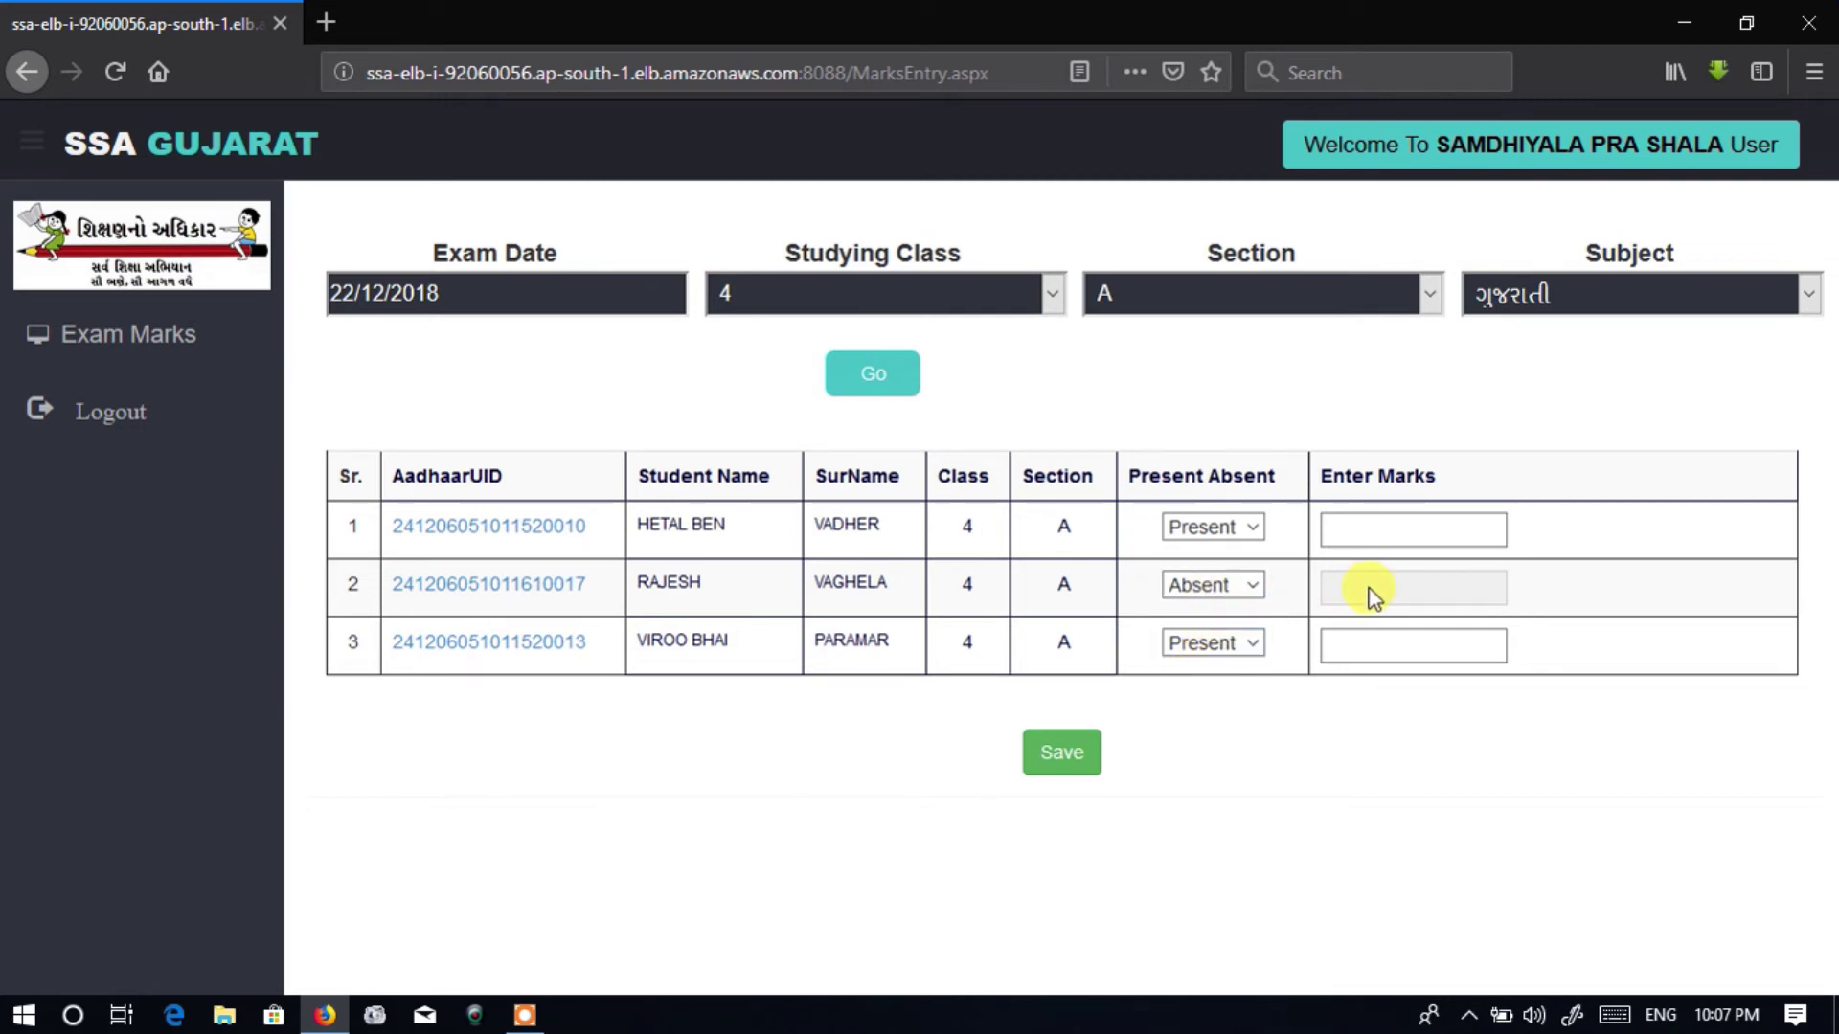
{"action": "left_click", "coordinate": [1353, 533]}
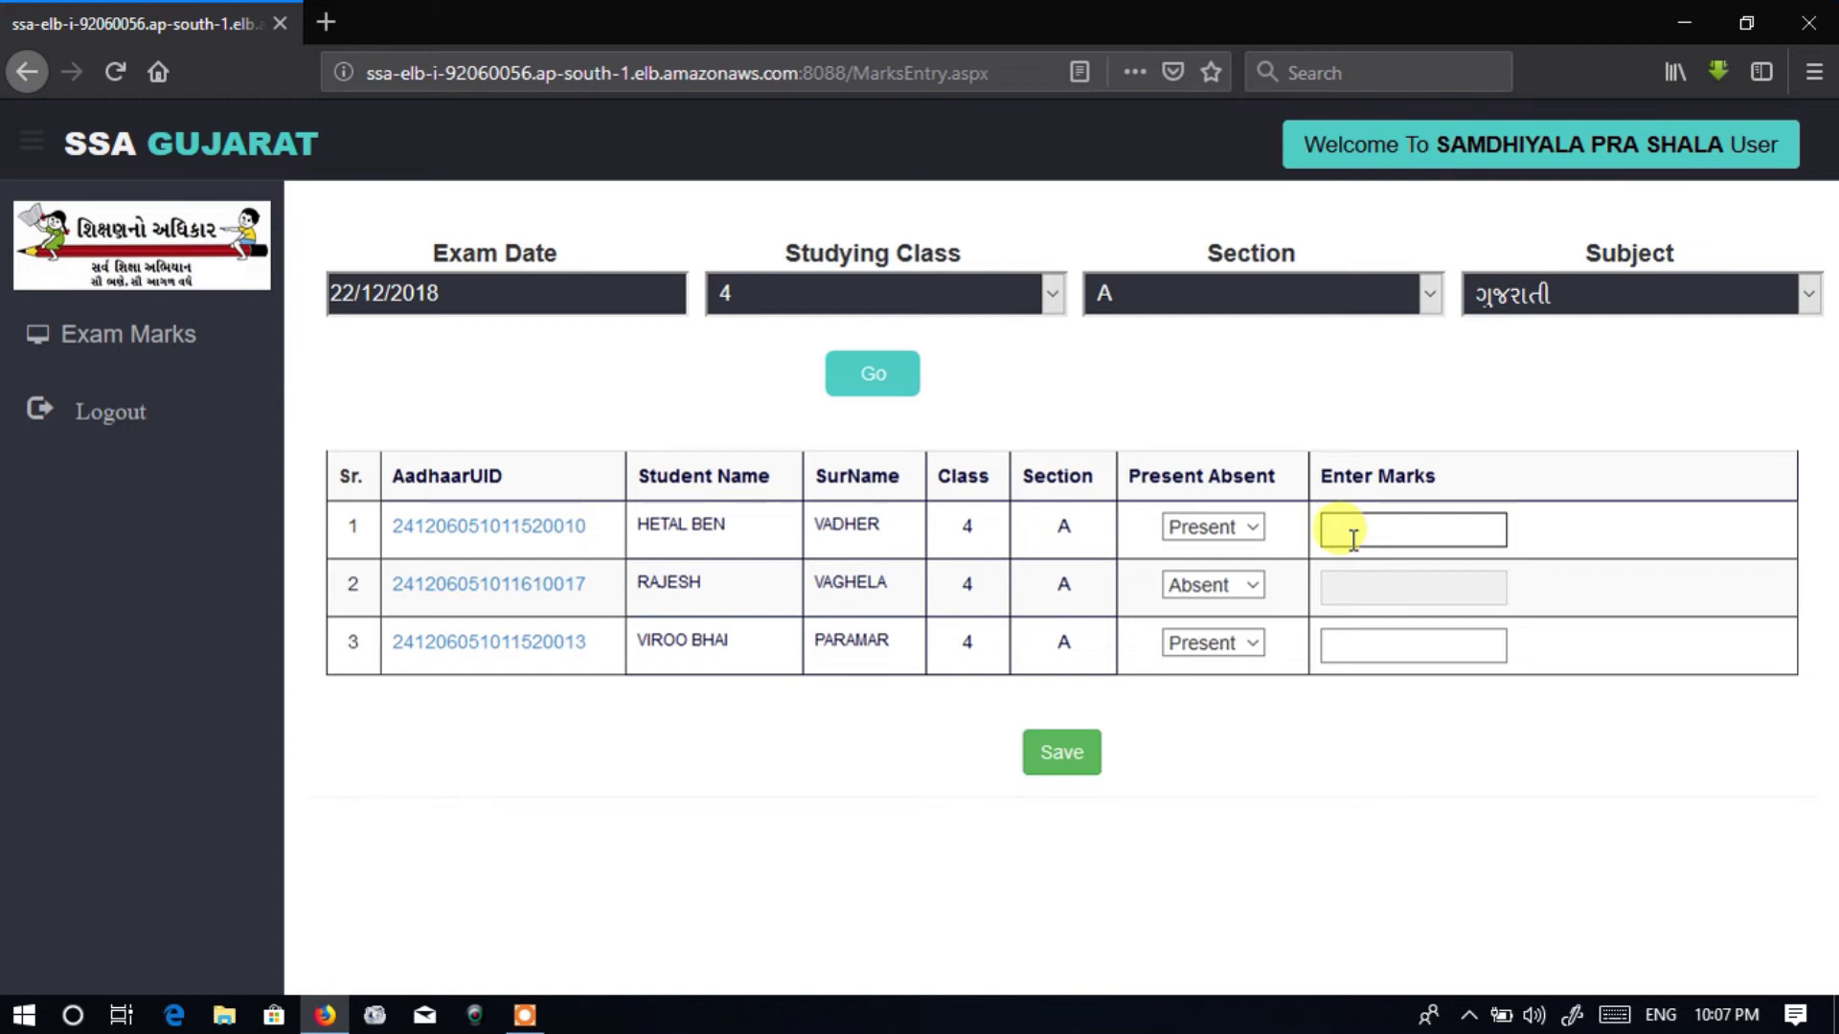
{"action": "left_click", "coordinate": [1344, 639]}
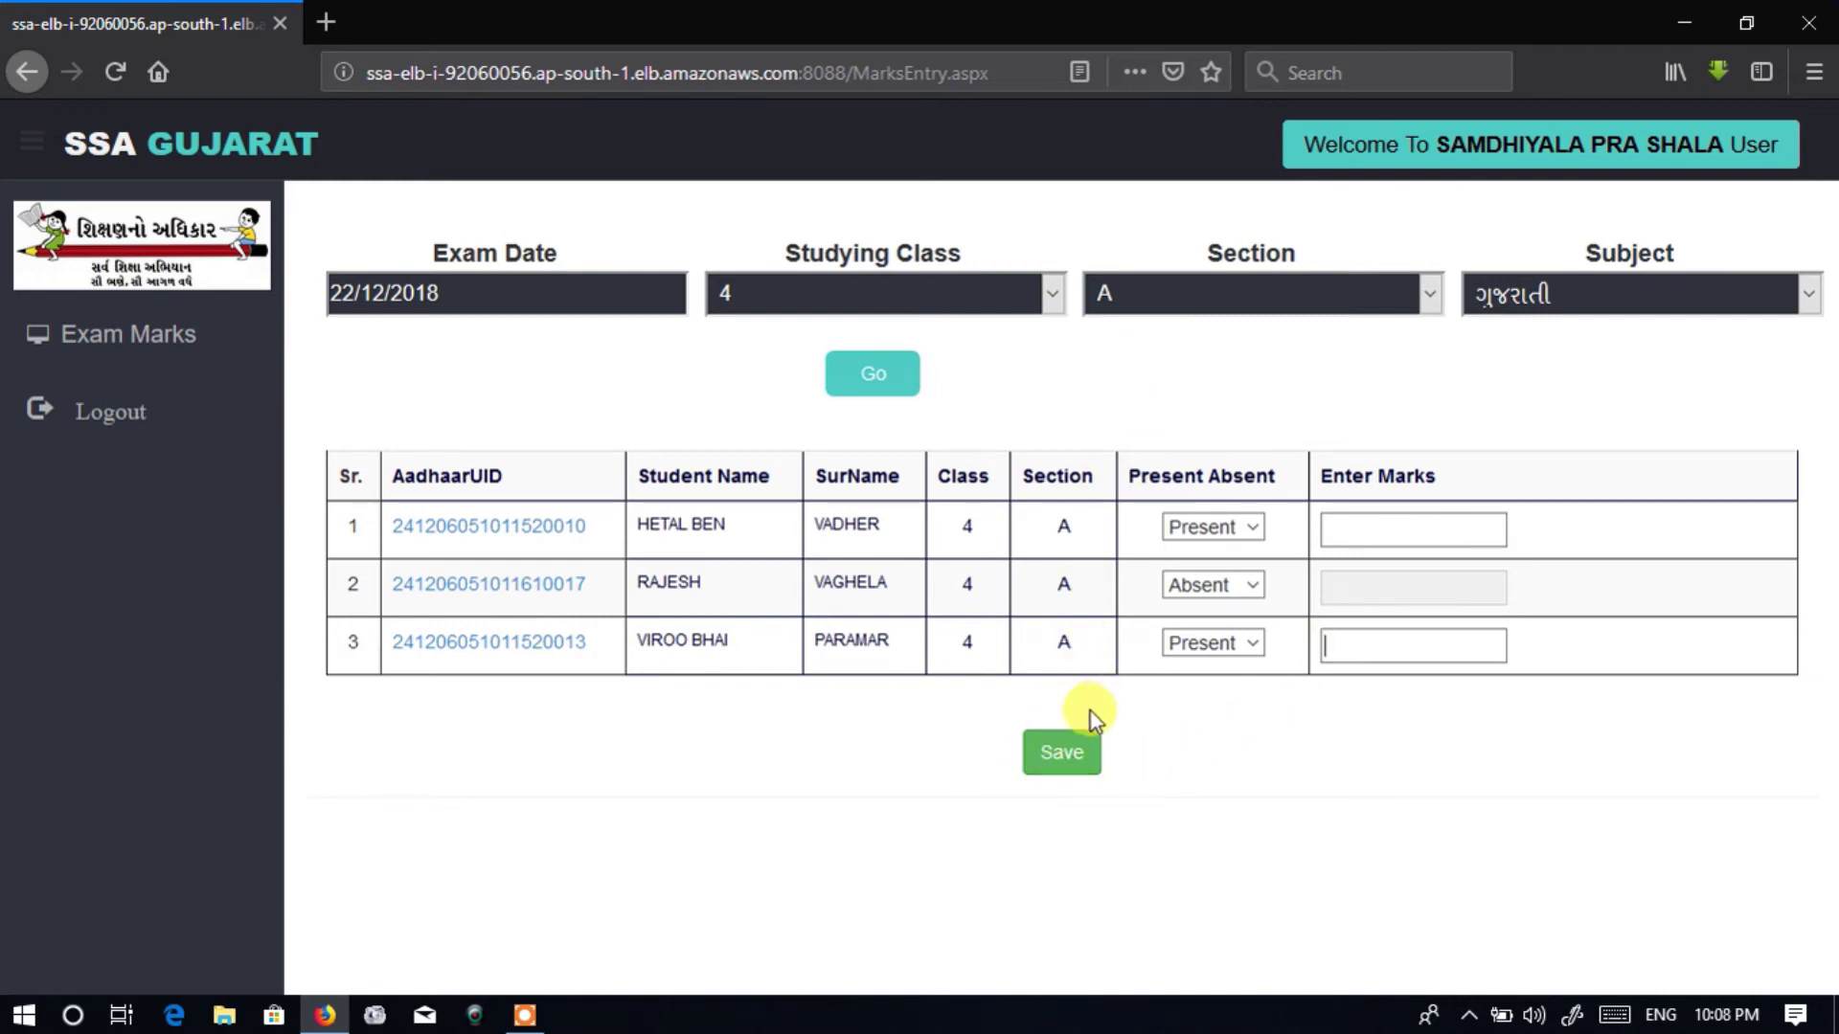
Switch the section to NA and load its class 4 student list
{"action": "left_click", "coordinate": [1179, 289]}
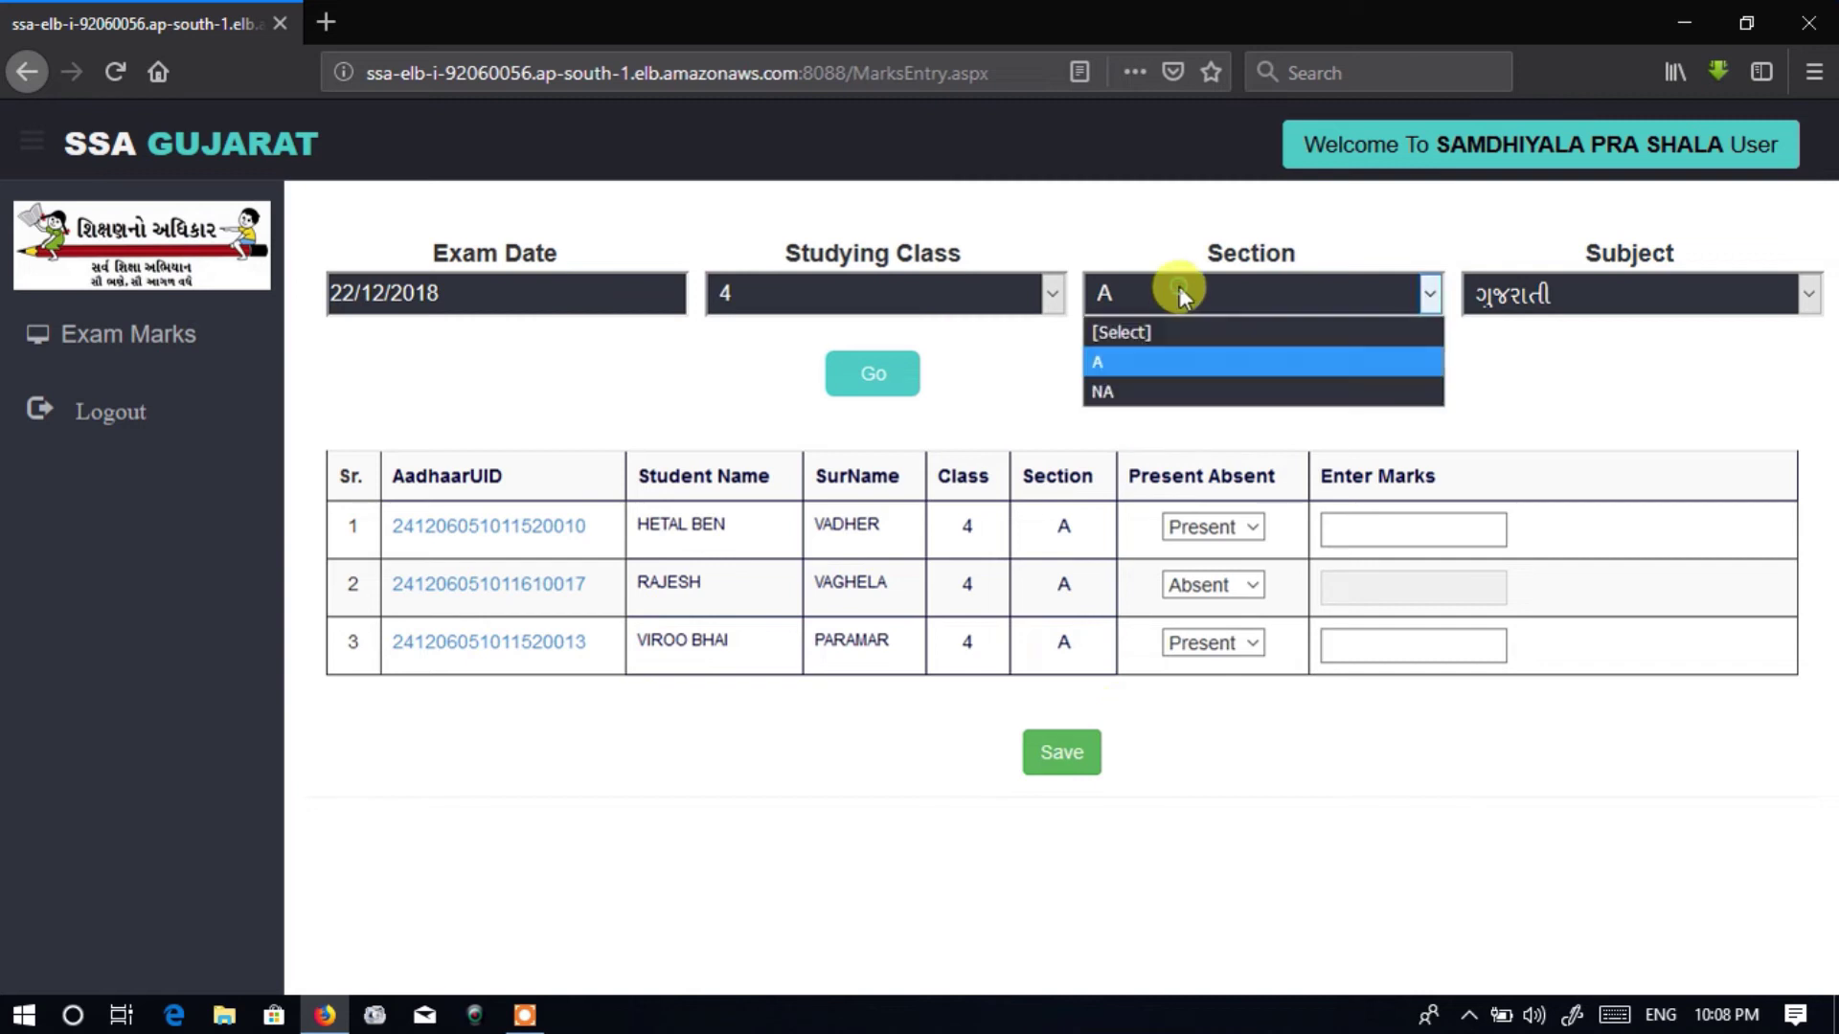
{"action": "left_click", "coordinate": [1162, 387]}
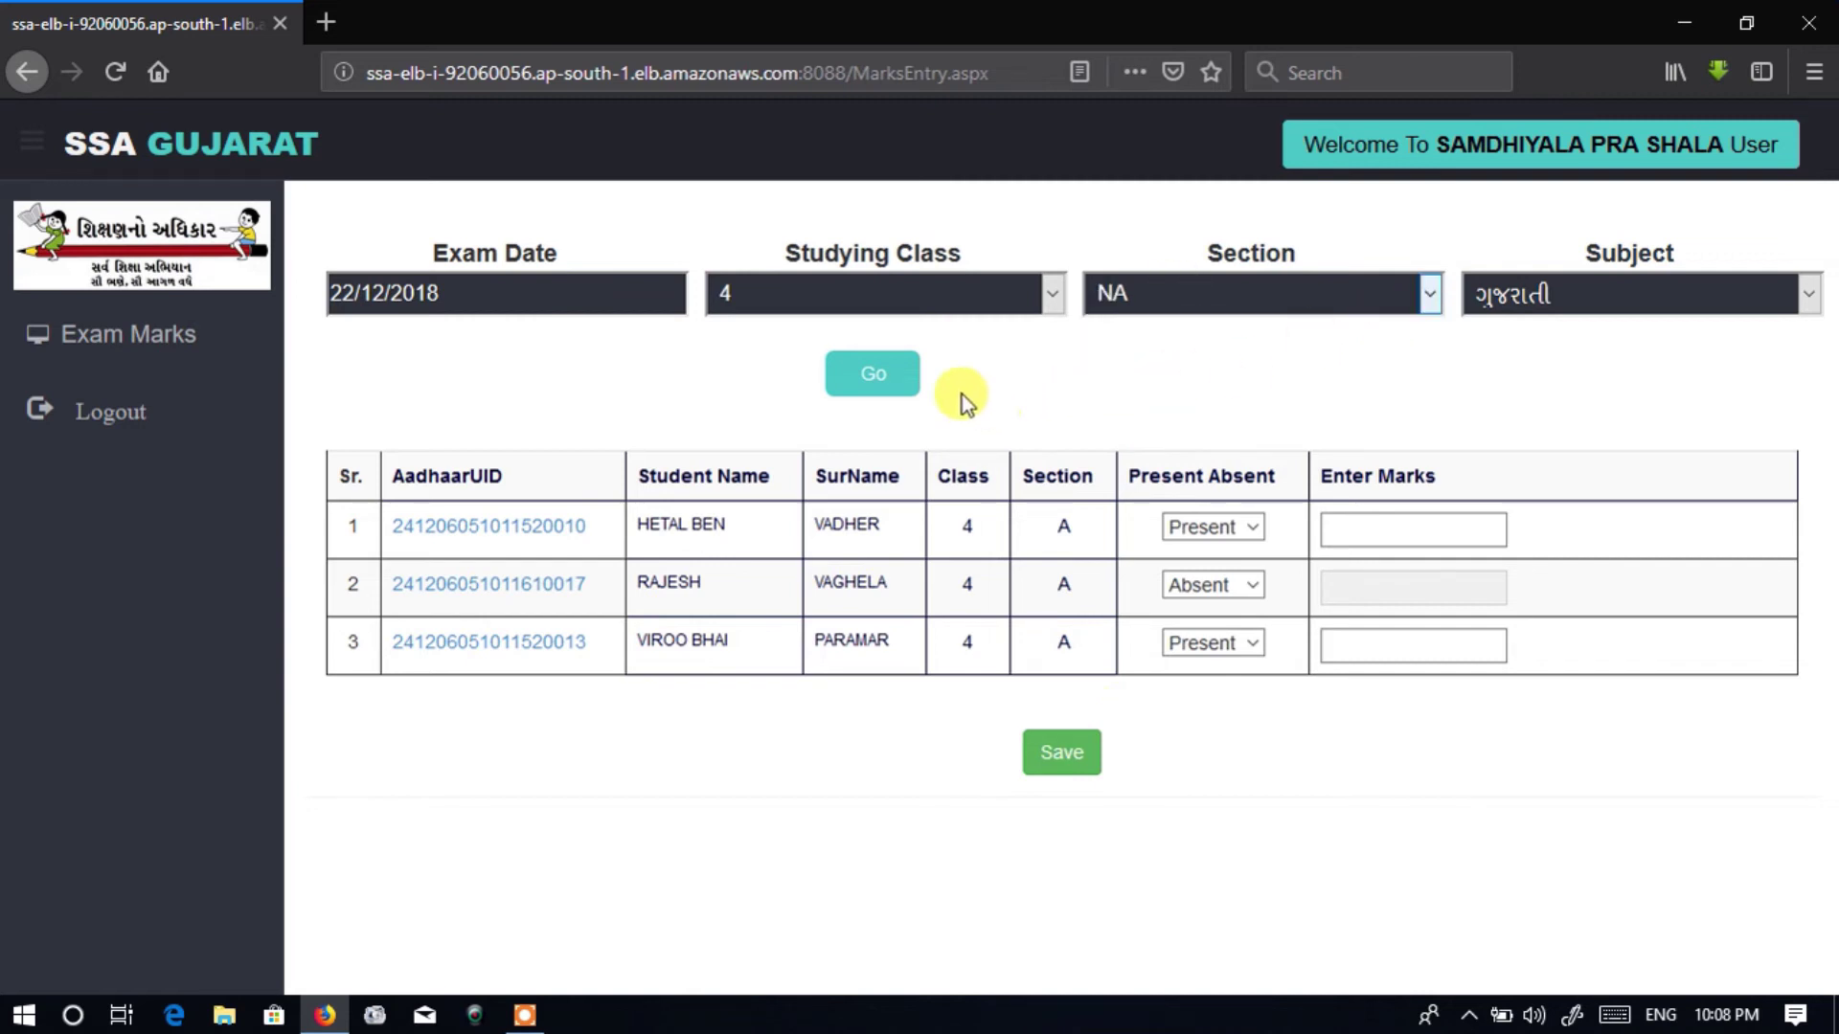
{"action": "left_click", "coordinate": [886, 378]}
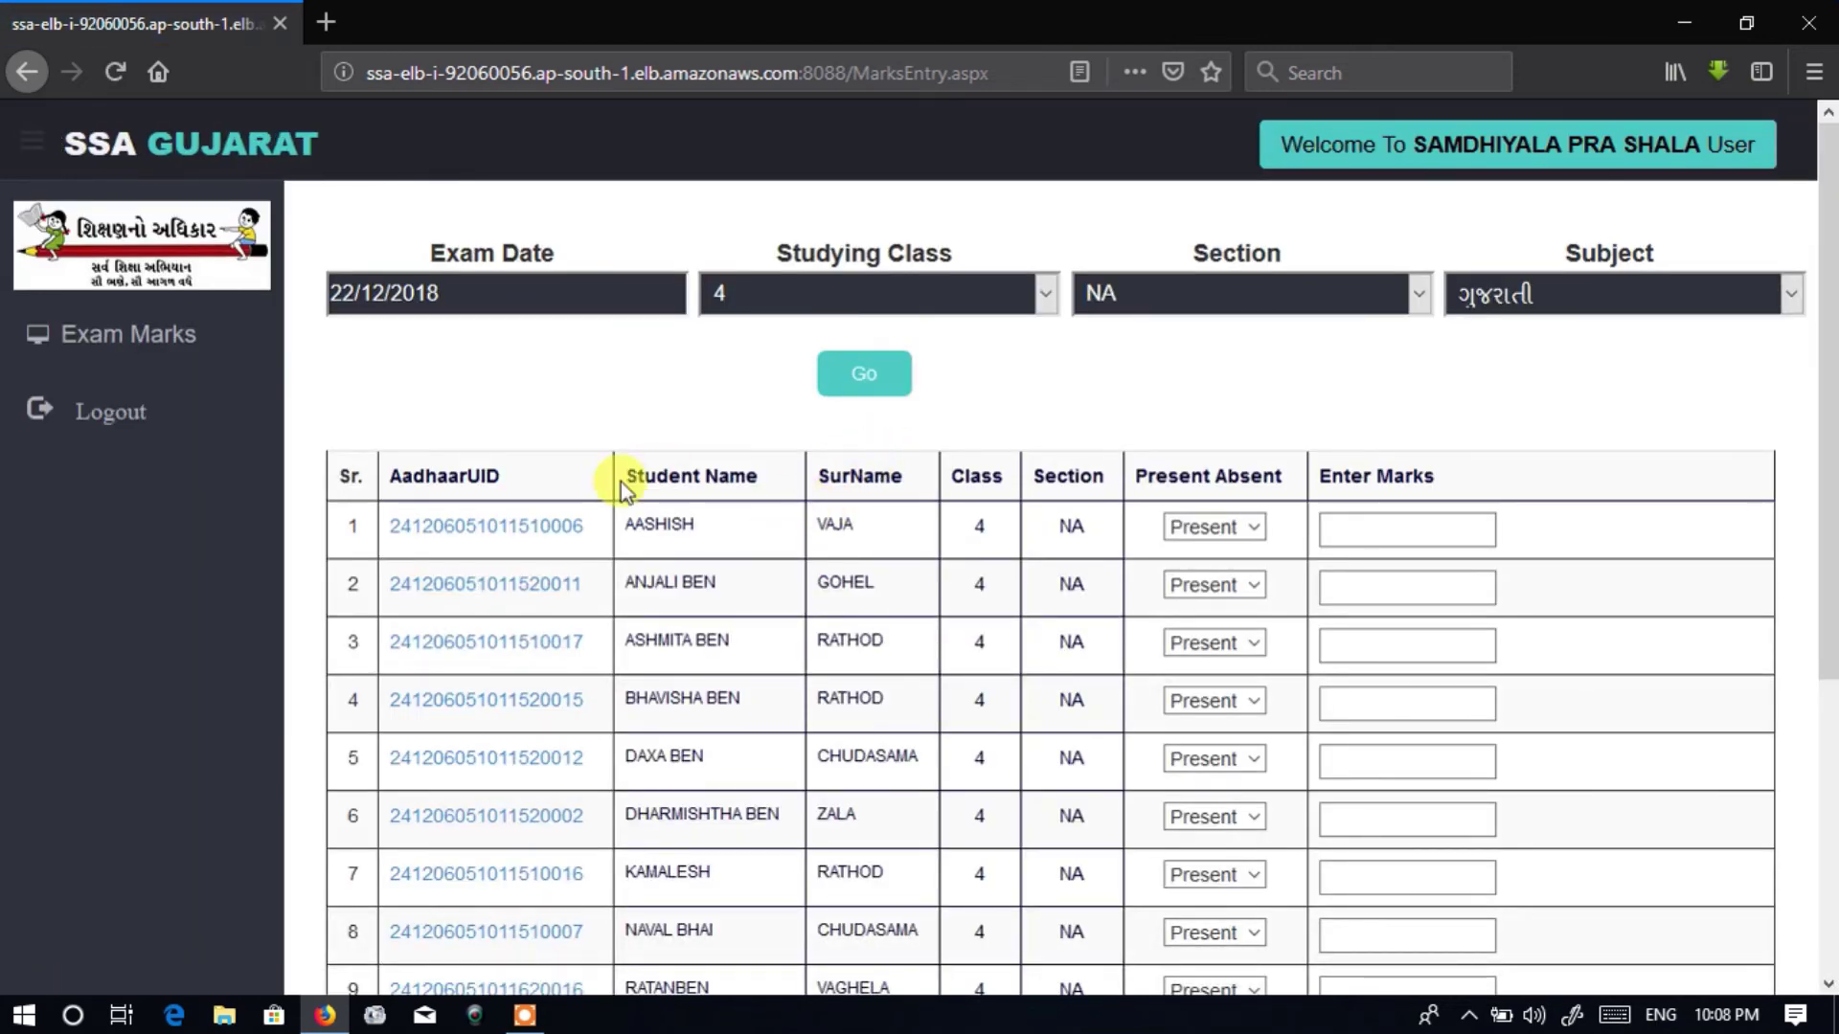
Look through the class 4, section NA marks table down to its last row and check which studying classes are offered
{"action": "scroll", "coordinate": [538, 514], "scroll_direction": "down", "scroll_amount": 6}
{"action": "scroll", "coordinate": [538, 518], "scroll_direction": "up", "scroll_amount": 5}
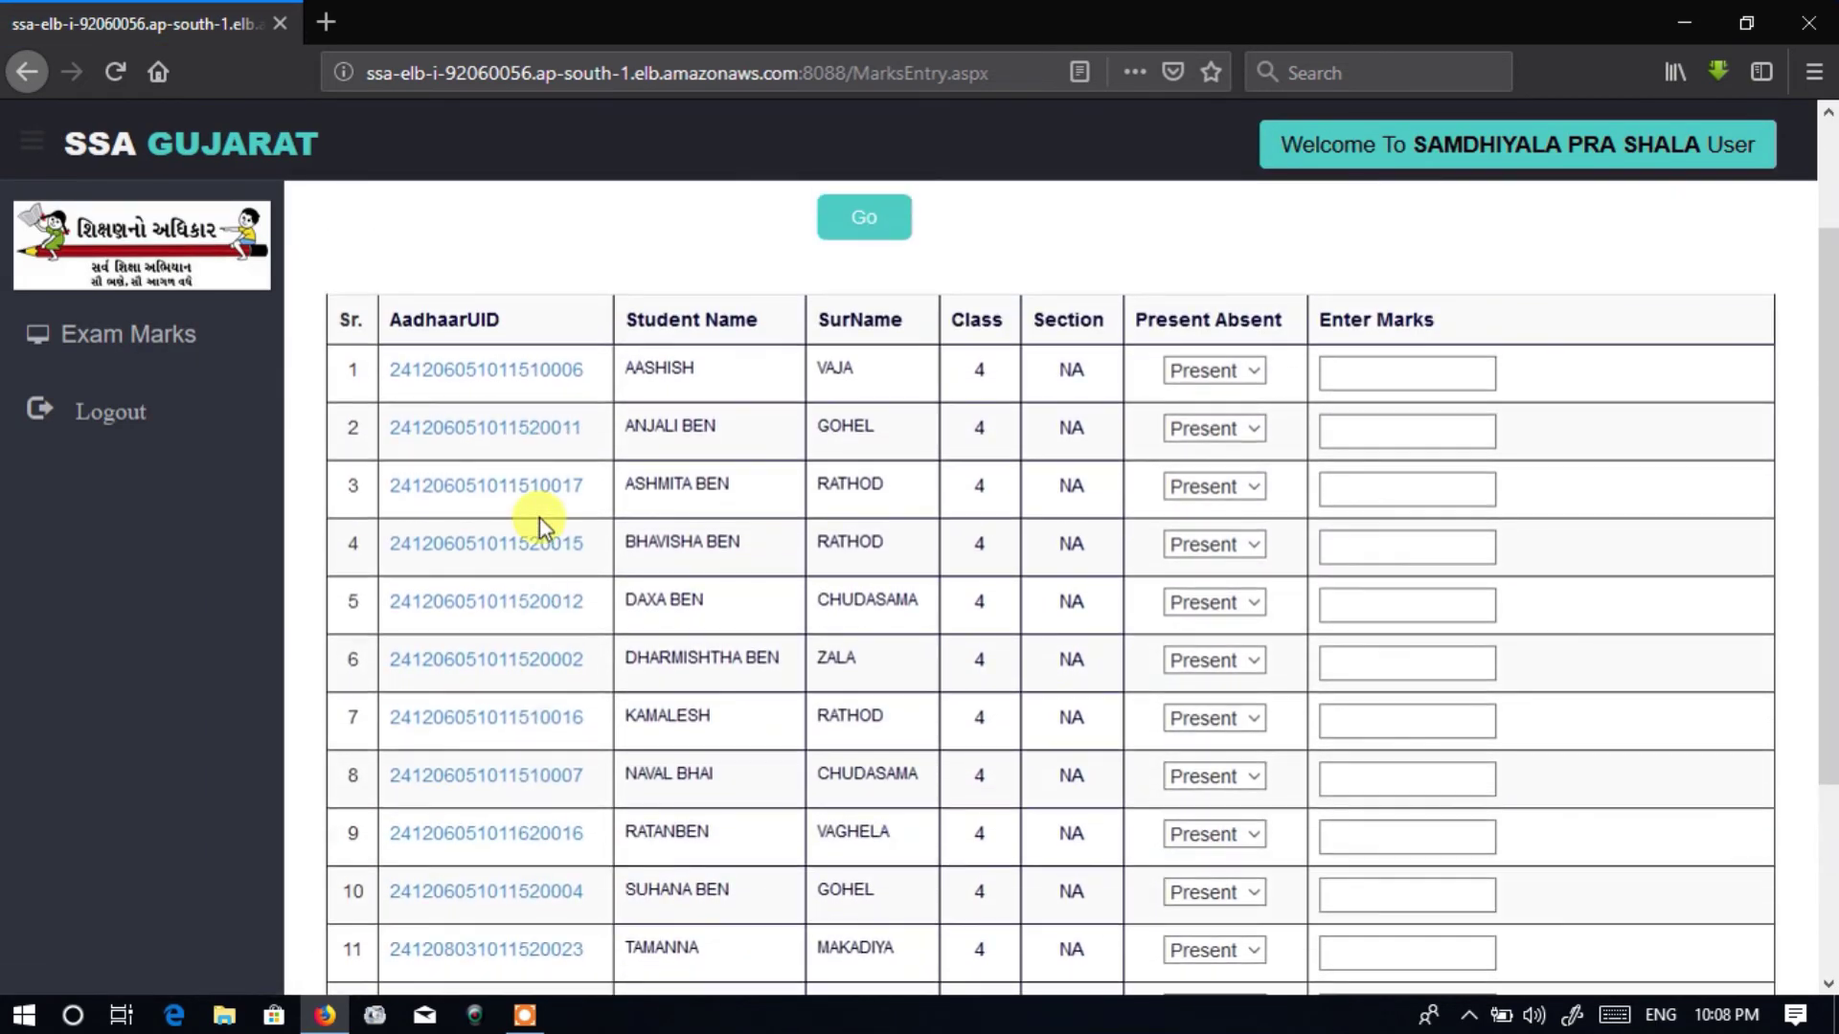
{"action": "scroll", "coordinate": [538, 517], "scroll_direction": "down", "scroll_amount": 4}
{"action": "scroll", "coordinate": [539, 517], "scroll_direction": "up", "scroll_amount": 3}
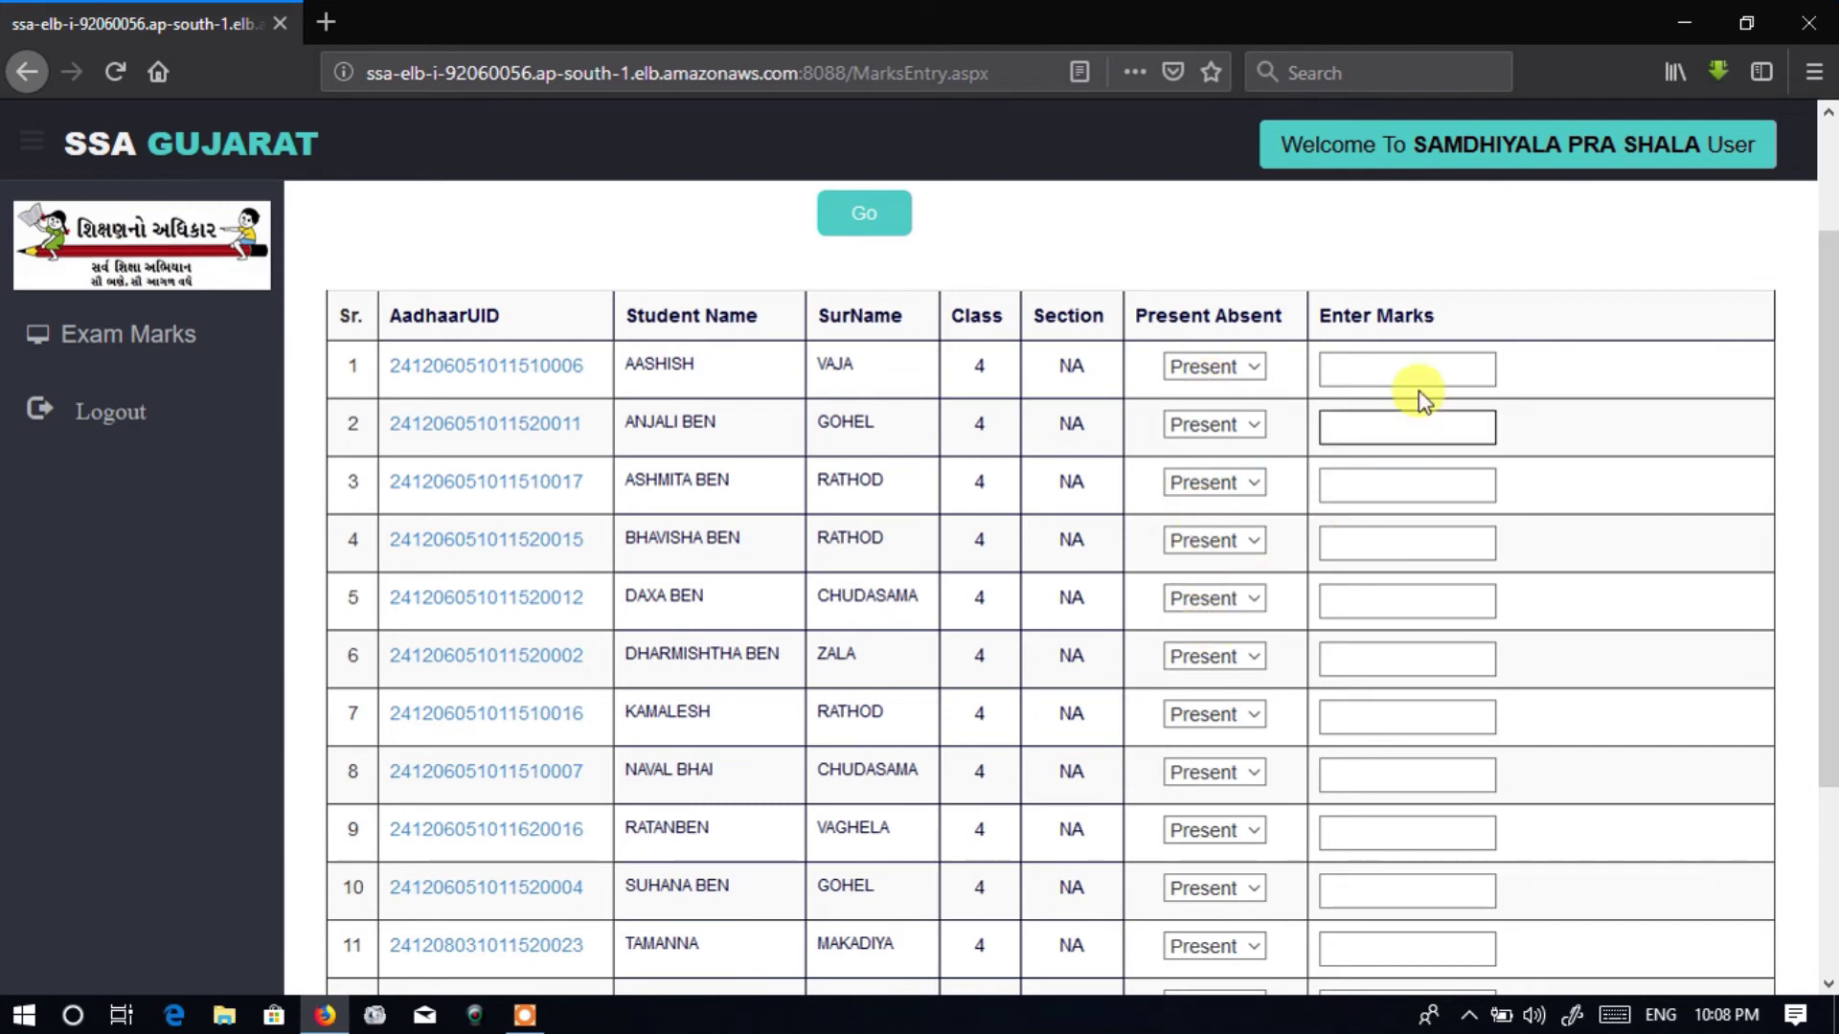
{"action": "left_click", "coordinate": [1330, 650]}
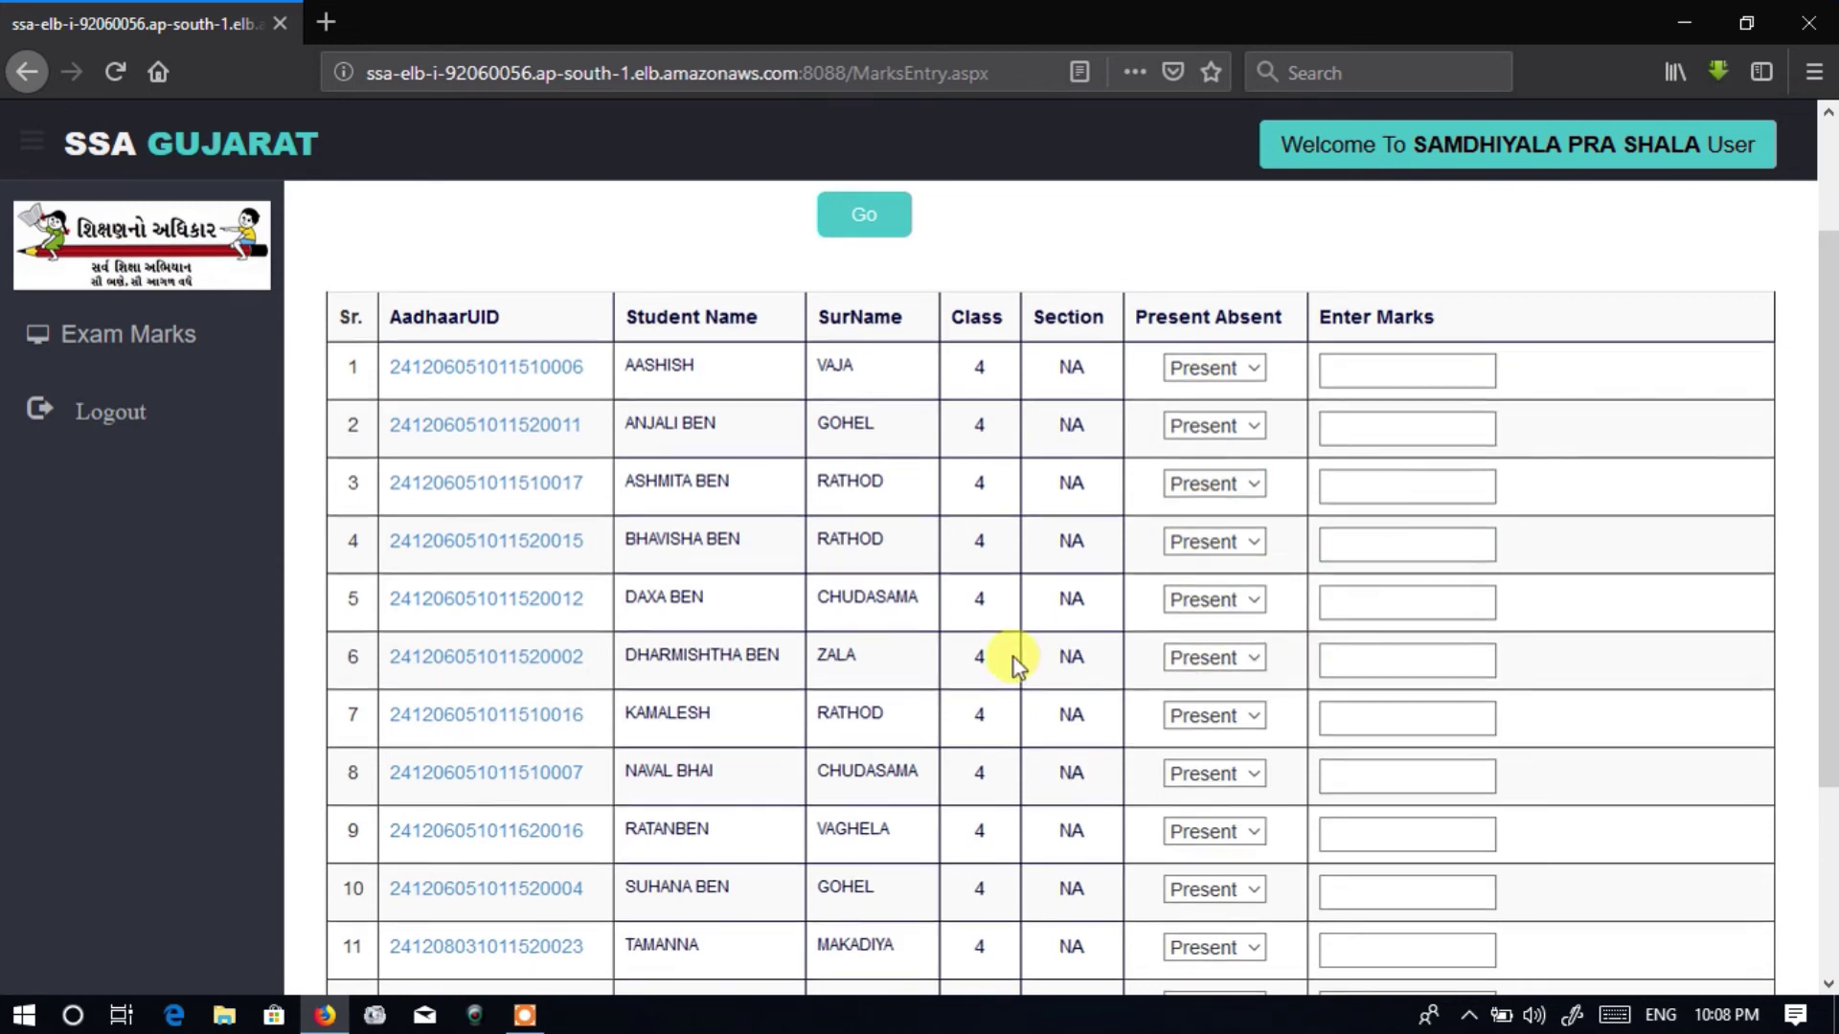
{"action": "scroll", "coordinate": [1010, 657], "scroll_direction": "down", "scroll_amount": 3}
{"action": "left_click", "coordinate": [1051, 897]}
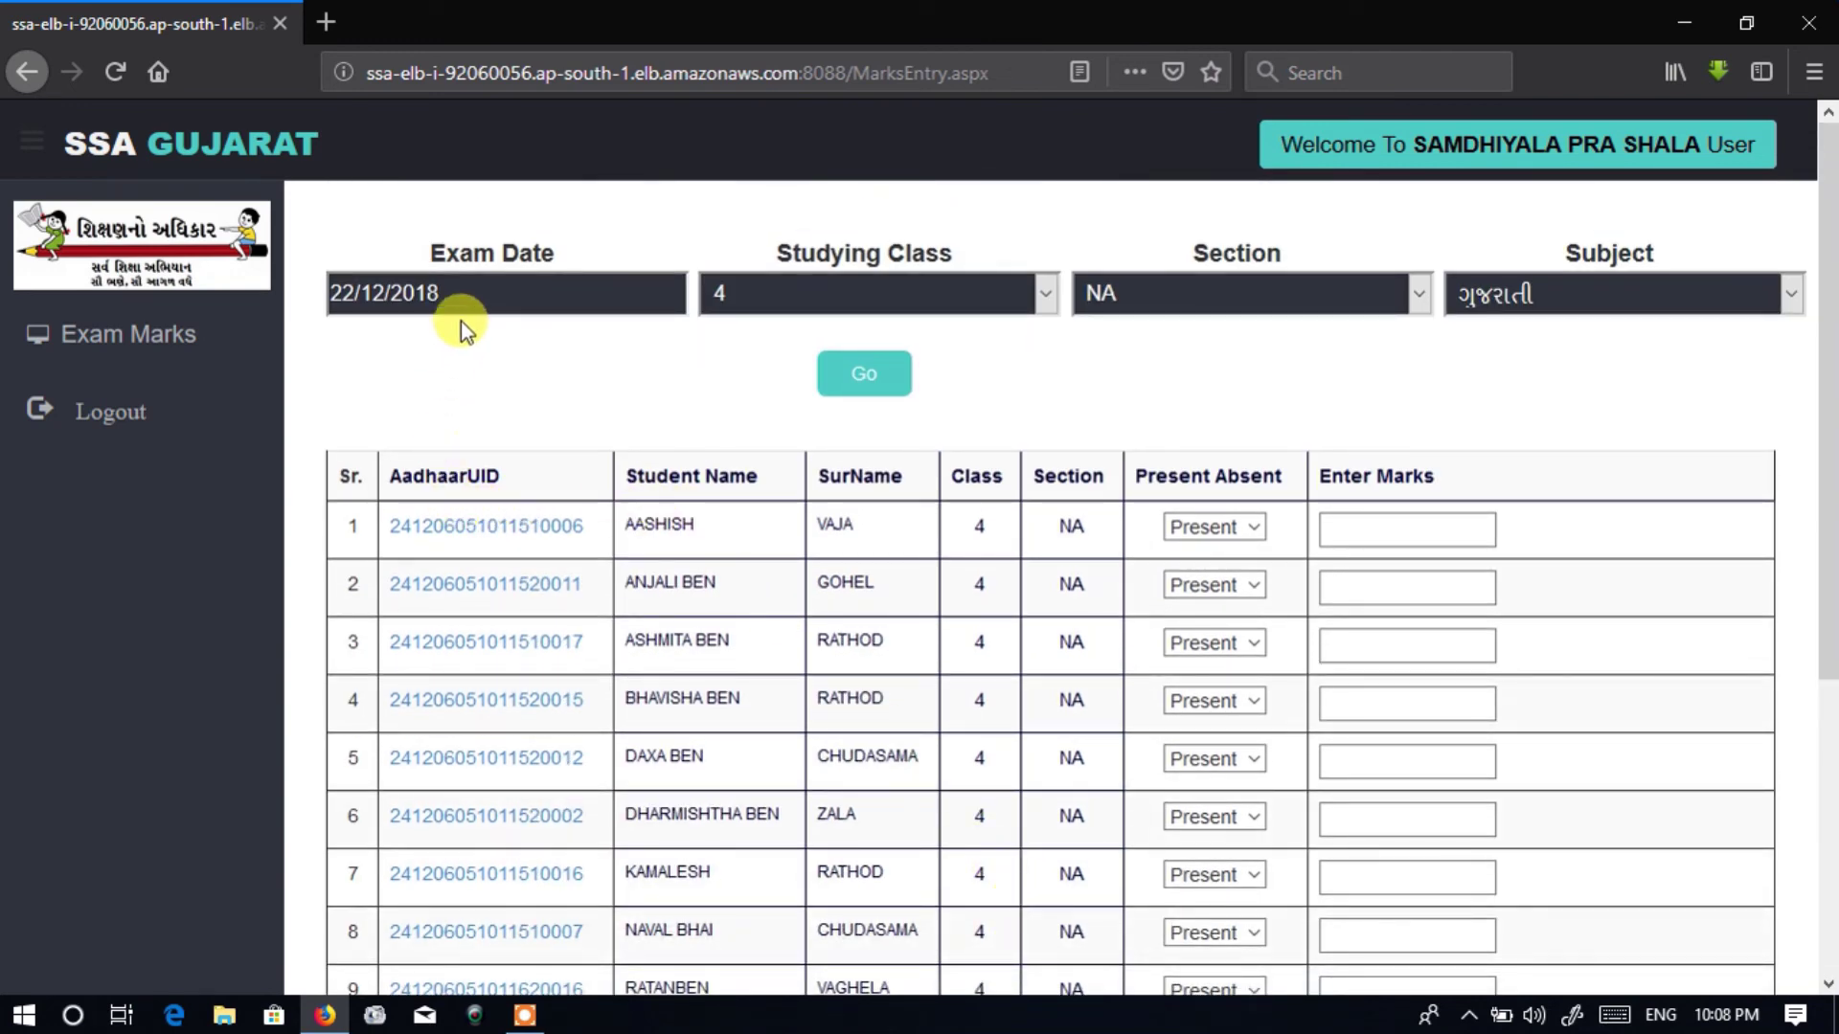
{"action": "left_click", "coordinate": [711, 297]}
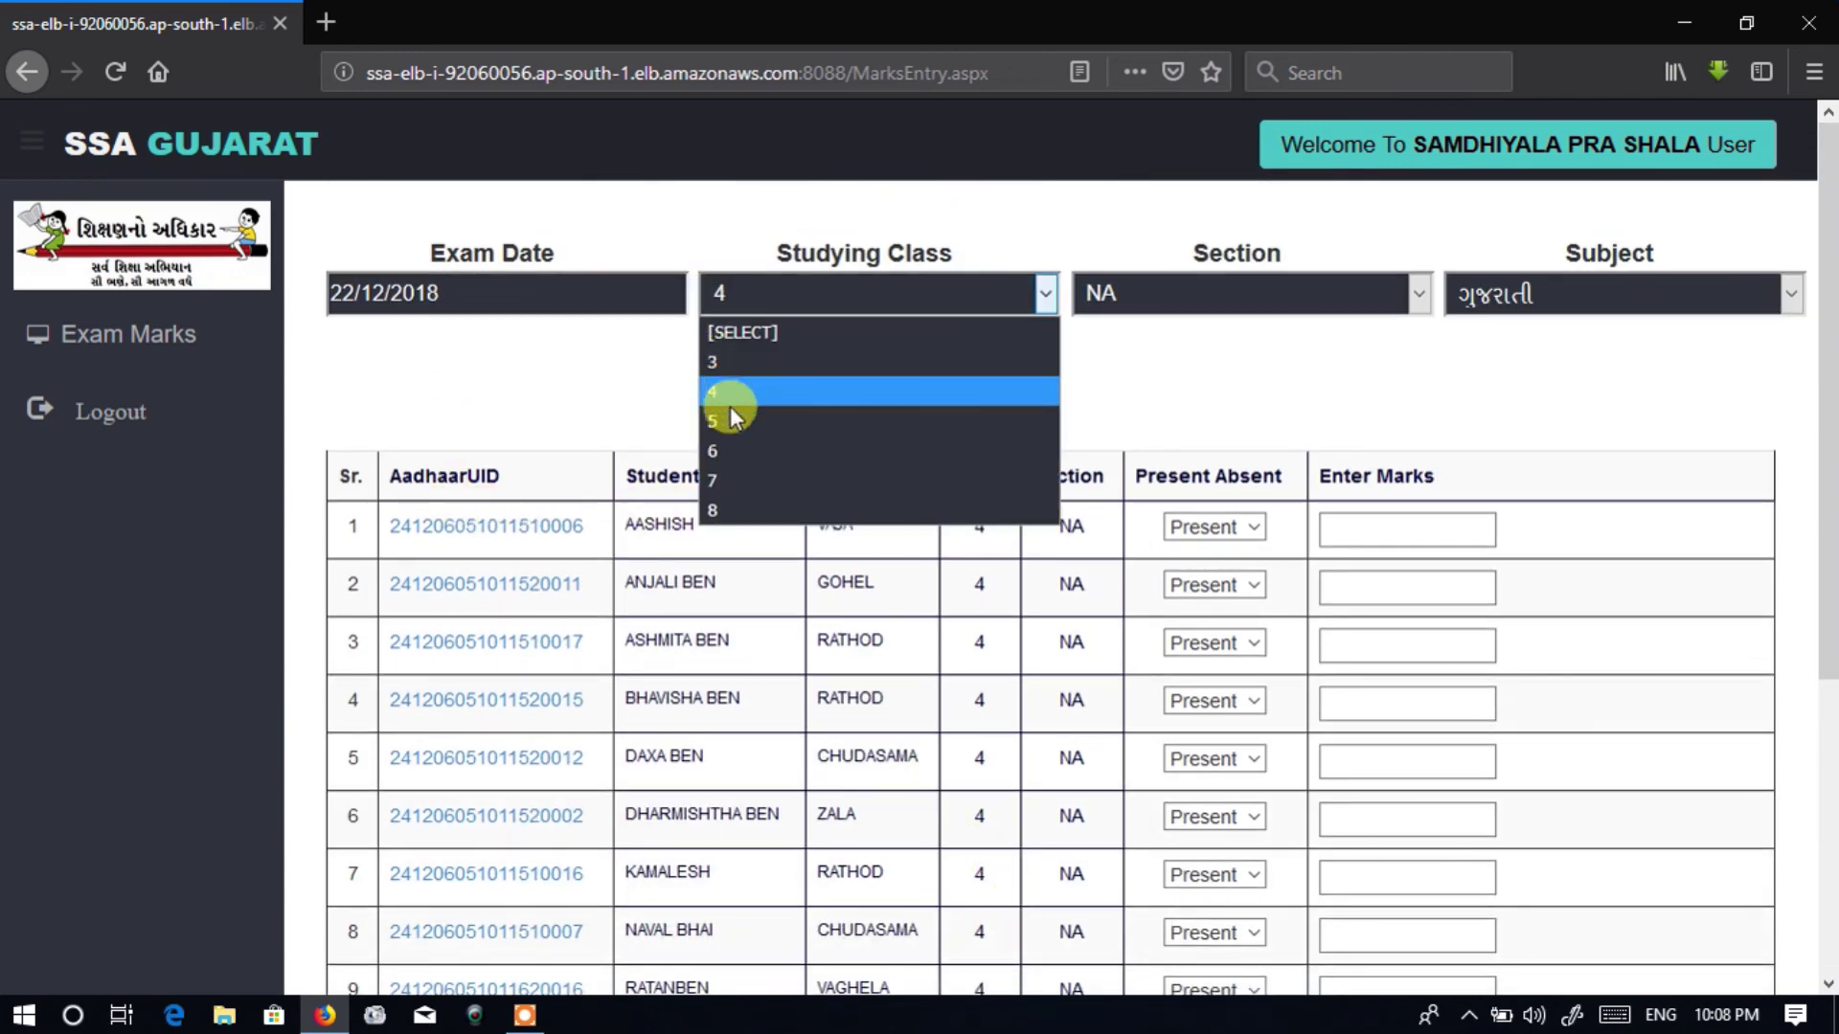
{"action": "left_click", "coordinate": [536, 394]}
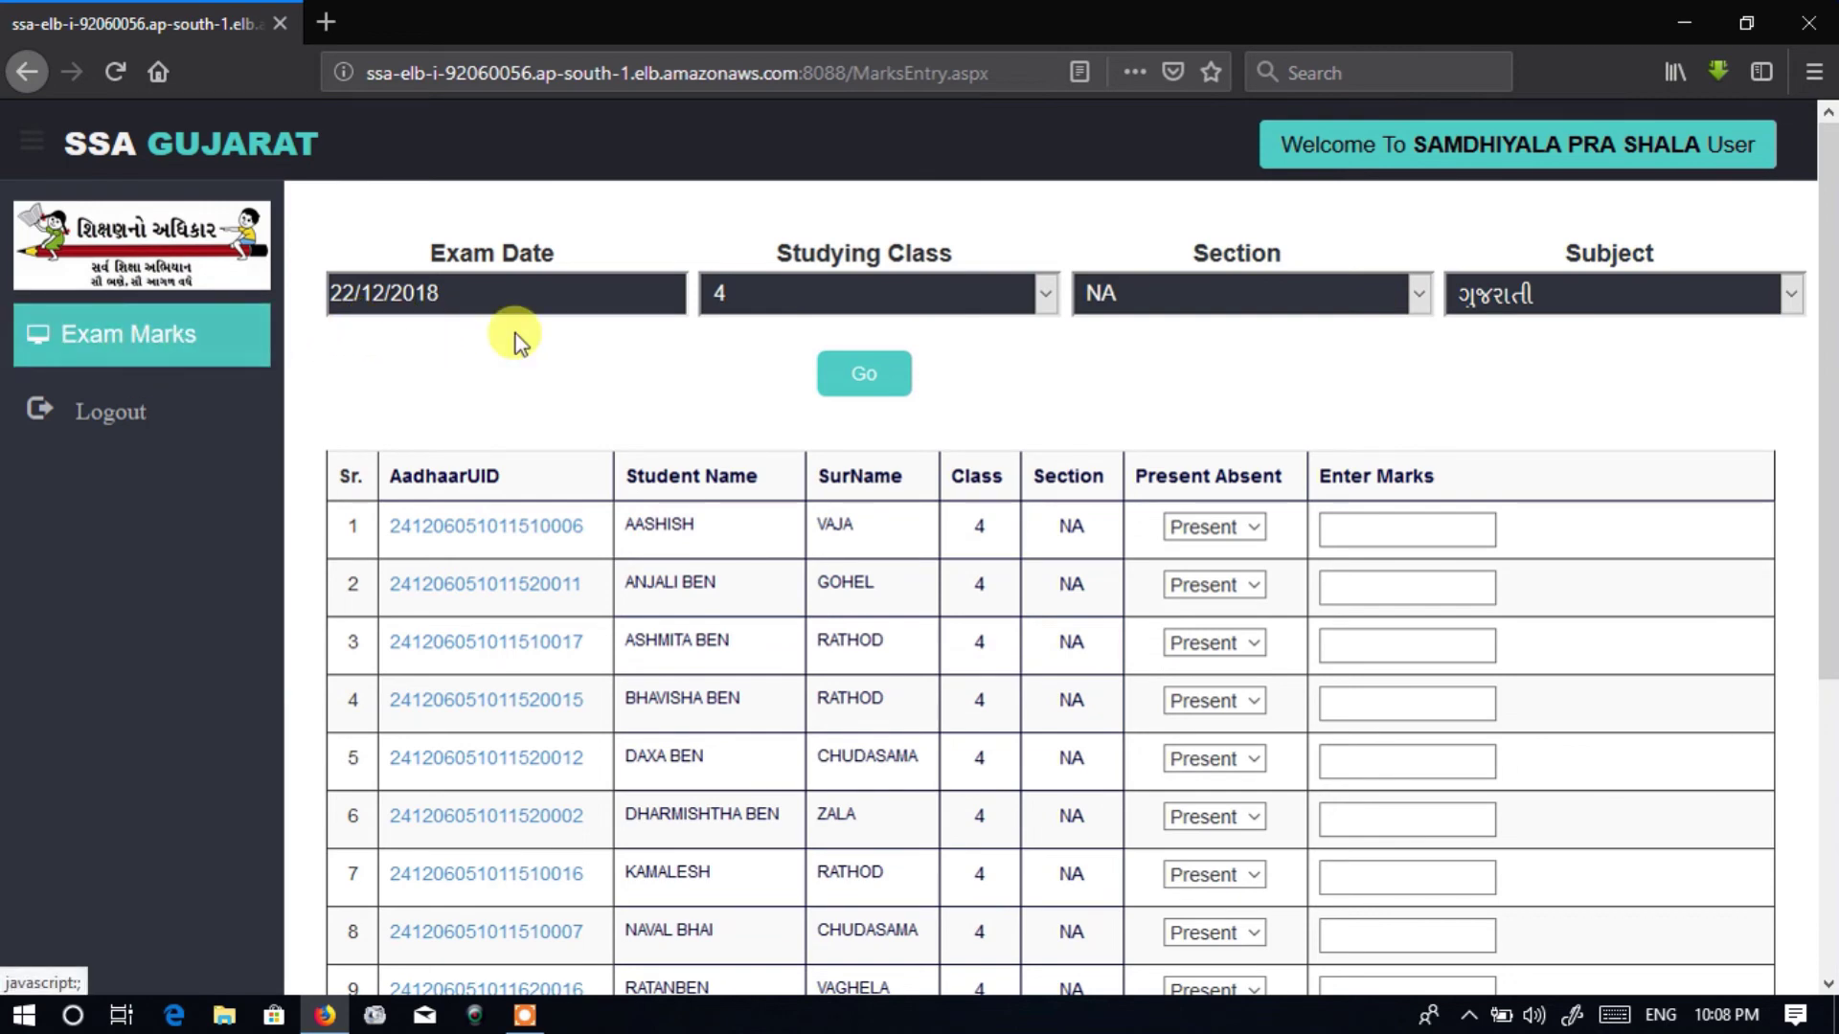
{"action": "scroll", "coordinate": [742, 460], "scroll_direction": "down", "scroll_amount": 4}
{"action": "scroll", "coordinate": [747, 459], "scroll_direction": "up", "scroll_amount": 1}
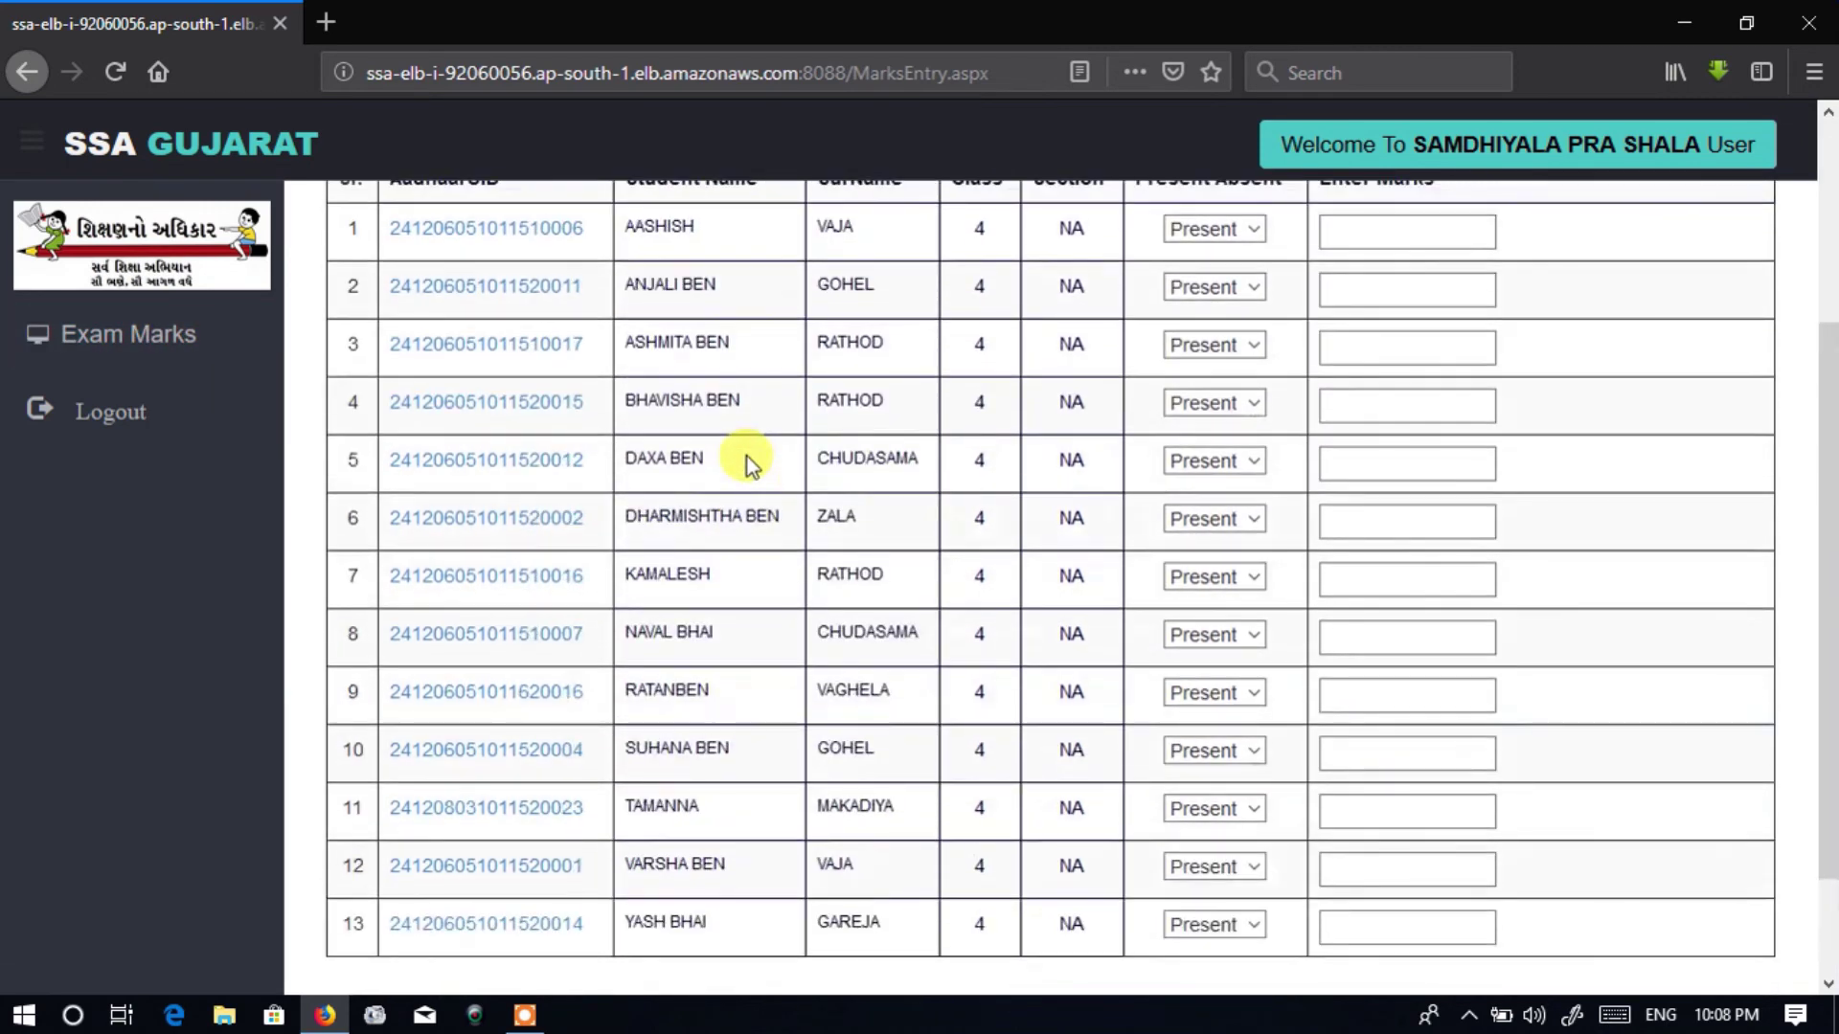
{"action": "scroll", "coordinate": [747, 463], "scroll_direction": "down", "scroll_amount": 1}
{"action": "scroll", "coordinate": [747, 465], "scroll_direction": "down", "scroll_amount": 2}
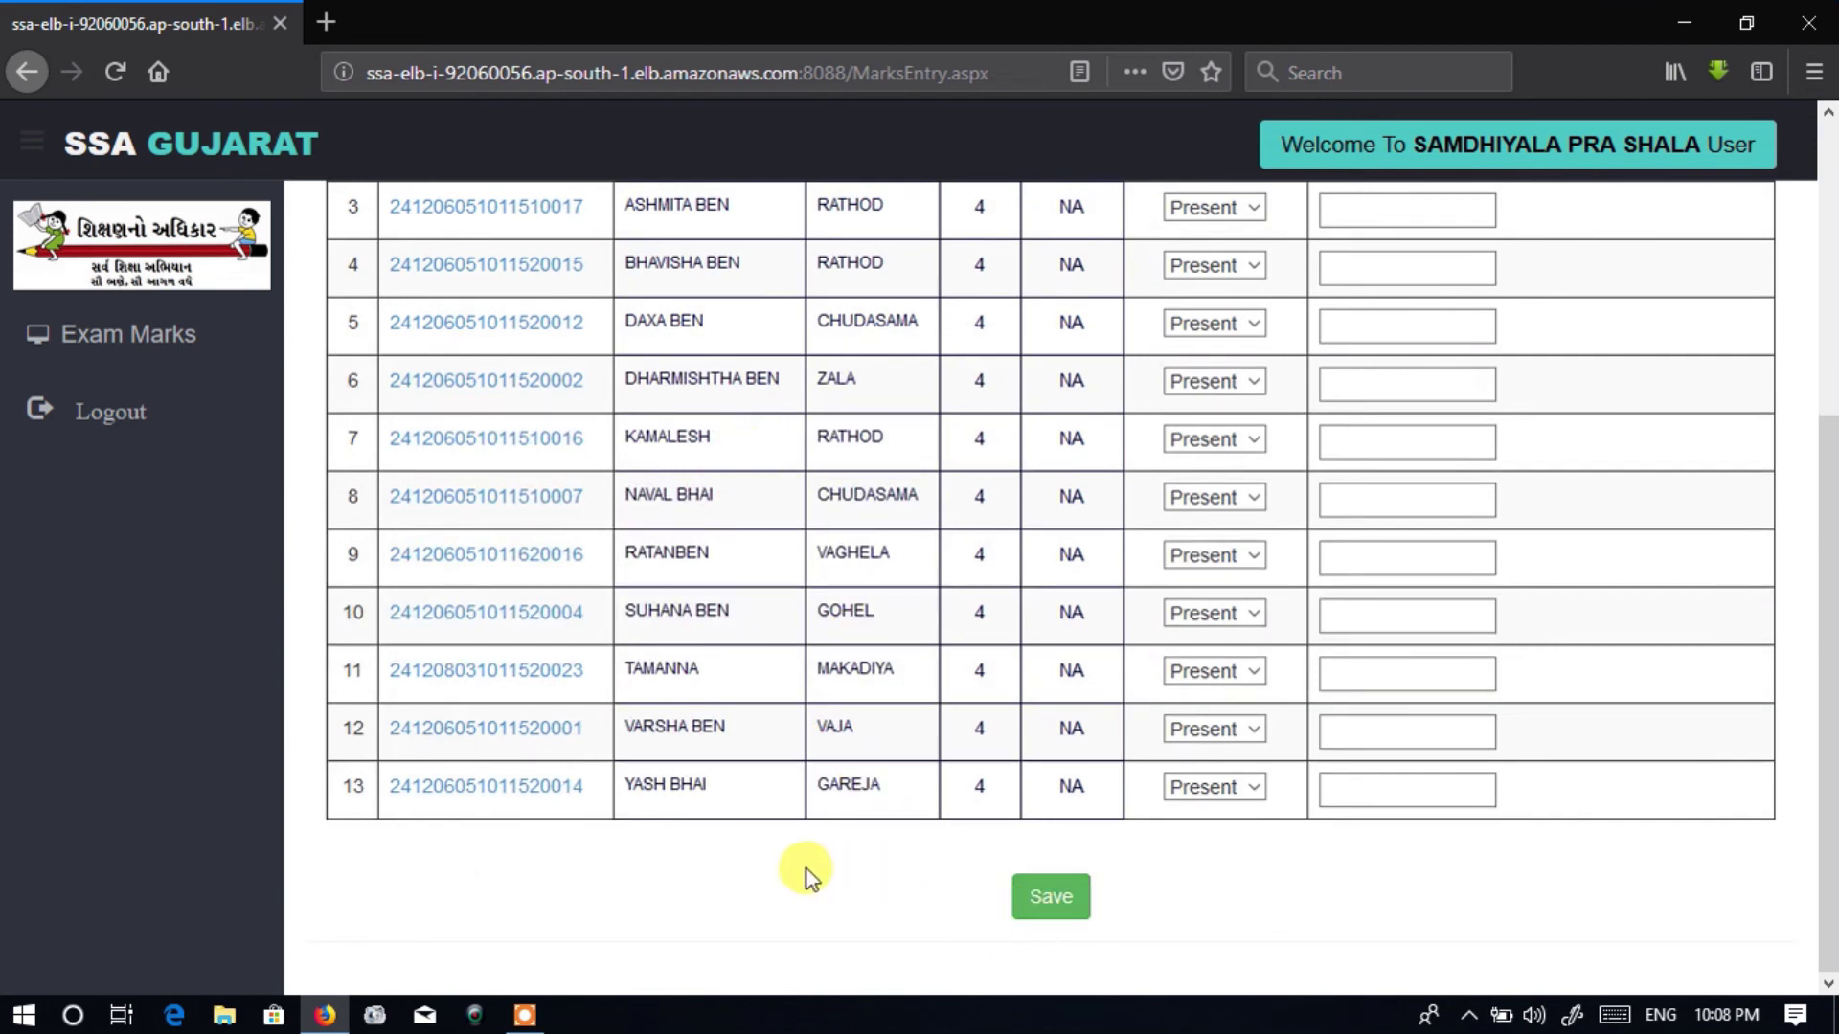
{"action": "scroll", "coordinate": [807, 870], "scroll_direction": "up", "scroll_amount": 5}
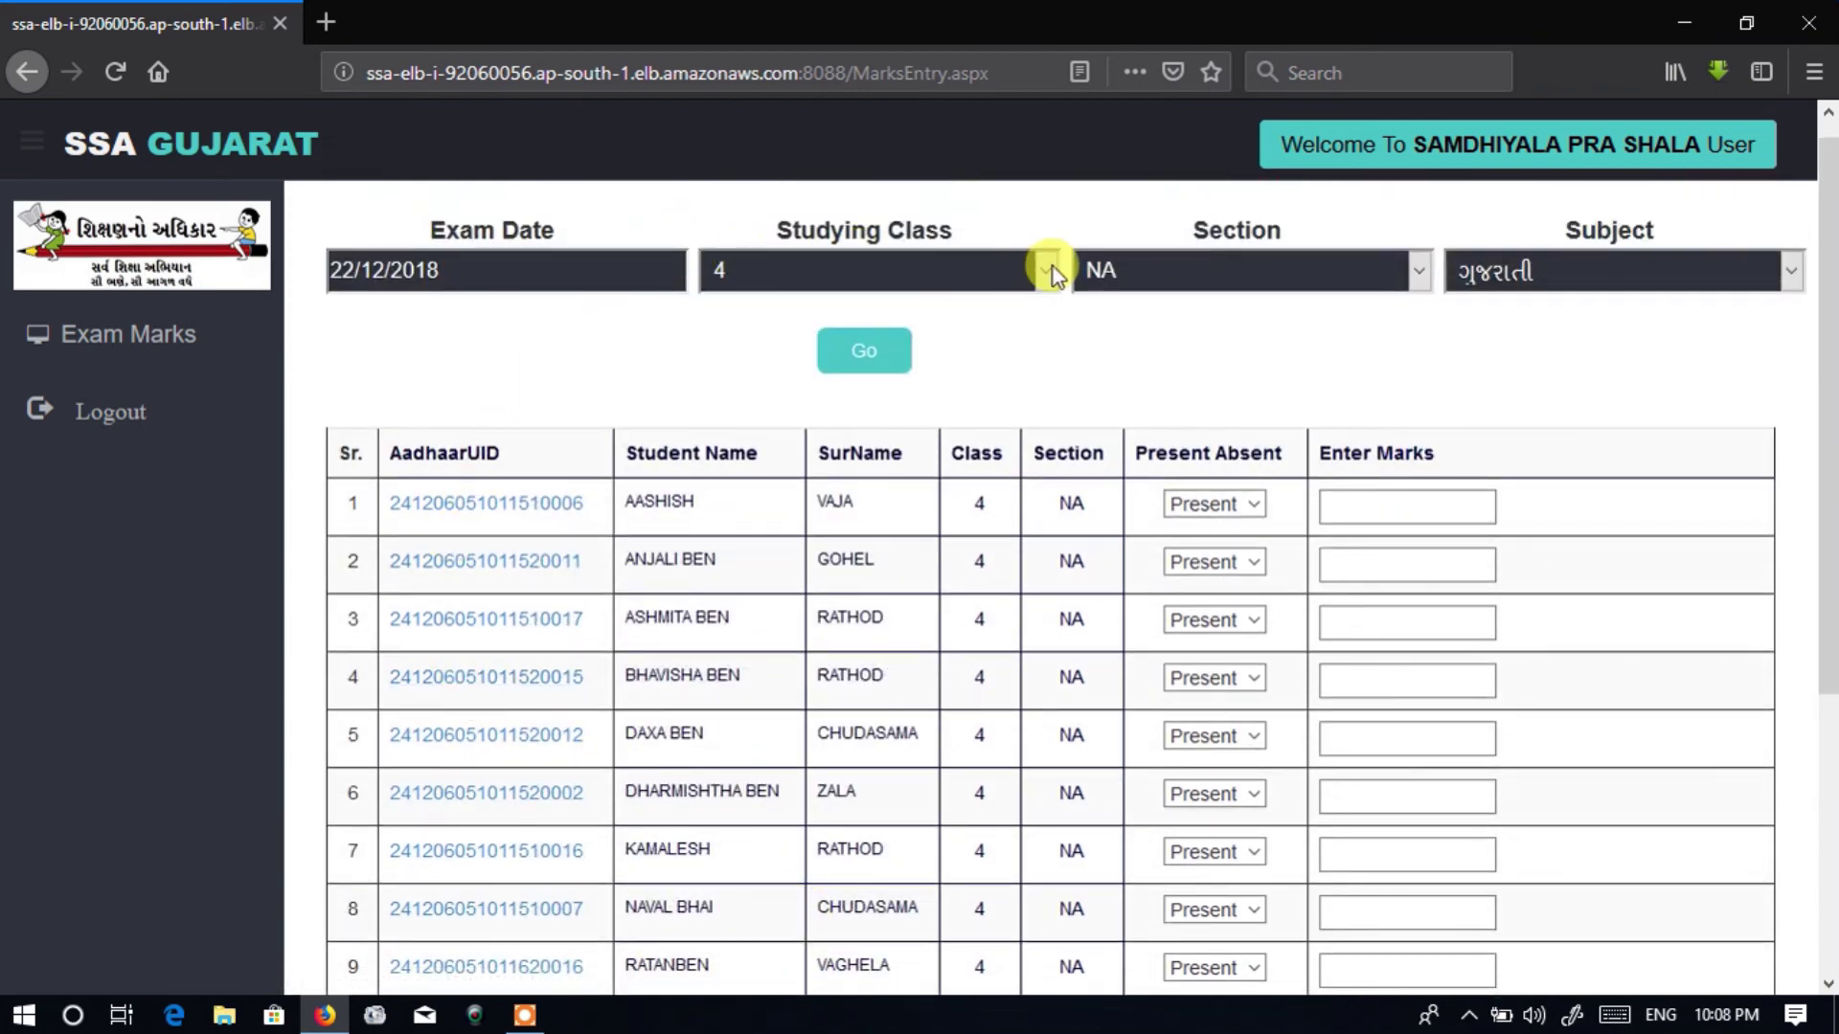
Open the exam marks report page and set the exam date to 05/01/2019
{"action": "left_click", "coordinate": [155, 357]}
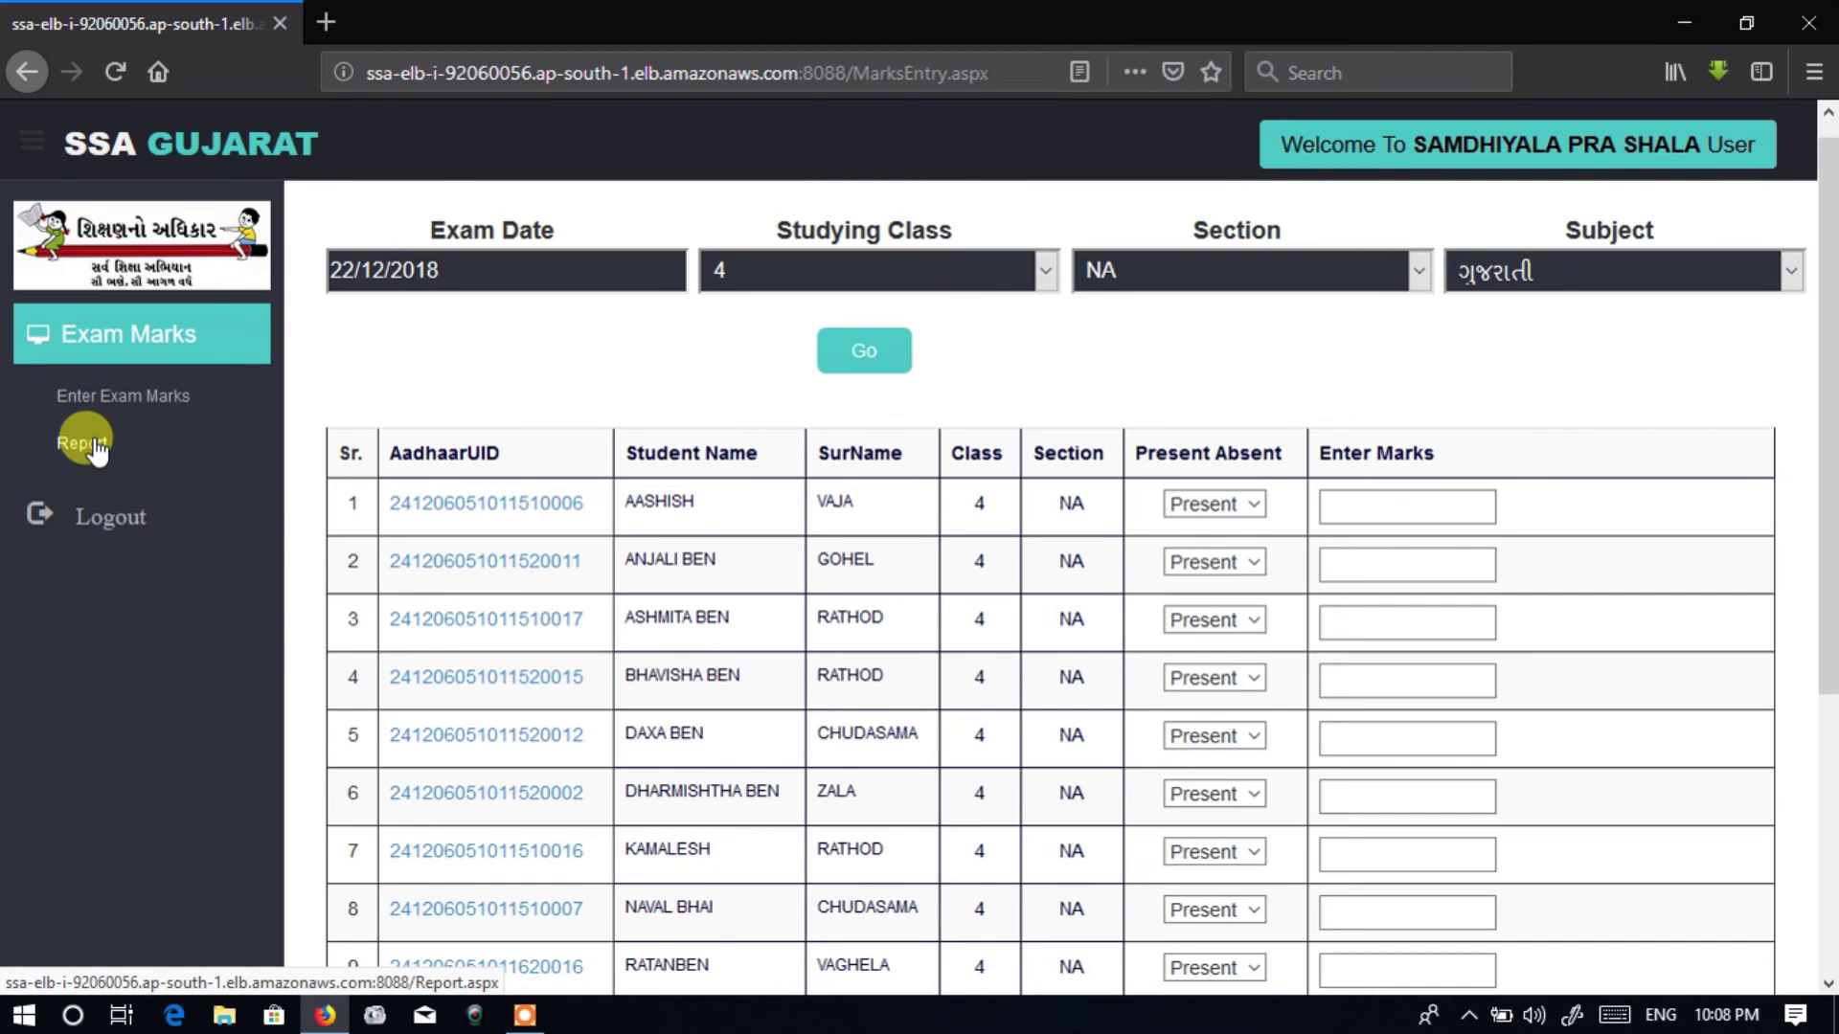
{"action": "left_click", "coordinate": [96, 444]}
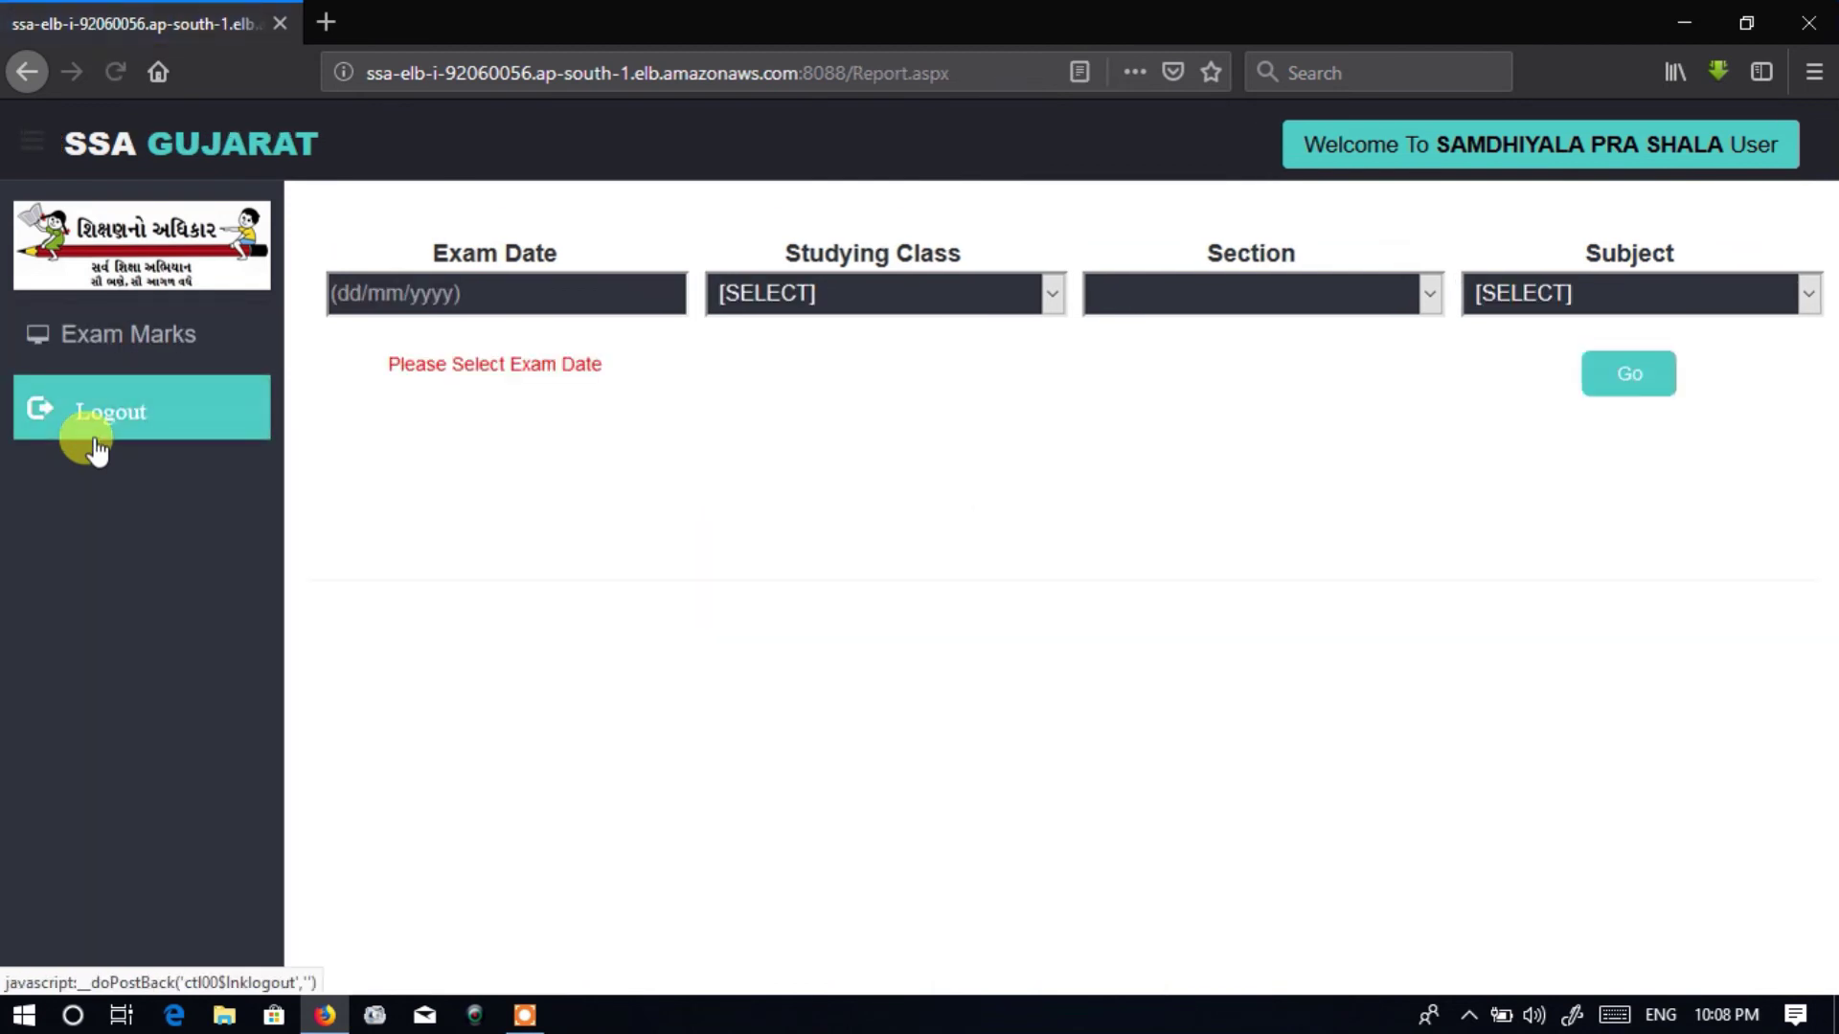
{"action": "left_click", "coordinate": [352, 293]}
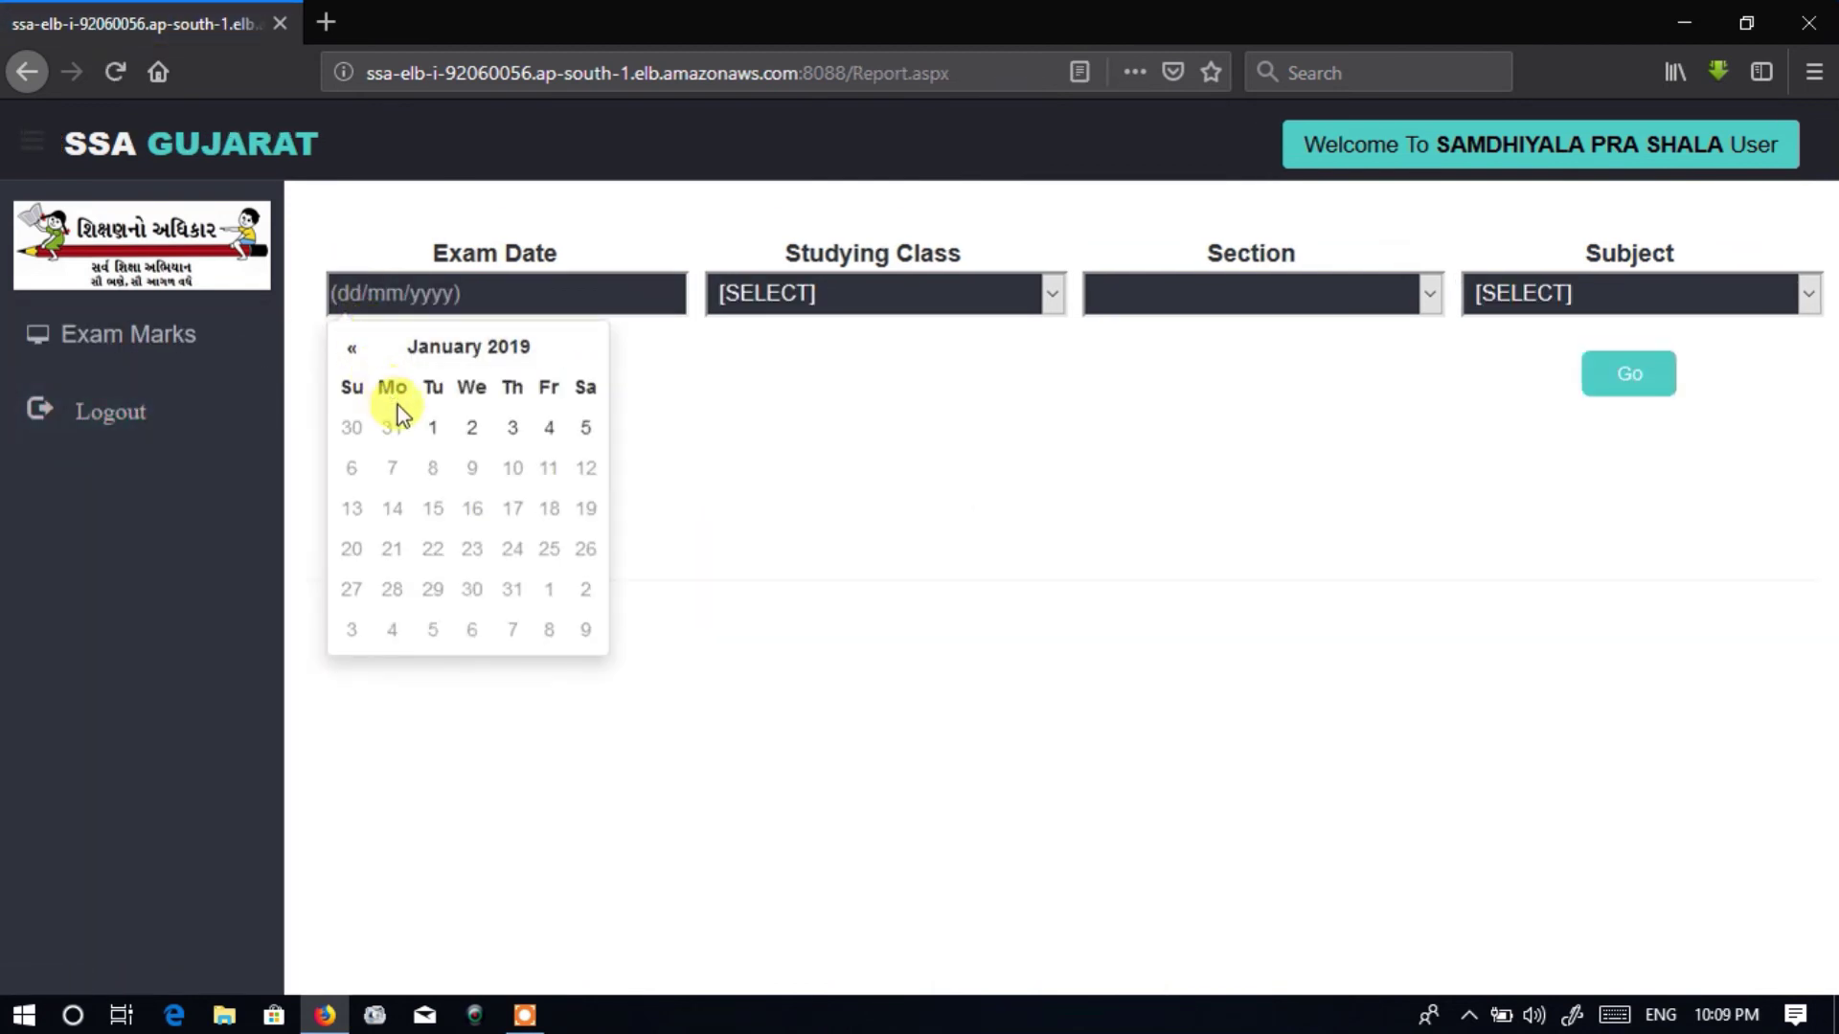
{"action": "left_click", "coordinate": [583, 430]}
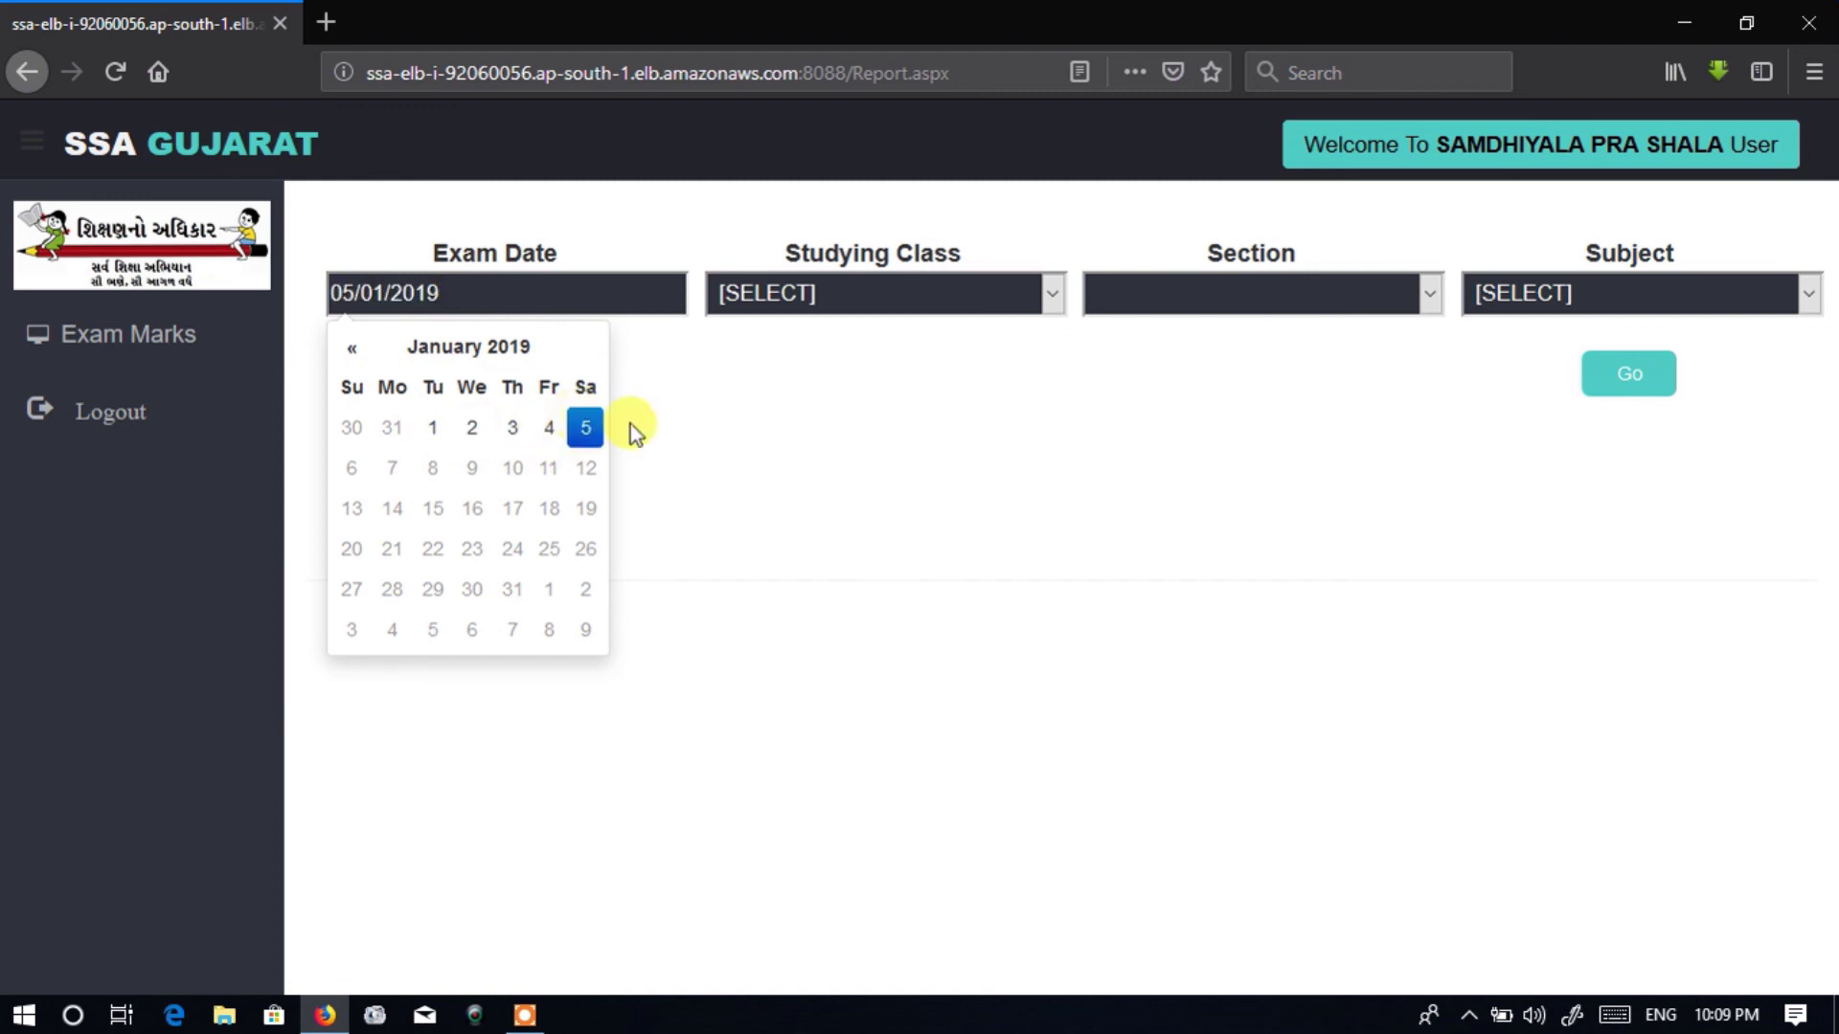
Load the marks report for class 3, section A, with પર્યાવરણ as the subject
{"action": "left_click", "coordinate": [839, 290]}
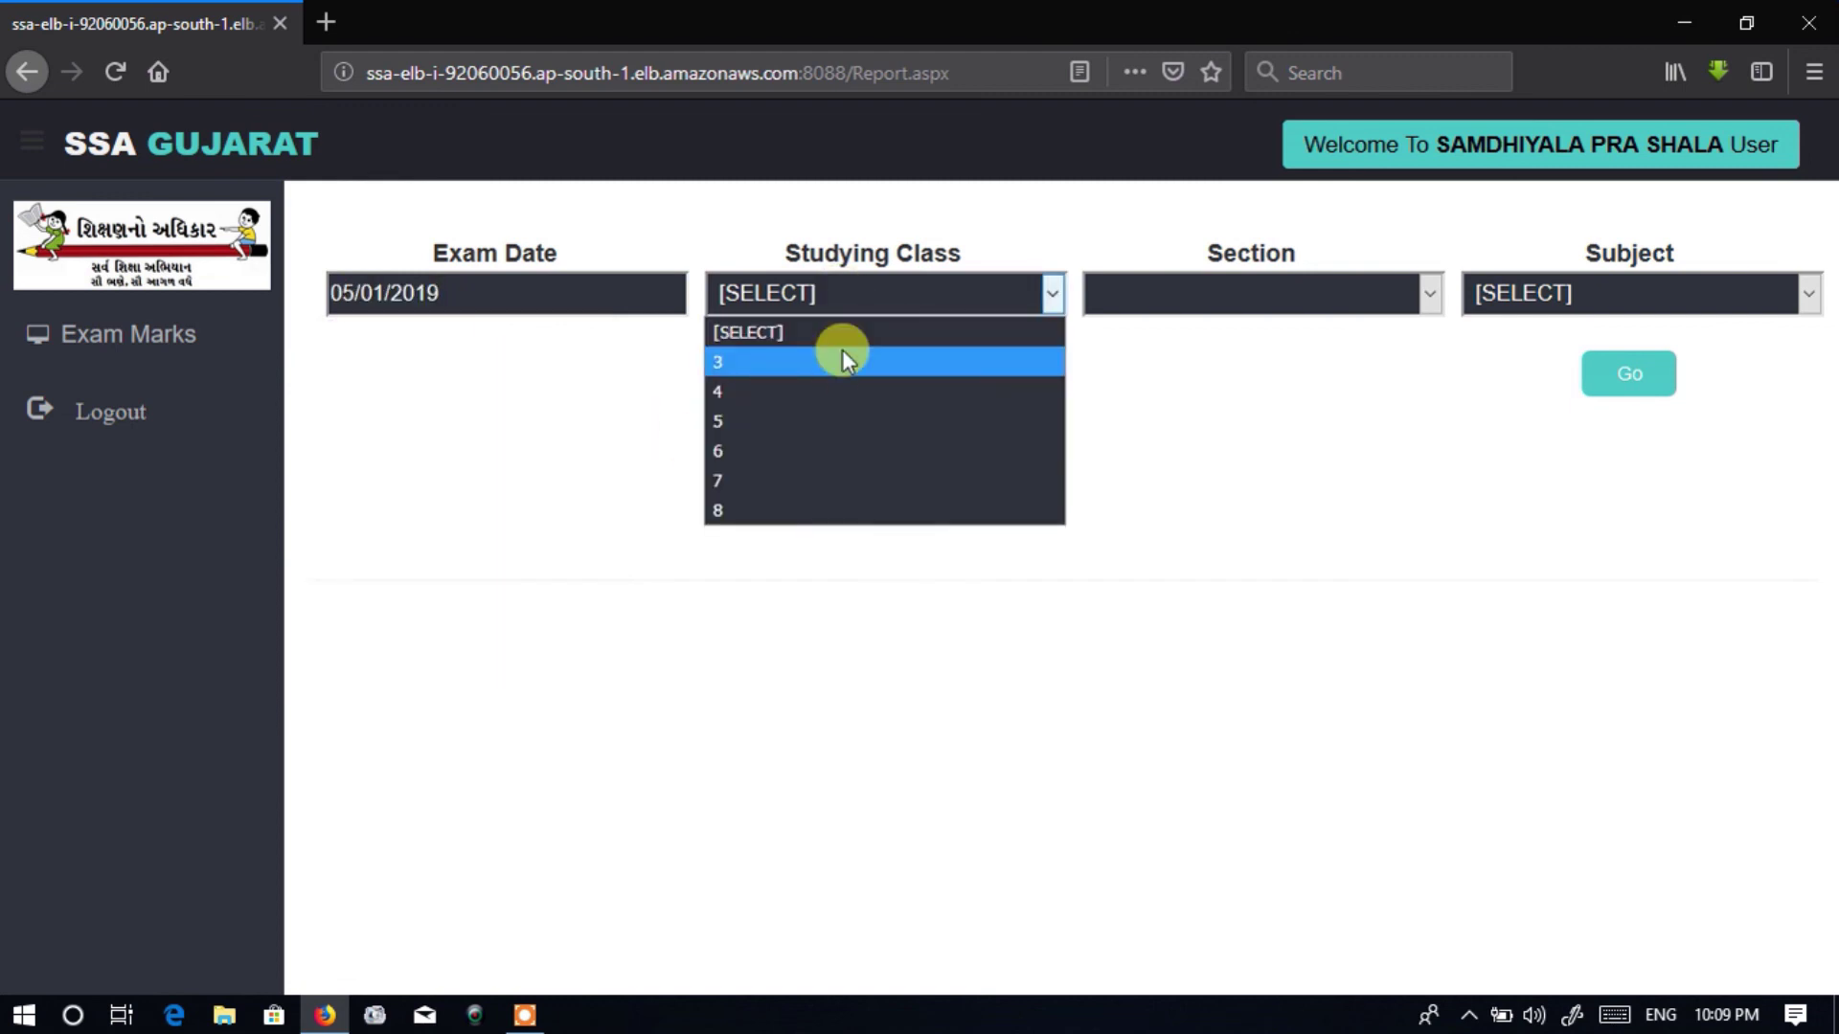
{"action": "left_click", "coordinate": [843, 361]}
{"action": "left_click", "coordinate": [1195, 287]}
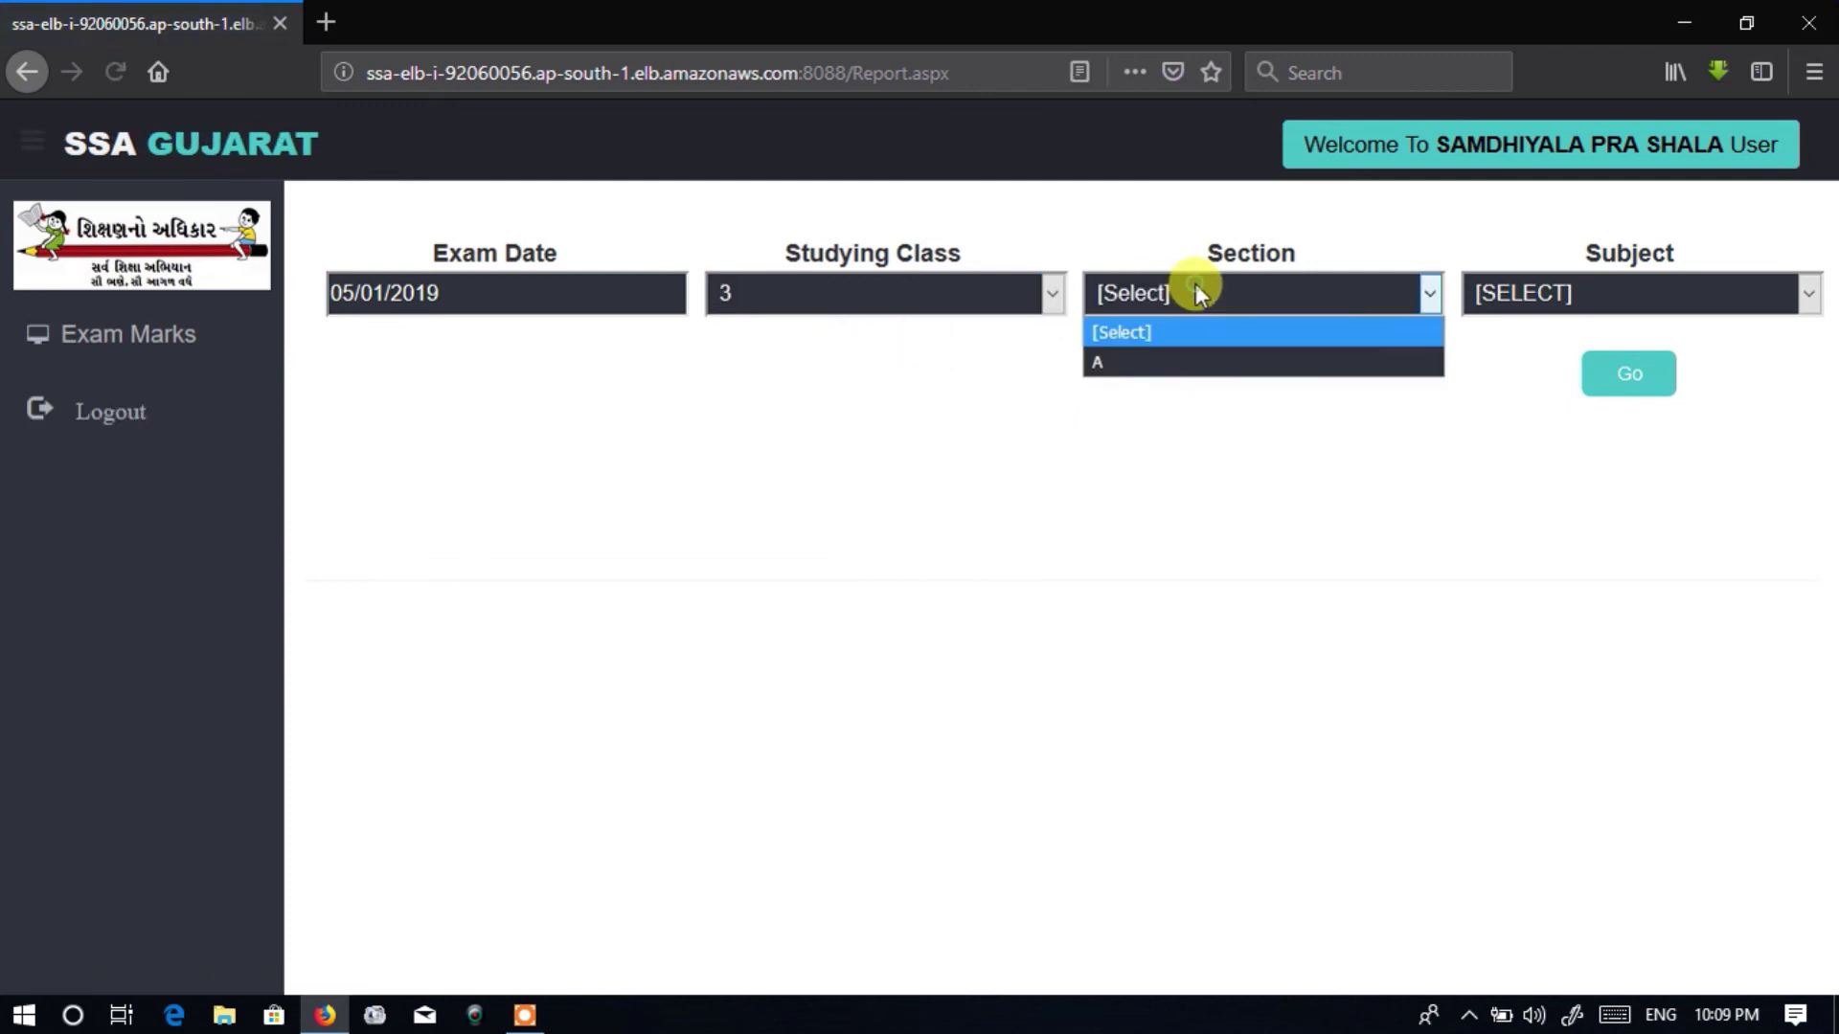
{"action": "left_click", "coordinate": [1169, 363]}
{"action": "left_click", "coordinate": [1500, 299]}
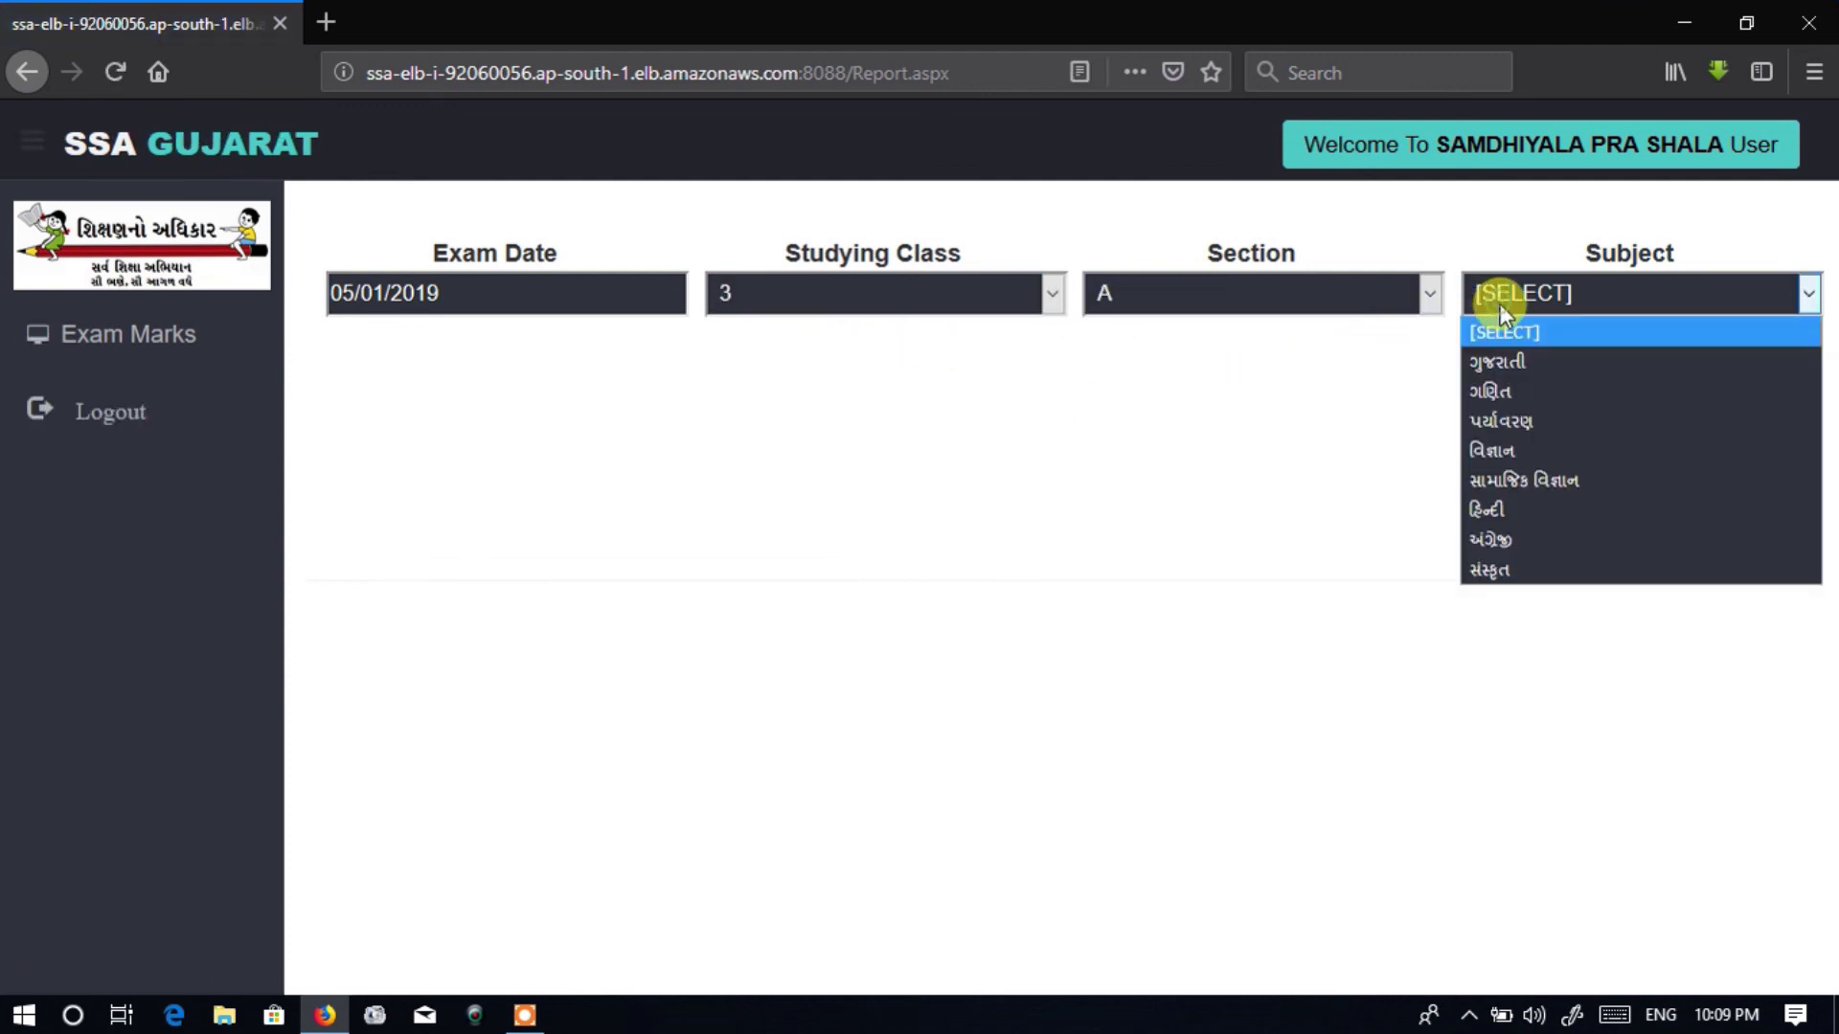
{"action": "left_click", "coordinate": [1500, 365]}
{"action": "left_click", "coordinate": [1509, 296]}
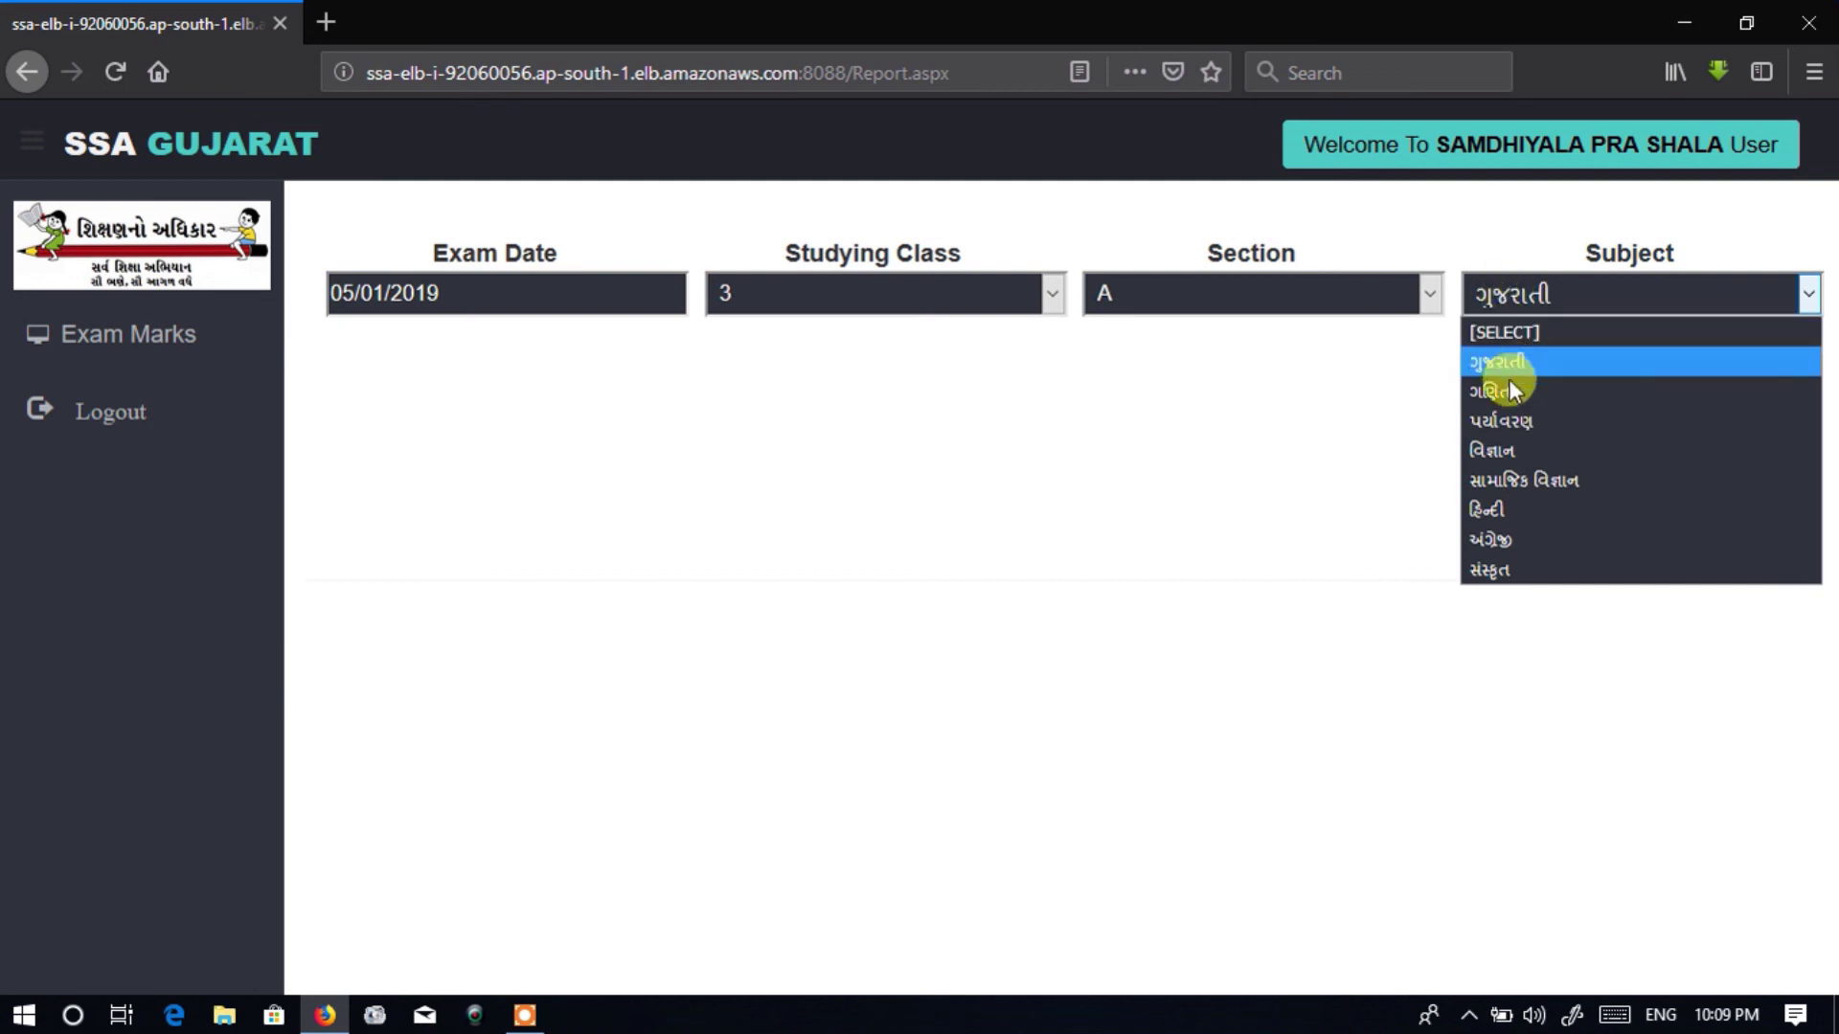
{"action": "left_click", "coordinate": [1503, 419]}
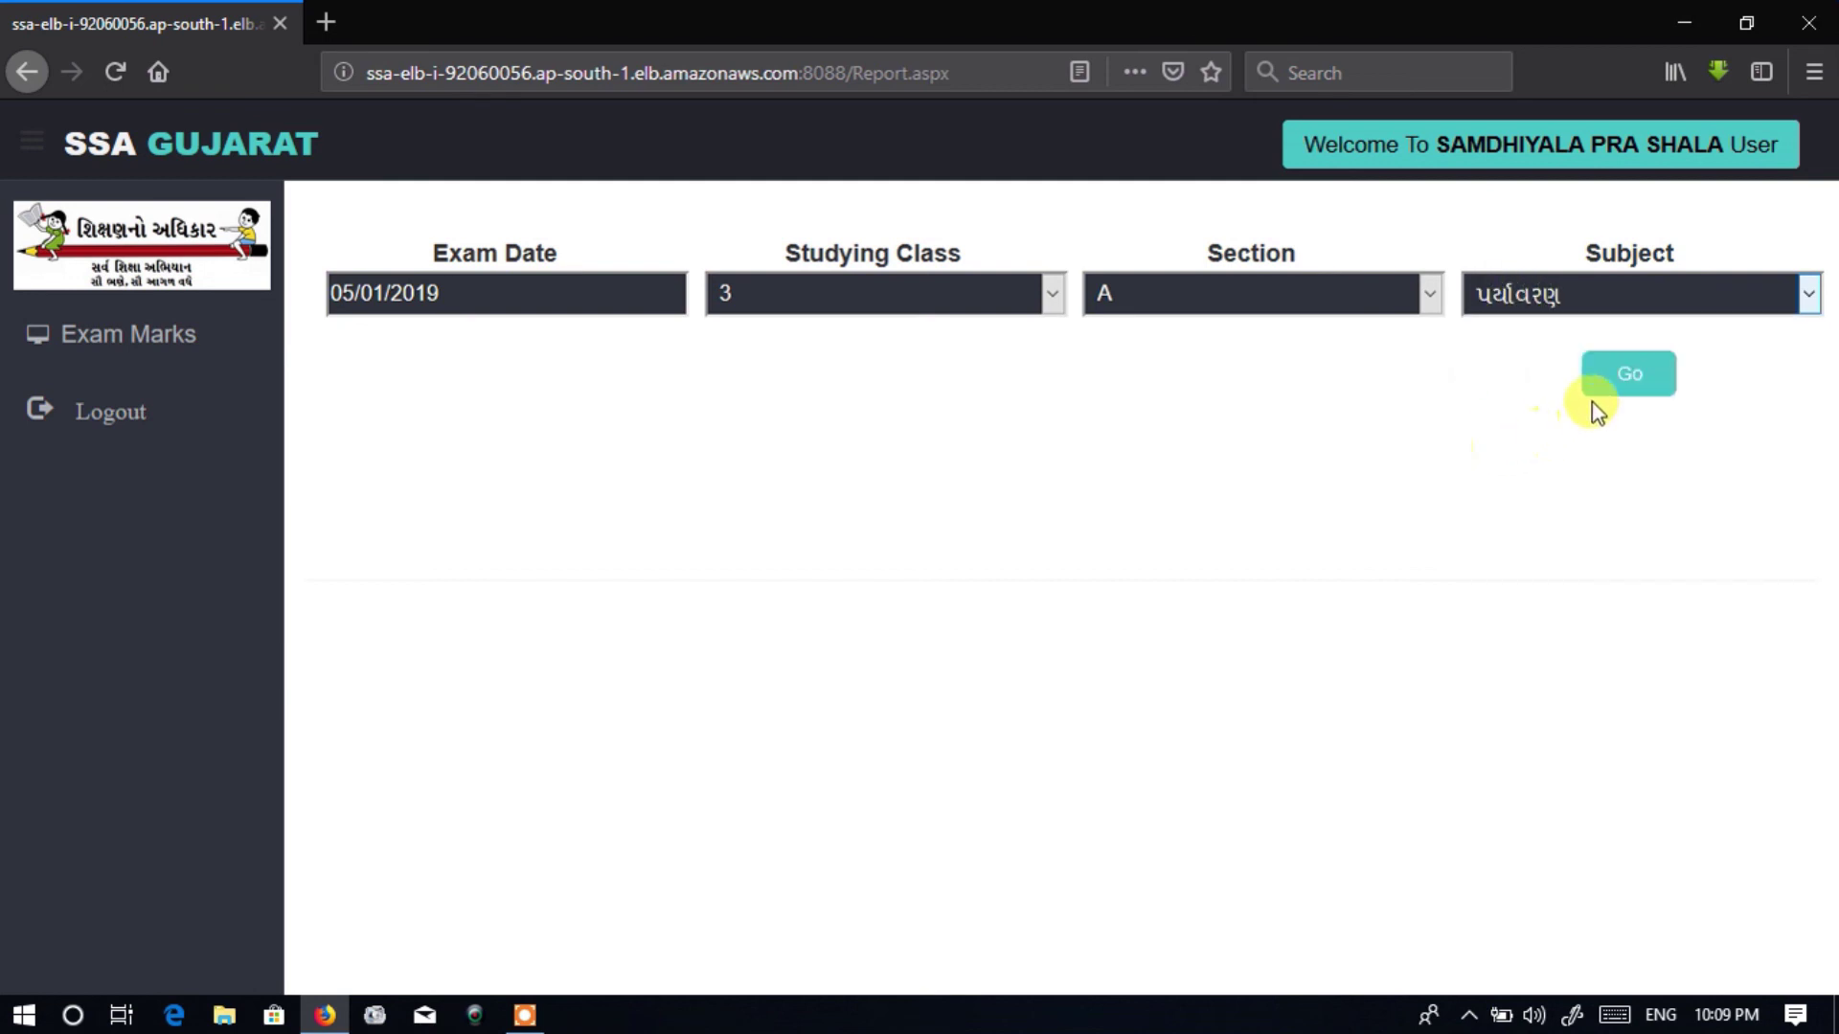
{"action": "left_click", "coordinate": [1618, 381]}
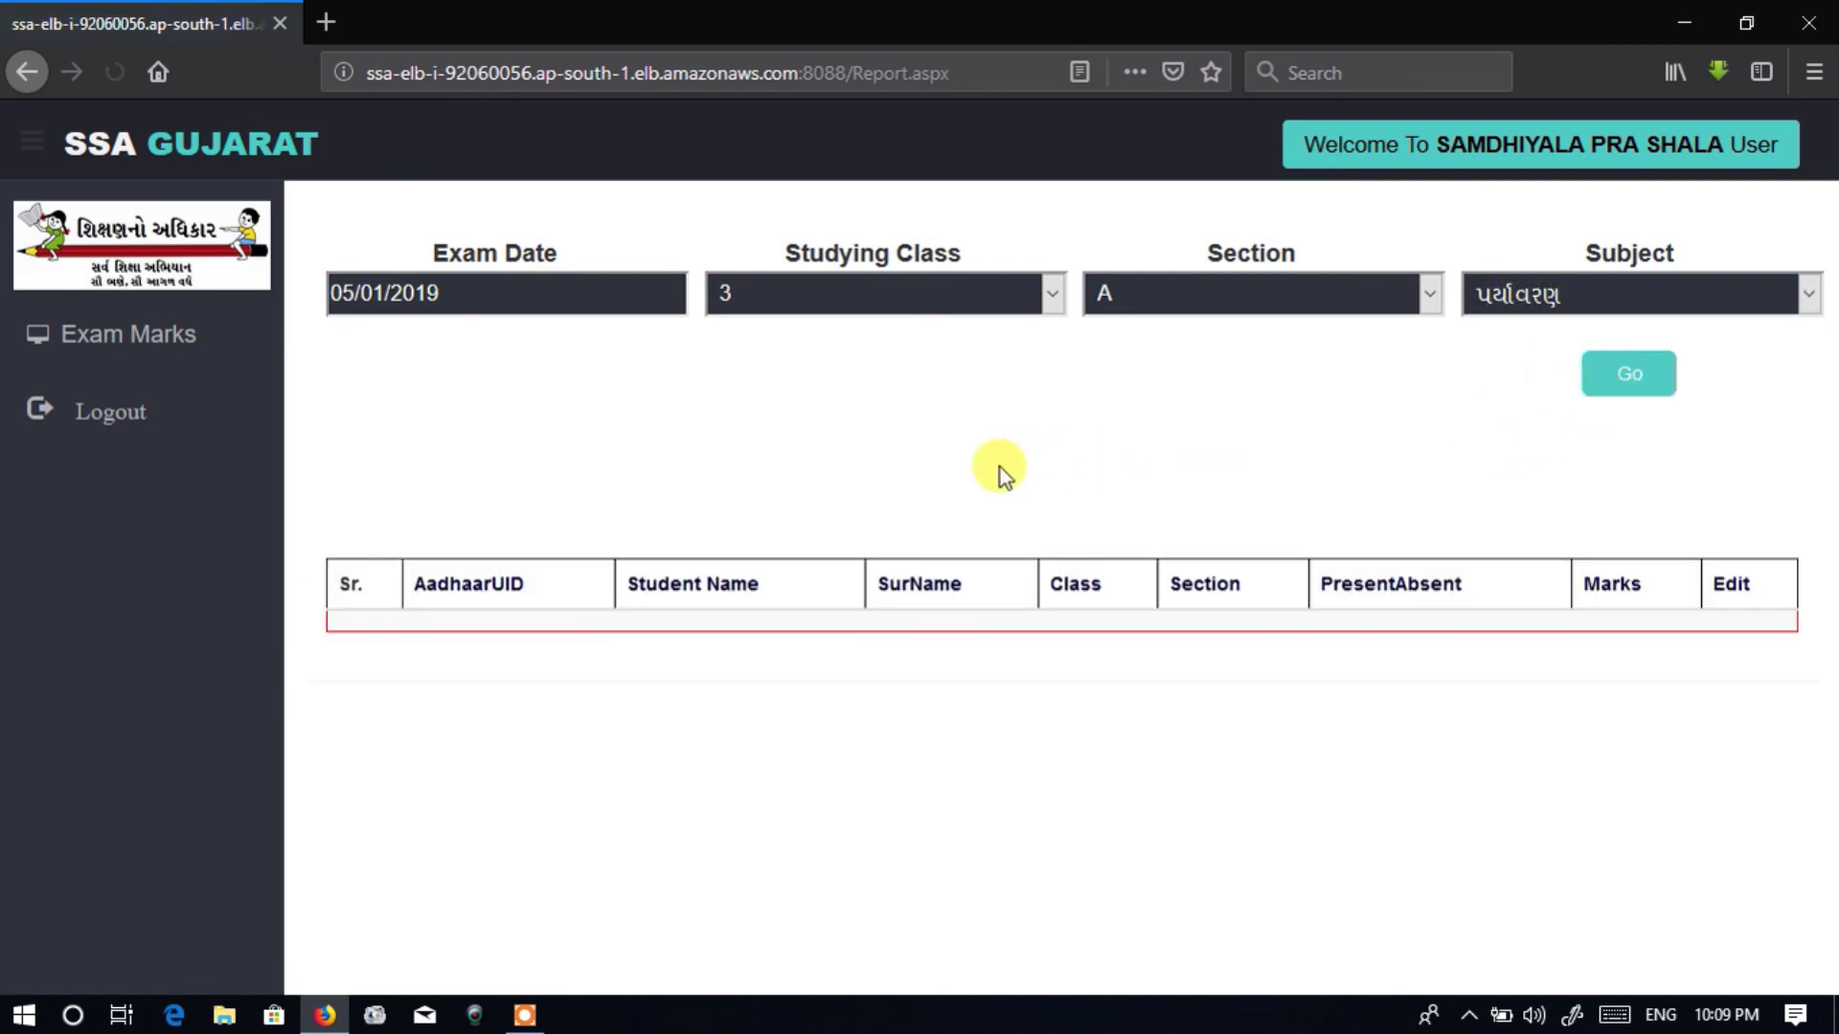